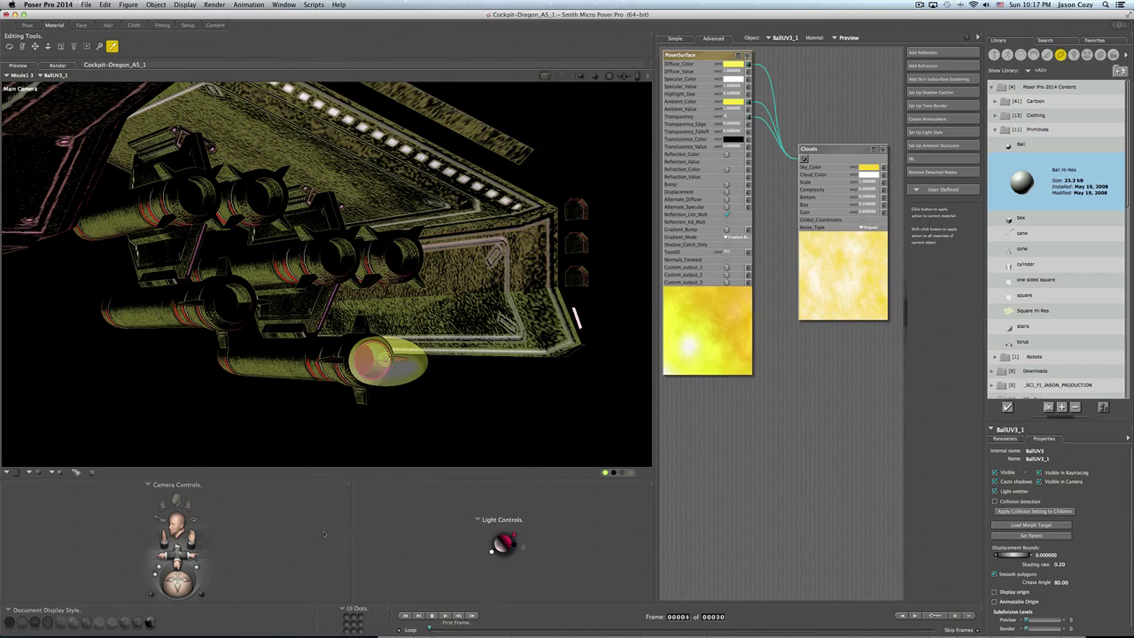
- In iTunes, play Speak To Me / Breathe from the Duplicate playlist and return to the mini player
{"action": "mouse_move", "coordinate": [947, 631]}
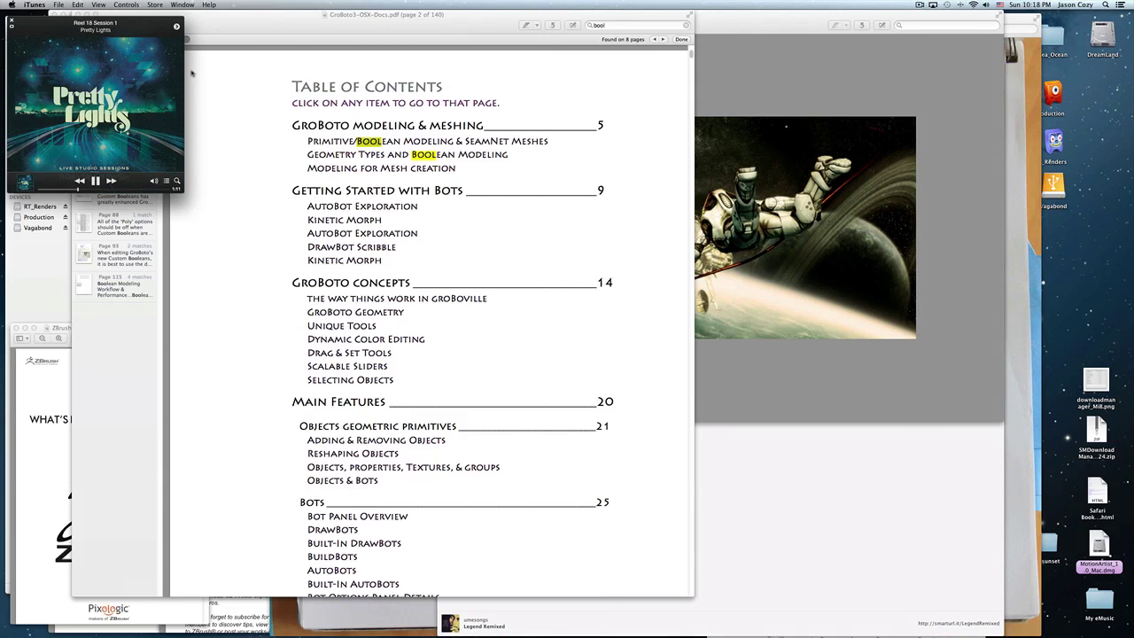
{"action": "left_click", "coordinate": [10, 27]}
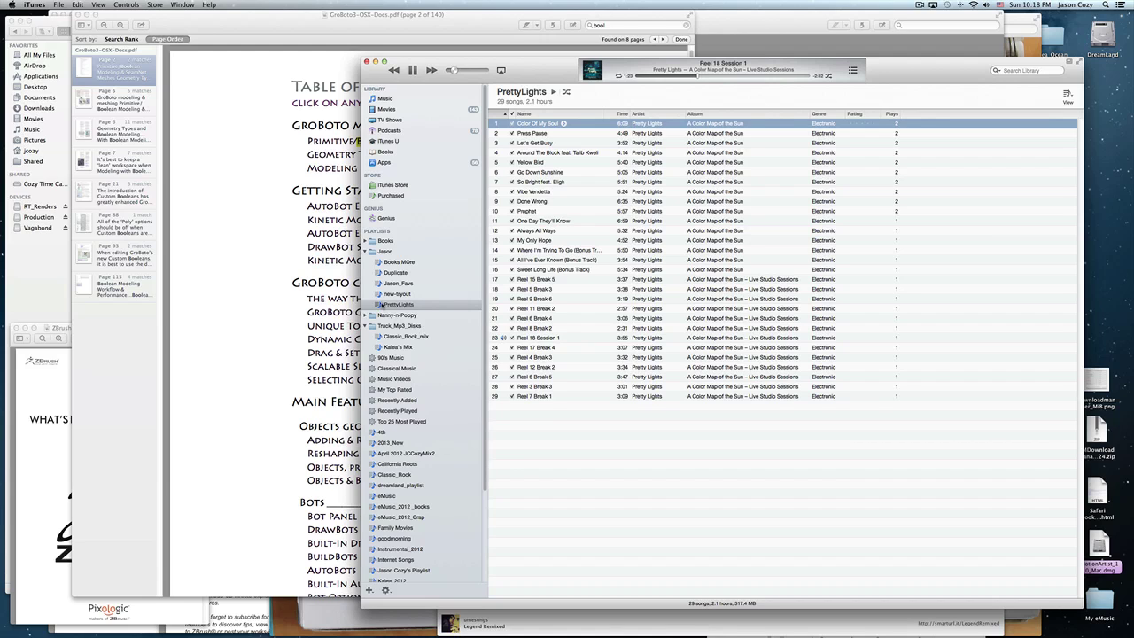
{"action": "left_click", "coordinate": [394, 274]}
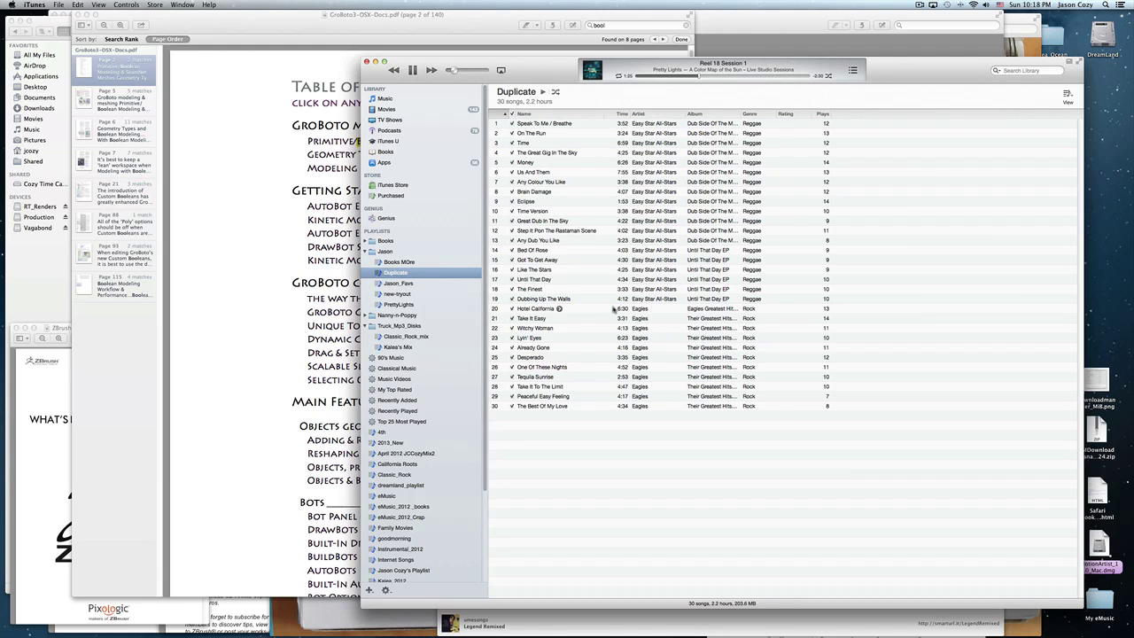
{"action": "double_click", "coordinate": [582, 124]}
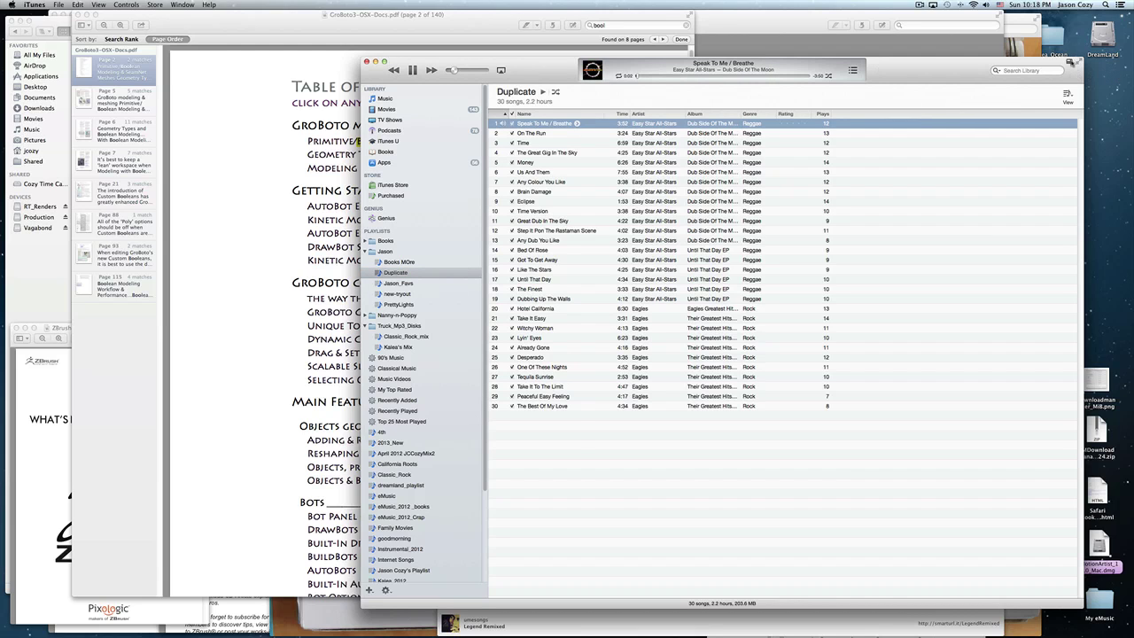
{"action": "key", "text": "super+shift+m"}
- Return to Poser and switch from it to Adobe Photoshop CS4
{"action": "mouse_move", "coordinate": [770, 631]}
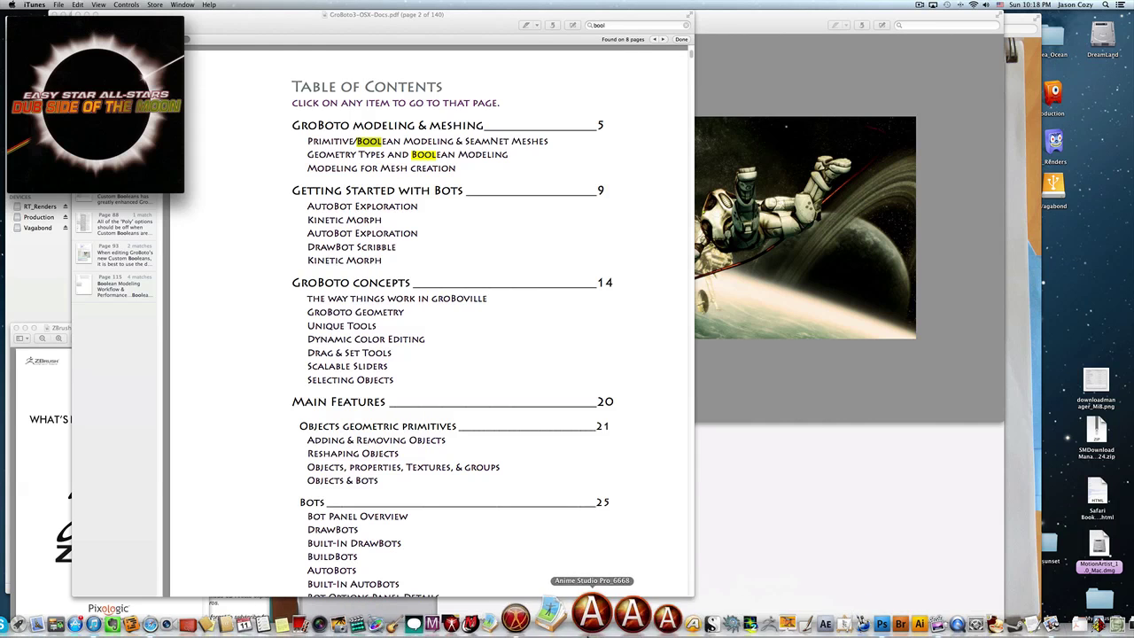
{"action": "left_click", "coordinate": [568, 614]}
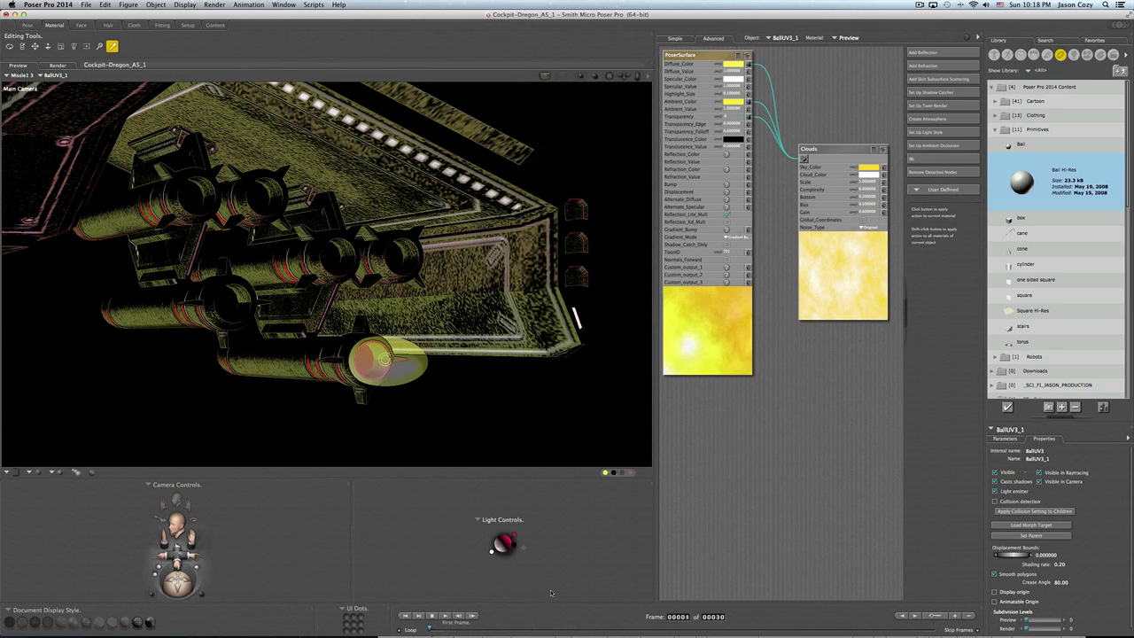
{"action": "mouse_move", "coordinate": [564, 629]}
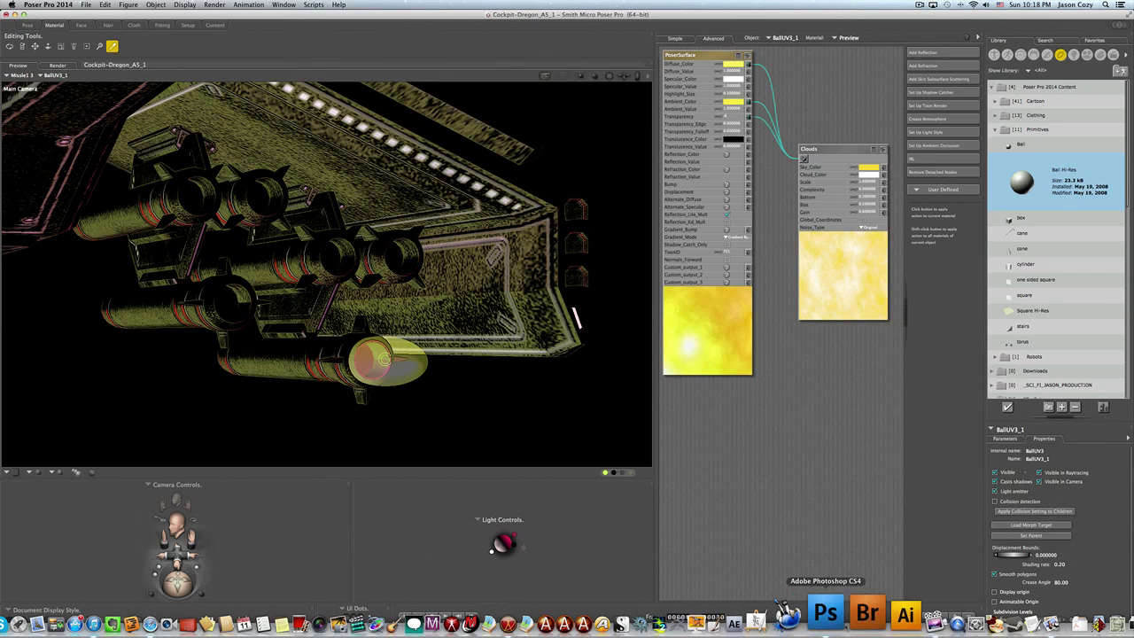
{"action": "left_click", "coordinate": [831, 613]}
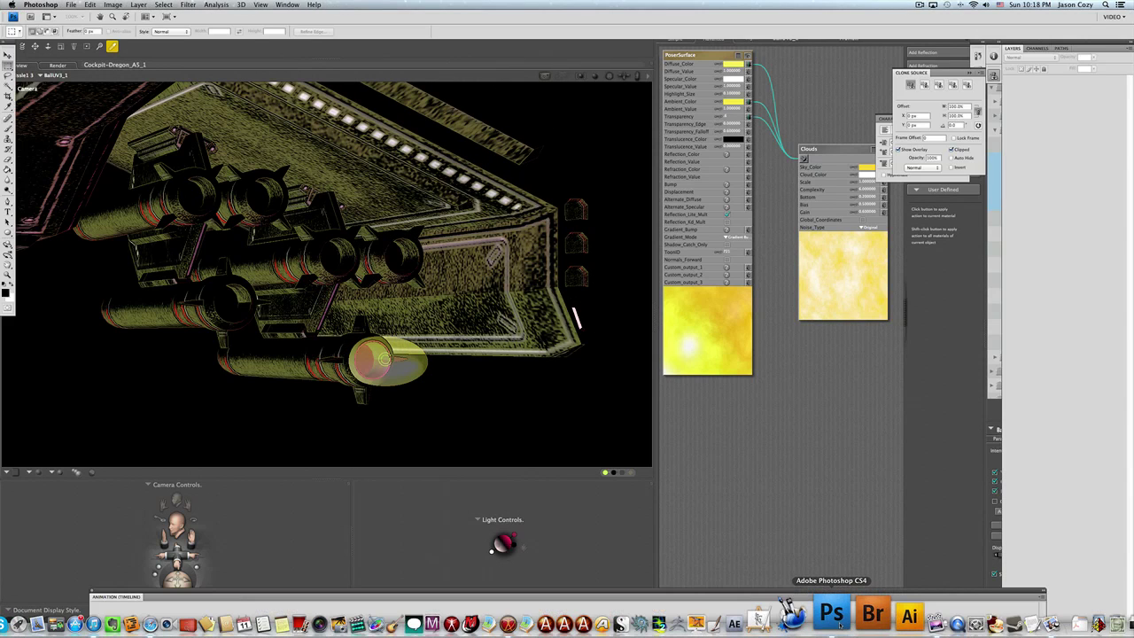
- Create a new 4 x 4 inch document named flame-test at 300 pixels/inch and enlarge its window around the canvas
{"action": "left_click", "coordinate": [72, 5]}
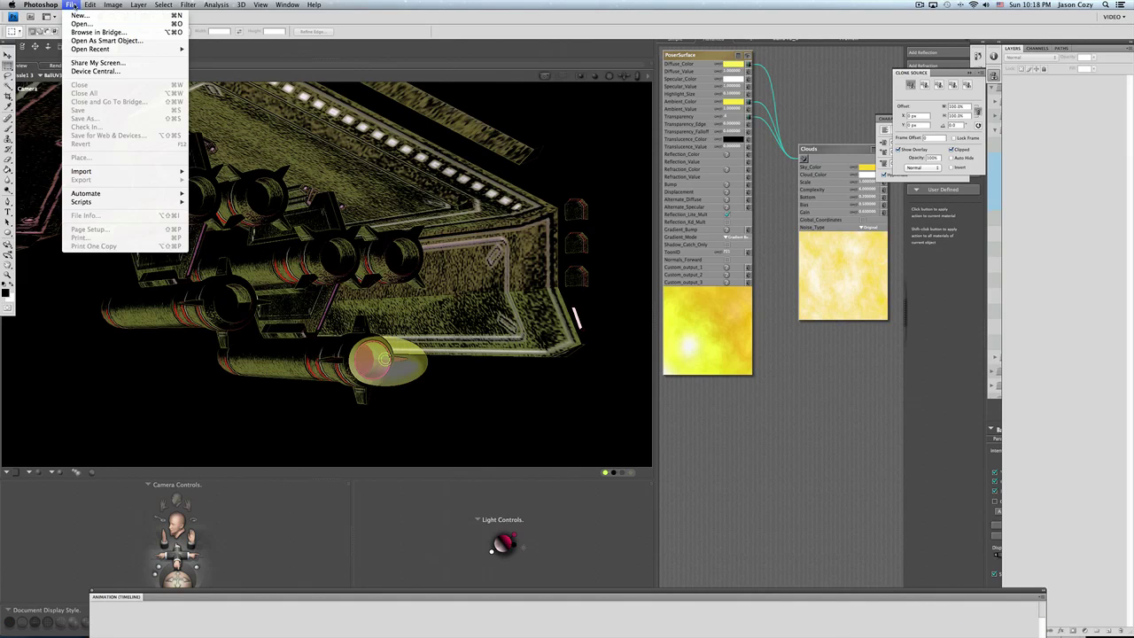
{"action": "left_click", "coordinate": [78, 15]}
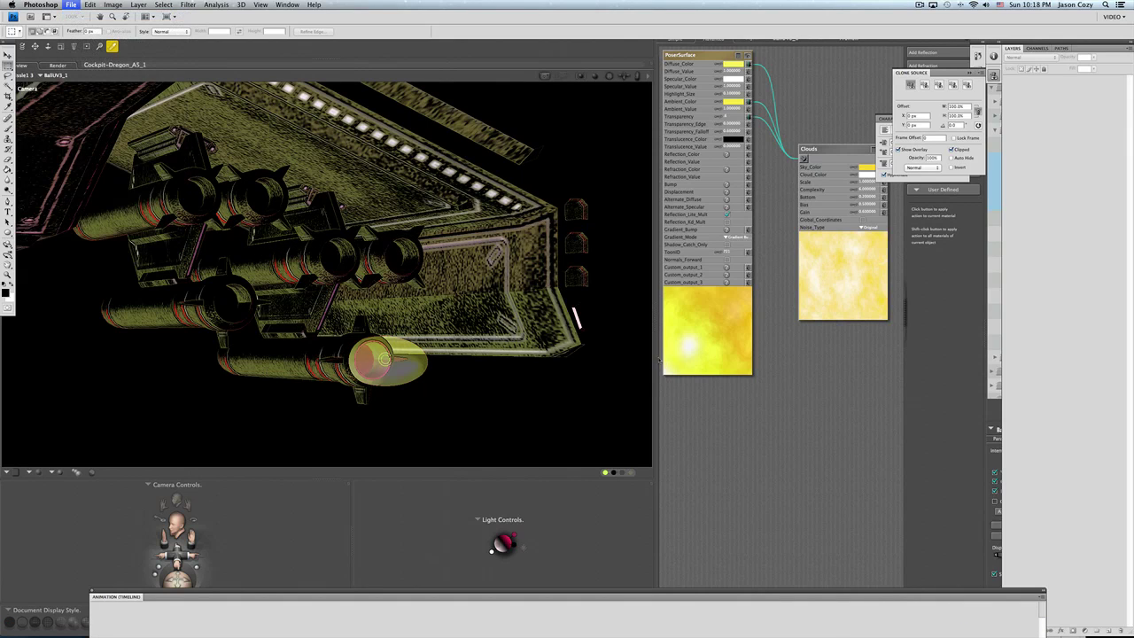
{"action": "double_click", "coordinate": [708, 445]}
{"action": "type", "text": "4"}
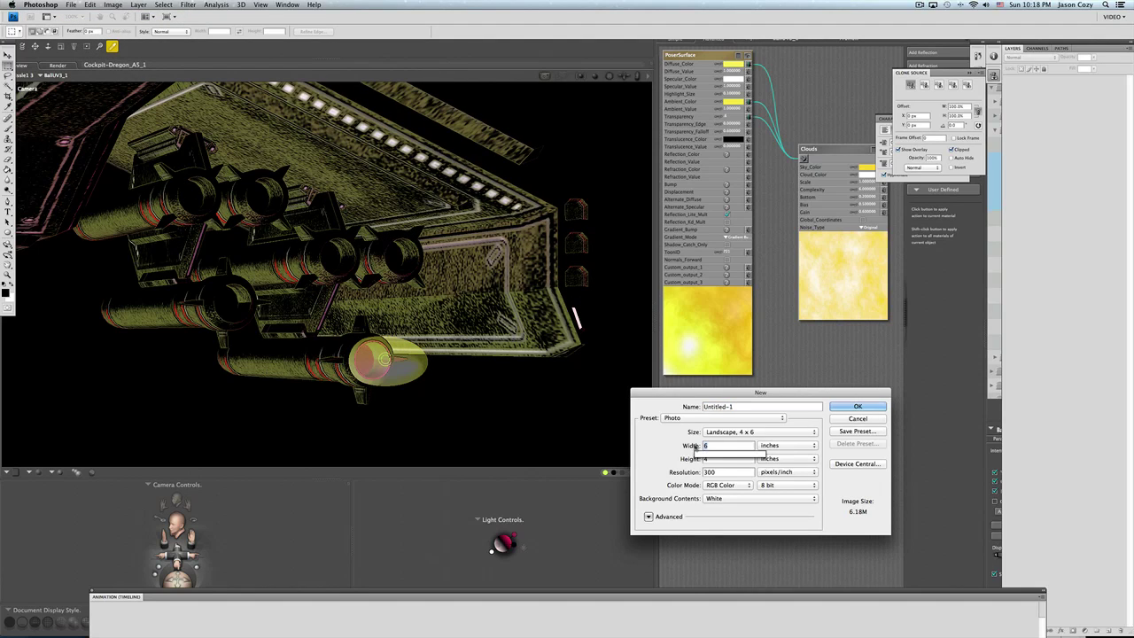
{"action": "left_click", "coordinate": [851, 407]}
{"action": "triple_click", "coordinate": [783, 407]}
{"action": "type", "text": "flame-test"}
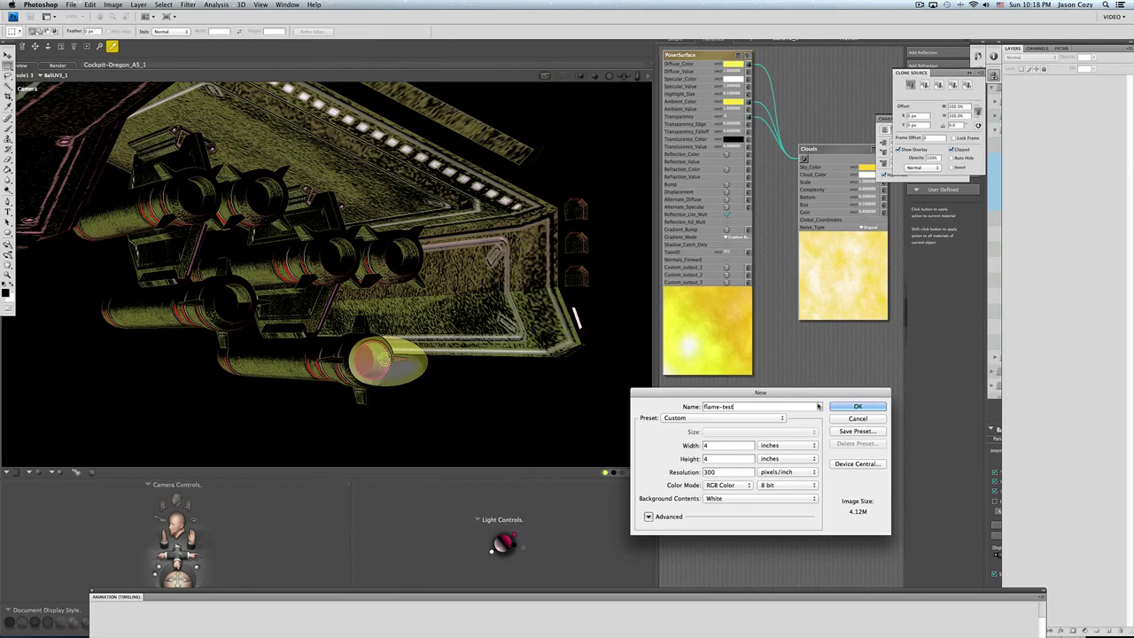
{"action": "left_click", "coordinate": [840, 408]}
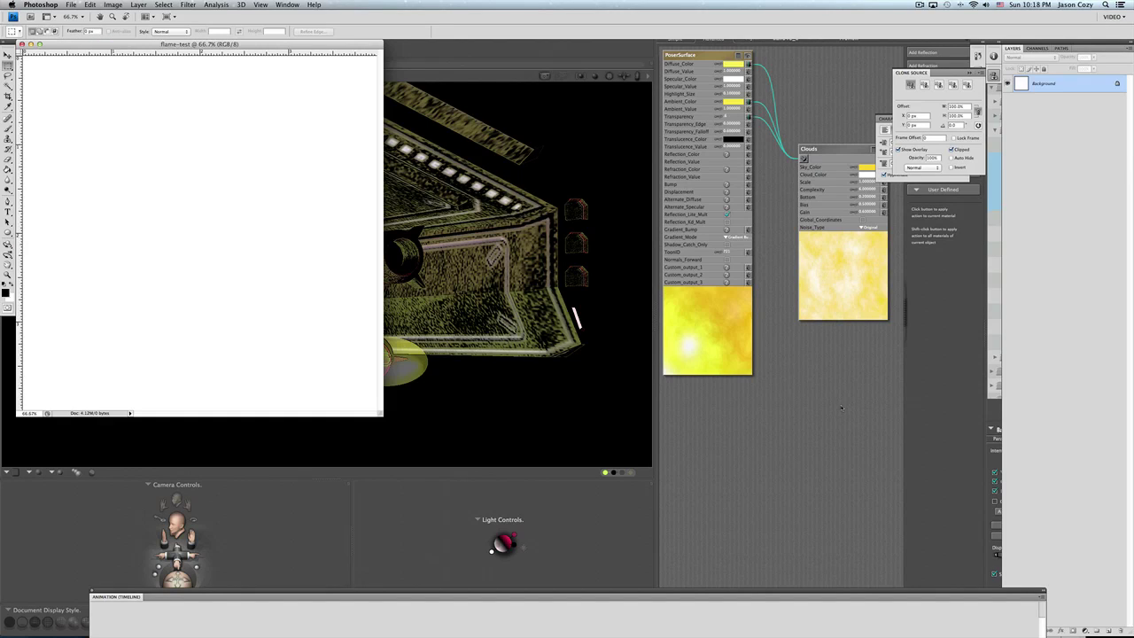
{"action": "left_click_drag", "start_coordinate": [380, 413], "coordinate": [483, 475]}
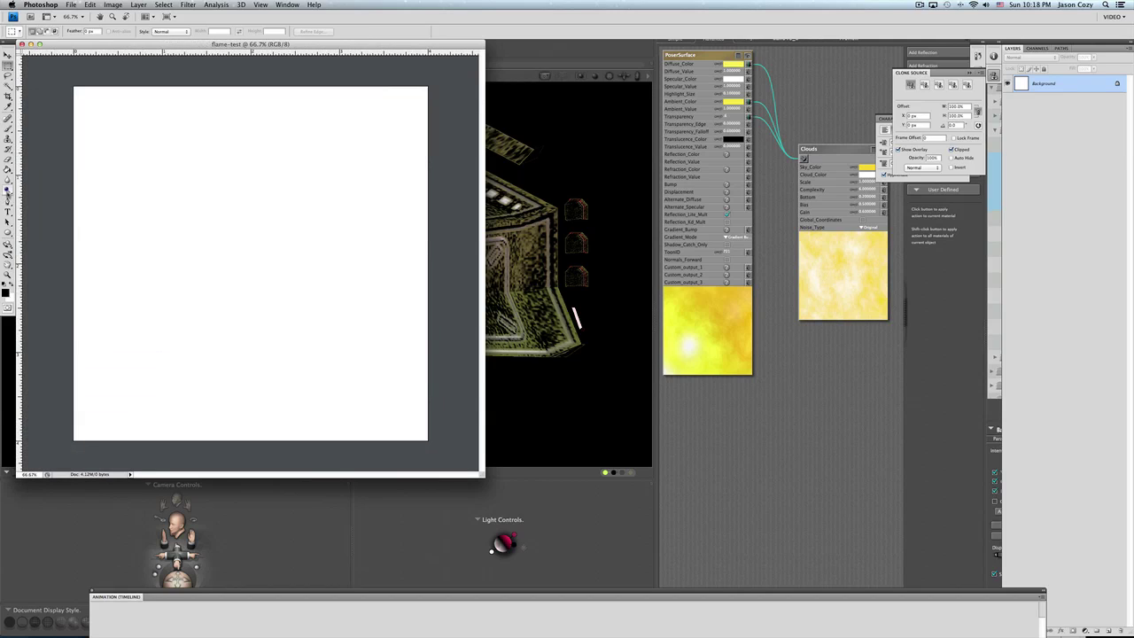
- Choose the Brush tool with a 21 px soft tip, try a zigzag stroke mid-canvas and undo it
{"action": "left_click", "coordinate": [8, 129]}
{"action": "left_click", "coordinate": [54, 34]}
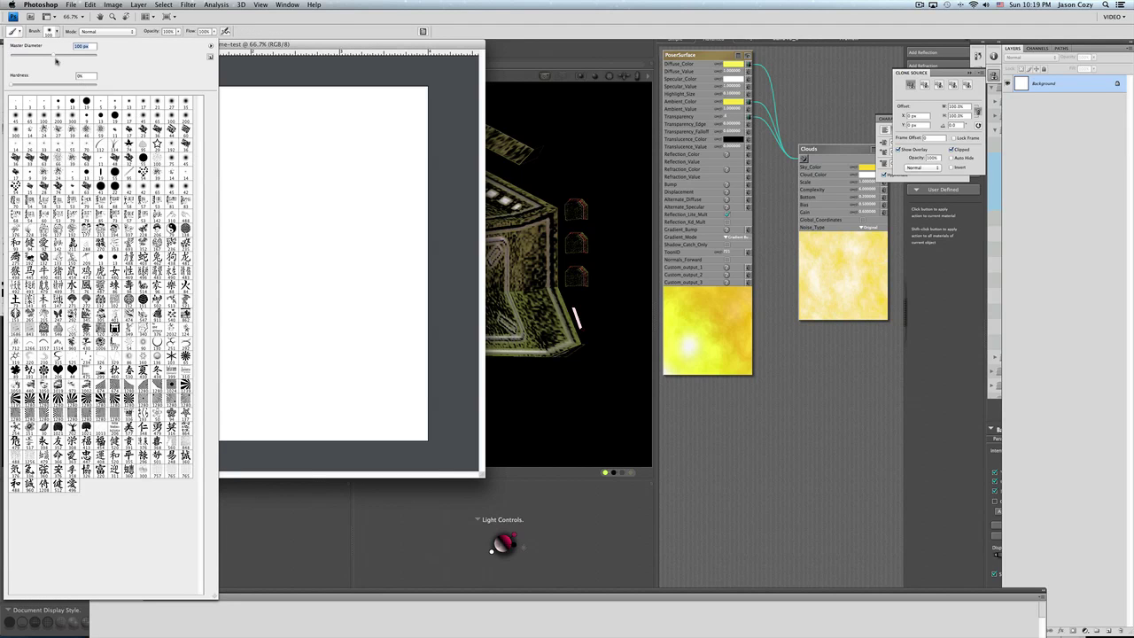
{"action": "left_click_drag", "start_coordinate": [52, 56], "coordinate": [44, 56]}
{"action": "left_click", "coordinate": [157, 103]}
{"action": "left_click", "coordinate": [271, 260]}
{"action": "left_click_drag", "start_coordinate": [270, 263], "coordinate": [284, 339]}
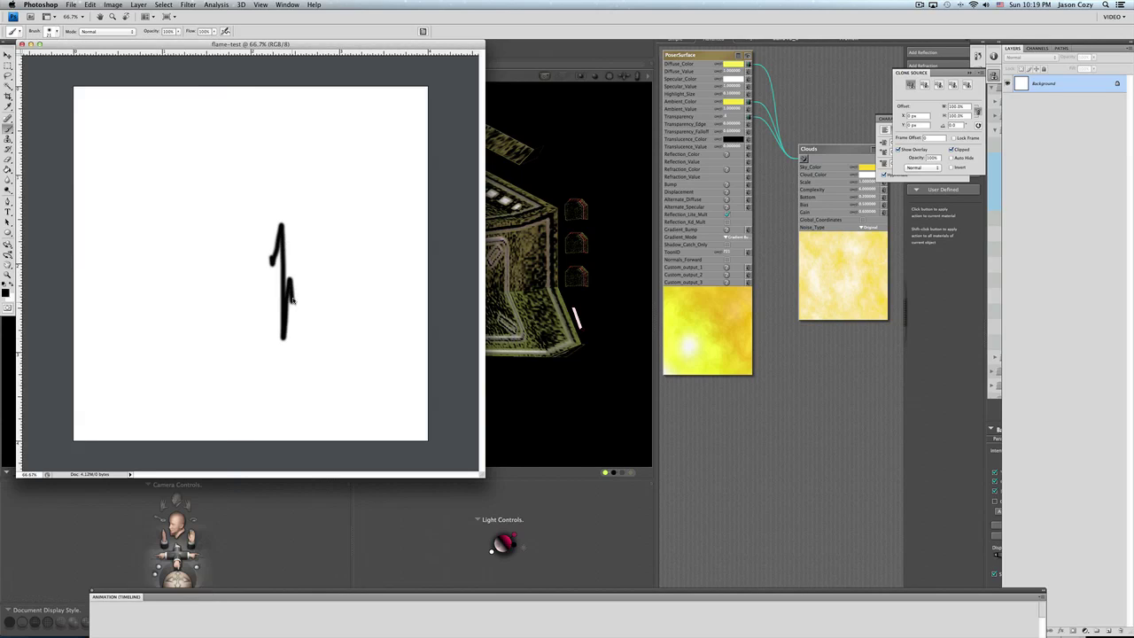
{"action": "key", "text": "super+z"}
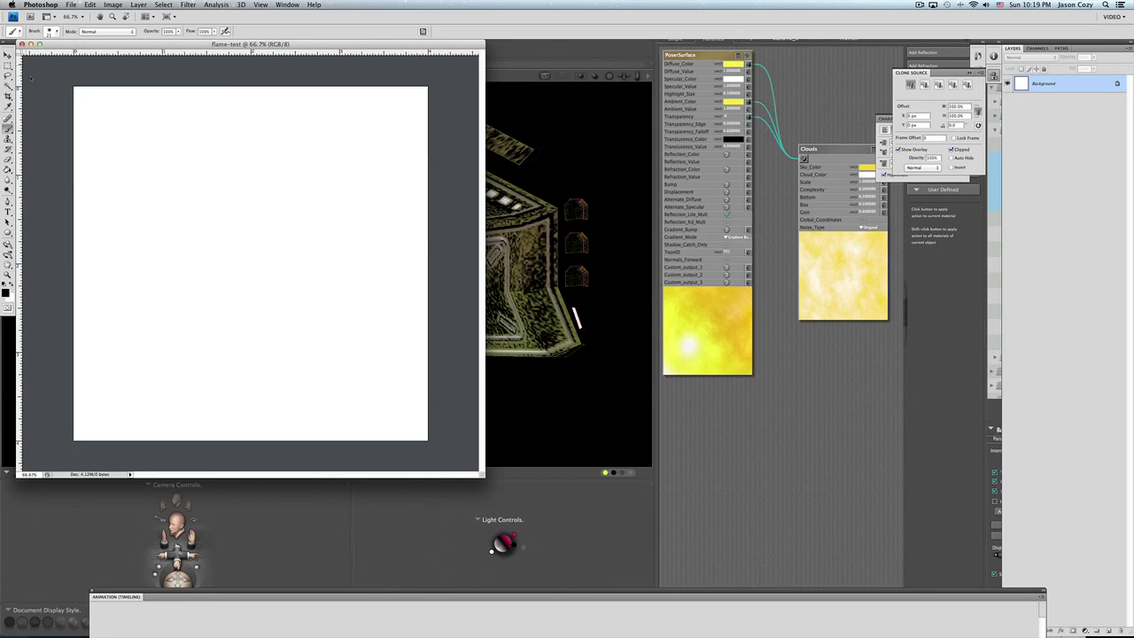
- Choose a speckled brush tip enlarged to about 108 px and paint rough black vertical strokes over the canvas's lower left
{"action": "left_click", "coordinate": [53, 34]}
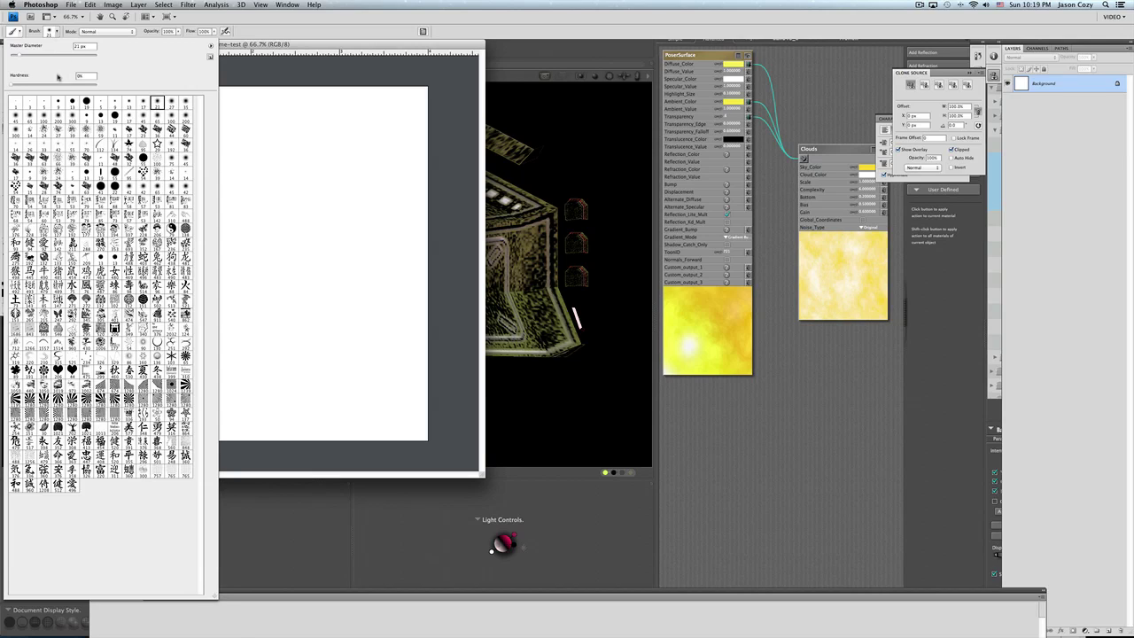
{"action": "left_click", "coordinate": [101, 132]}
{"action": "left_click", "coordinate": [89, 133]}
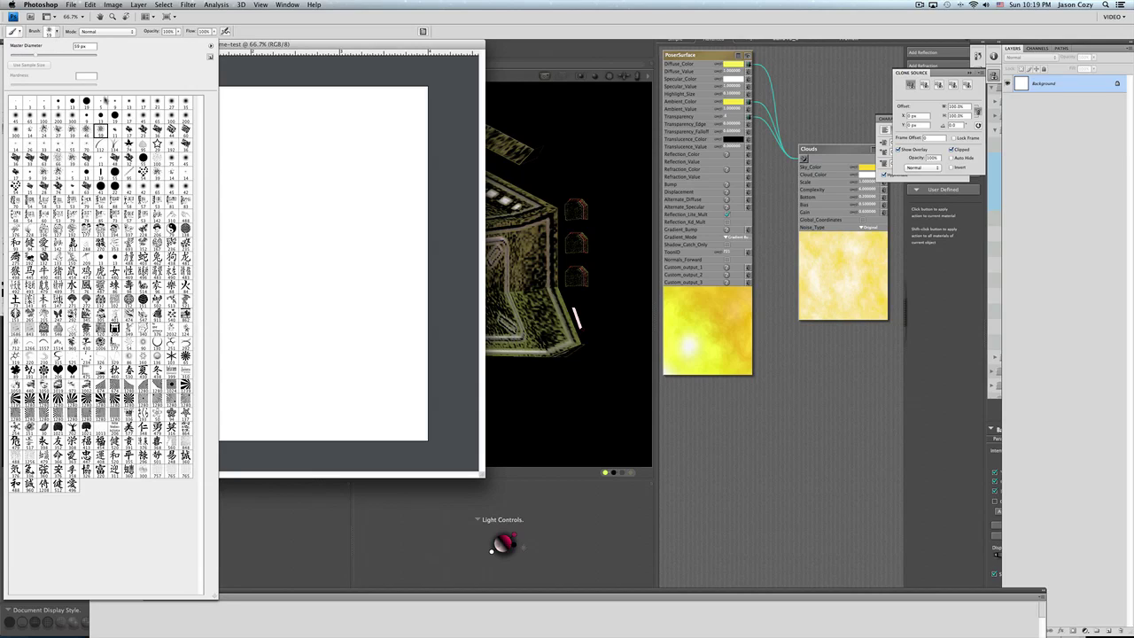
{"action": "left_click_drag", "start_coordinate": [63, 52], "coordinate": [78, 53]}
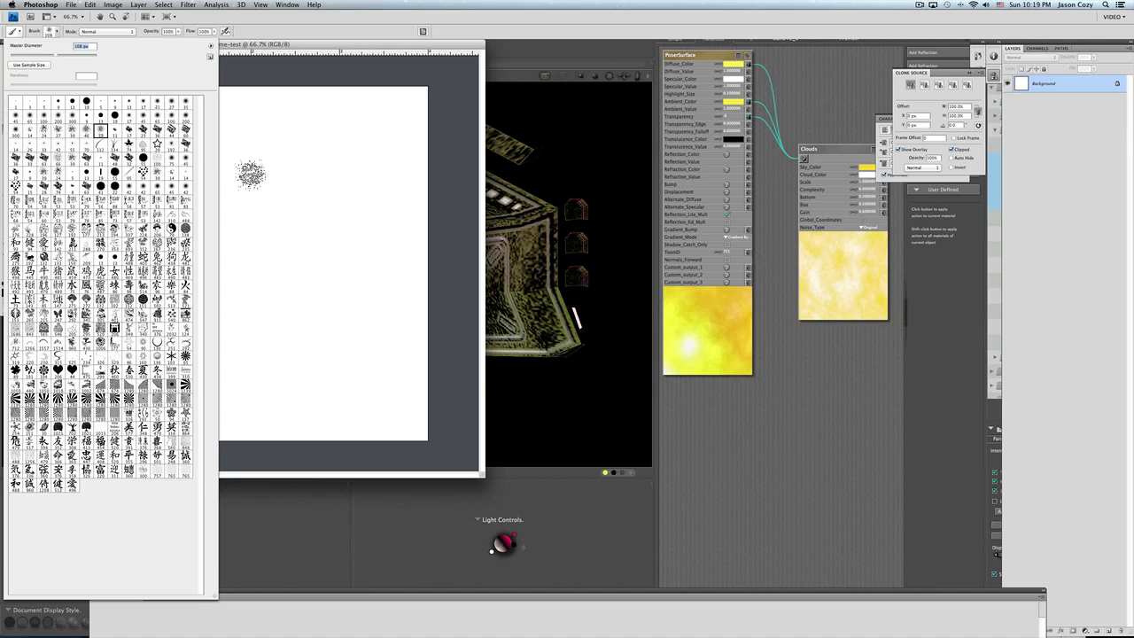
{"action": "left_click", "coordinate": [310, 437]}
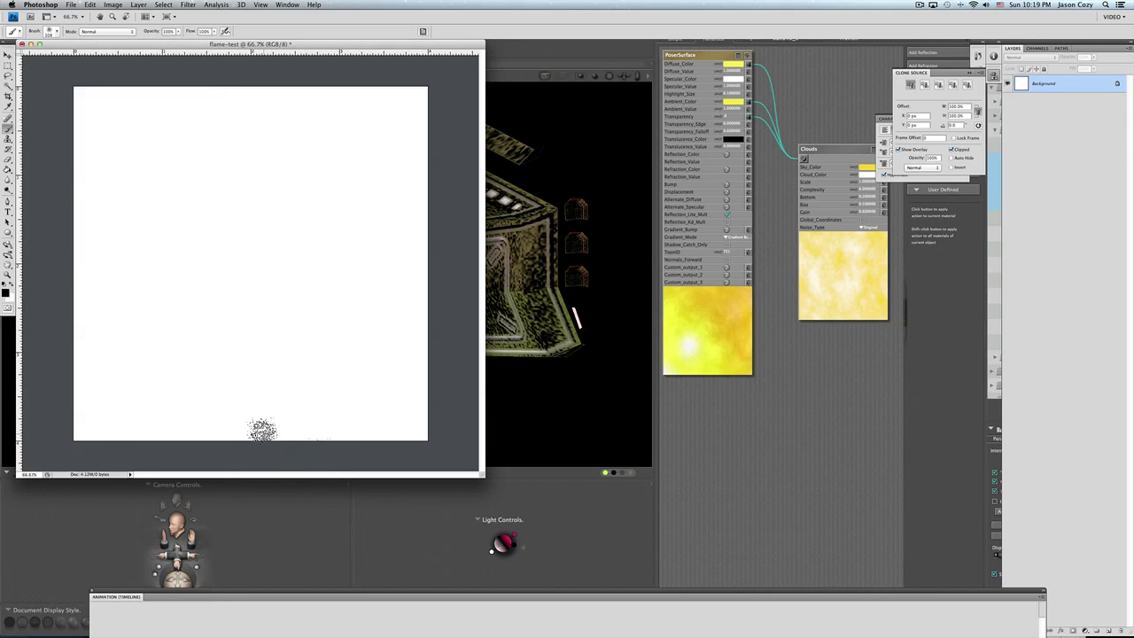
{"action": "mouse_move", "coordinate": [83, 432]}
{"action": "left_mouse_down"}
{"action": "mouse_move", "coordinate": [92, 339]}
{"action": "mouse_move", "coordinate": [107, 379]}
{"action": "mouse_move", "coordinate": [123, 373]}
{"action": "mouse_move", "coordinate": [135, 214]}
{"action": "mouse_move", "coordinate": [132, 357]}
{"action": "mouse_move", "coordinate": [110, 406]}
{"action": "mouse_move", "coordinate": [109, 213]}
{"action": "mouse_move", "coordinate": [152, 286]}
{"action": "mouse_move", "coordinate": [159, 370]}
{"action": "mouse_move", "coordinate": [188, 197]}
{"action": "mouse_move", "coordinate": [225, 416]}
{"action": "left_mouse_up"}
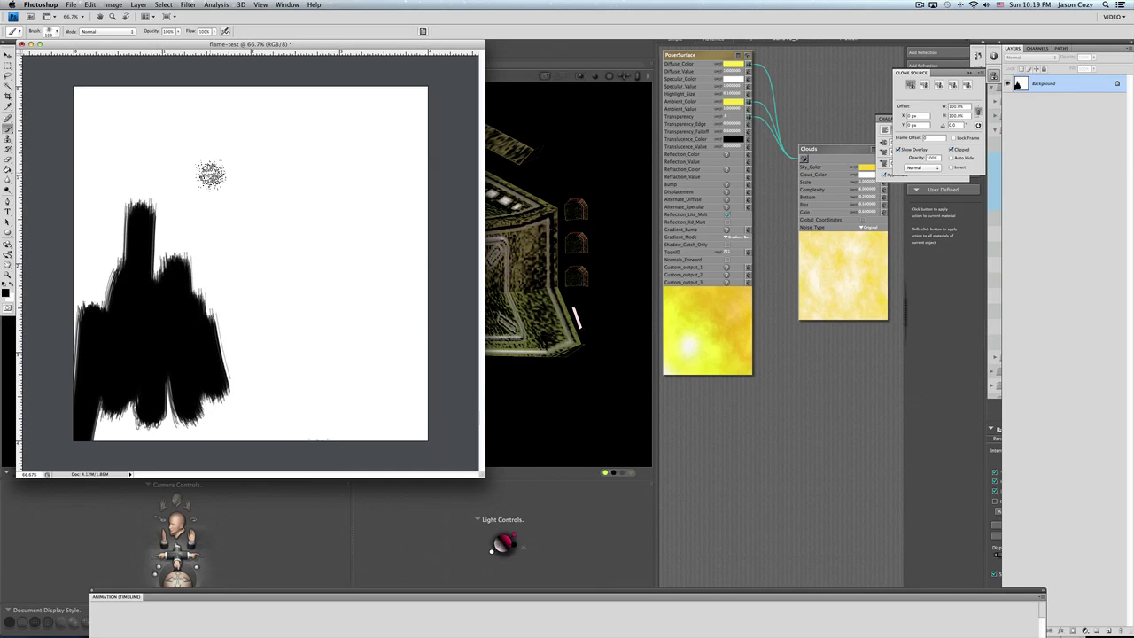
- Set the brush to 76 px, 52% opacity and 39% flow while painting vertical test strokes across the canvas
{"action": "left_click", "coordinate": [53, 33]}
{"action": "mouse_move", "coordinate": [266, 177]}
{"action": "left_mouse_down"}
{"action": "mouse_move", "coordinate": [258, 356]}
{"action": "mouse_move", "coordinate": [246, 372]}
{"action": "mouse_move", "coordinate": [223, 217]}
{"action": "left_mouse_up"}
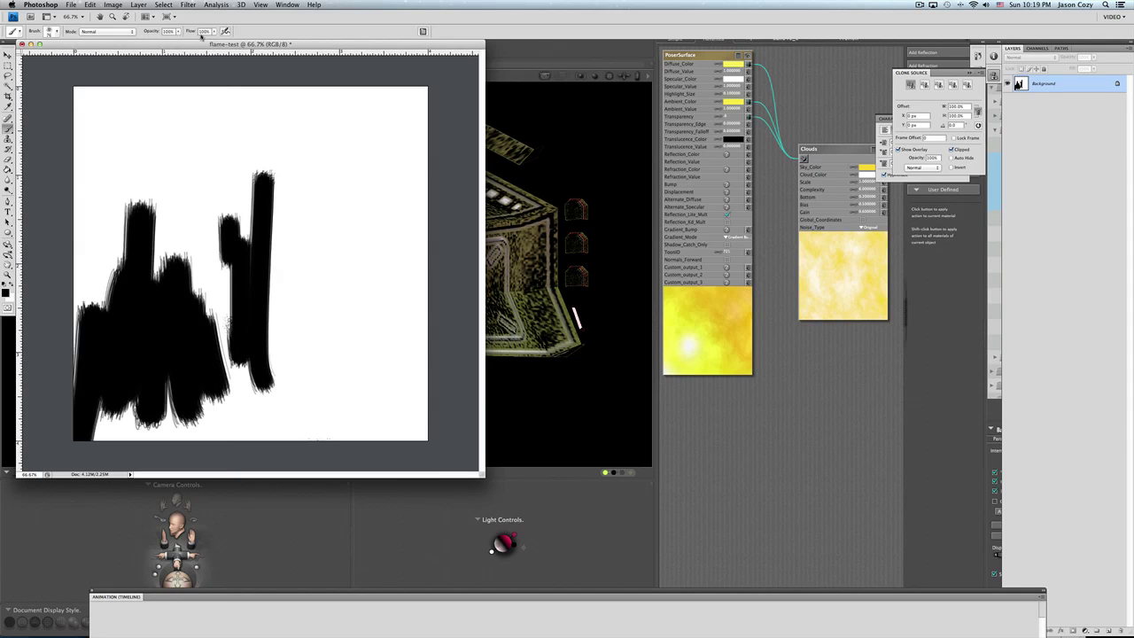
{"action": "left_click", "coordinate": [213, 32]}
{"action": "mouse_move", "coordinate": [222, 217]}
{"action": "left_mouse_down"}
{"action": "mouse_move", "coordinate": [226, 348]}
{"action": "mouse_move", "coordinate": [189, 240]}
{"action": "left_mouse_up"}
{"action": "left_click", "coordinate": [214, 32]}
{"action": "left_click_drag", "start_coordinate": [178, 32], "coordinate": [169, 41]}
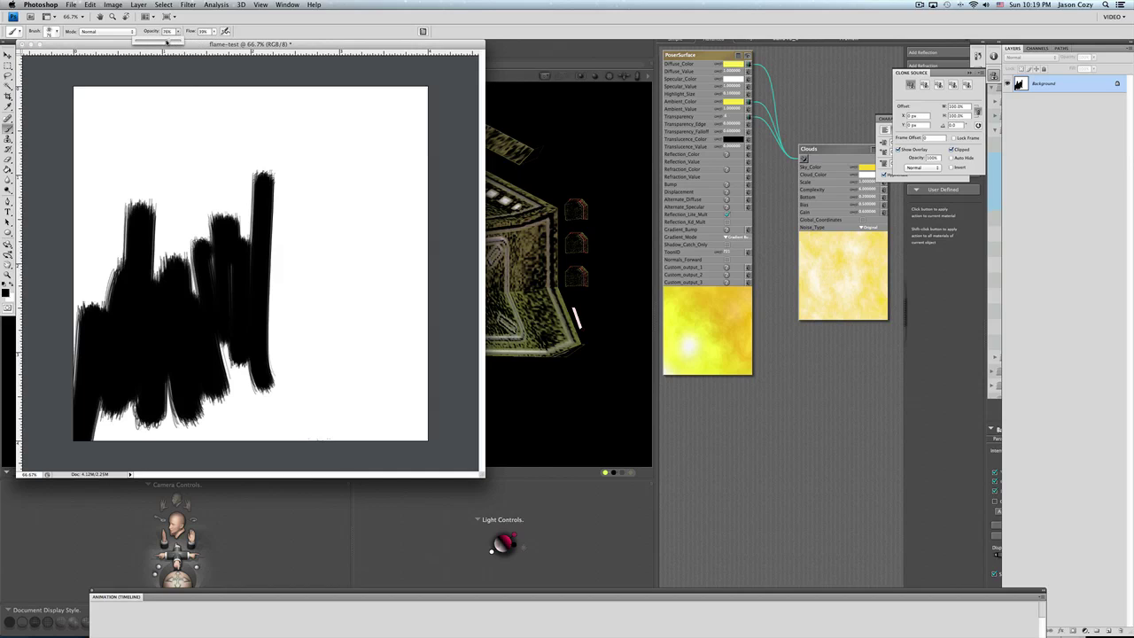
{"action": "mouse_move", "coordinate": [292, 226]}
{"action": "left_mouse_down"}
{"action": "mouse_move", "coordinate": [316, 405]}
{"action": "mouse_move", "coordinate": [248, 186]}
{"action": "mouse_move", "coordinate": [227, 174]}
{"action": "mouse_move", "coordinate": [211, 266]}
{"action": "mouse_move", "coordinate": [184, 143]}
{"action": "mouse_move", "coordinate": [168, 182]}
{"action": "mouse_move", "coordinate": [133, 199]}
{"action": "mouse_move", "coordinate": [127, 293]}
{"action": "mouse_move", "coordinate": [114, 248]}
{"action": "mouse_move", "coordinate": [80, 274]}
{"action": "mouse_move", "coordinate": [159, 408]}
{"action": "mouse_move", "coordinate": [257, 380]}
{"action": "mouse_move", "coordinate": [239, 371]}
{"action": "mouse_move", "coordinate": [223, 412]}
{"action": "mouse_move", "coordinate": [184, 418]}
{"action": "mouse_move", "coordinate": [216, 275]}
{"action": "left_mouse_up"}
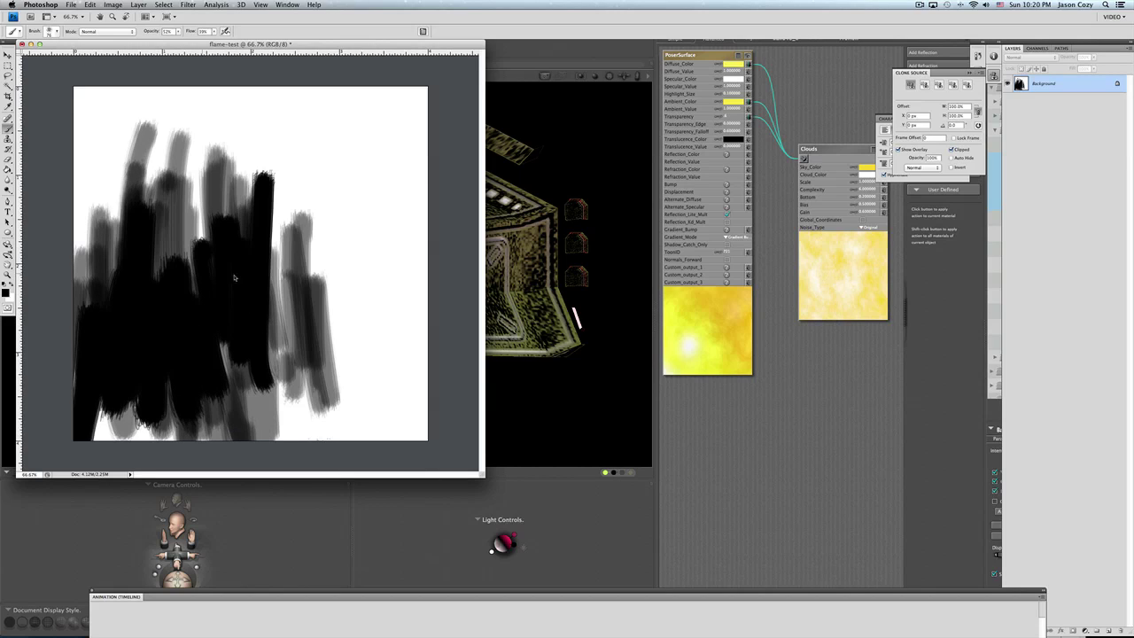
- Clear the whole canvas and paint a dense band of translucent black vertical strokes across its lower part
{"action": "key", "text": "super+a"}
{"action": "key", "text": "Delete"}
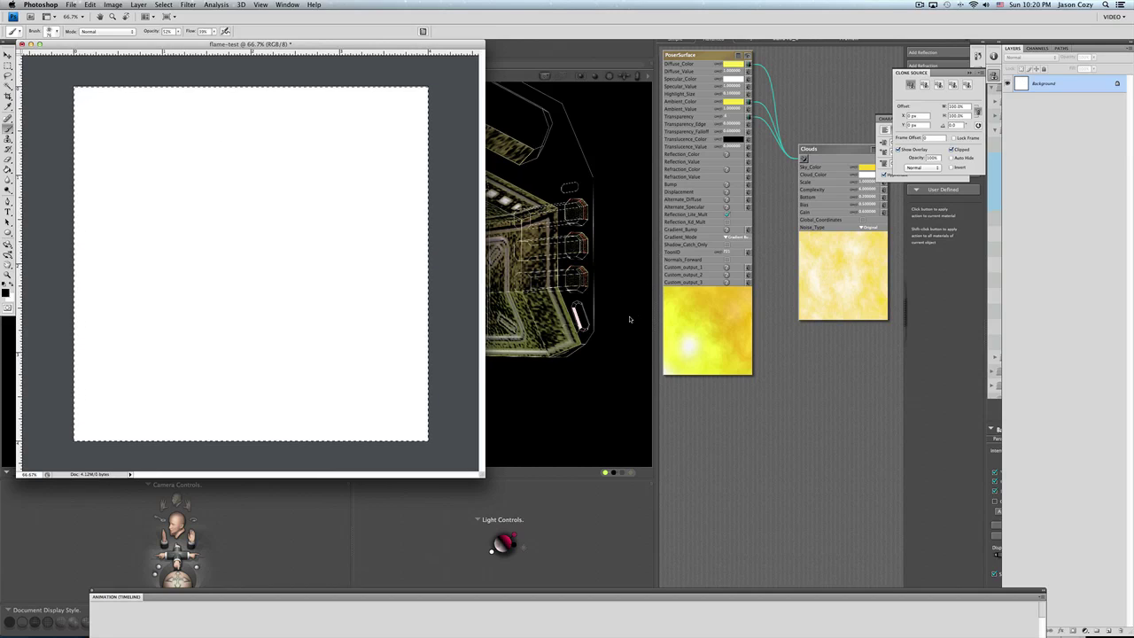
{"action": "key", "text": "super+d"}
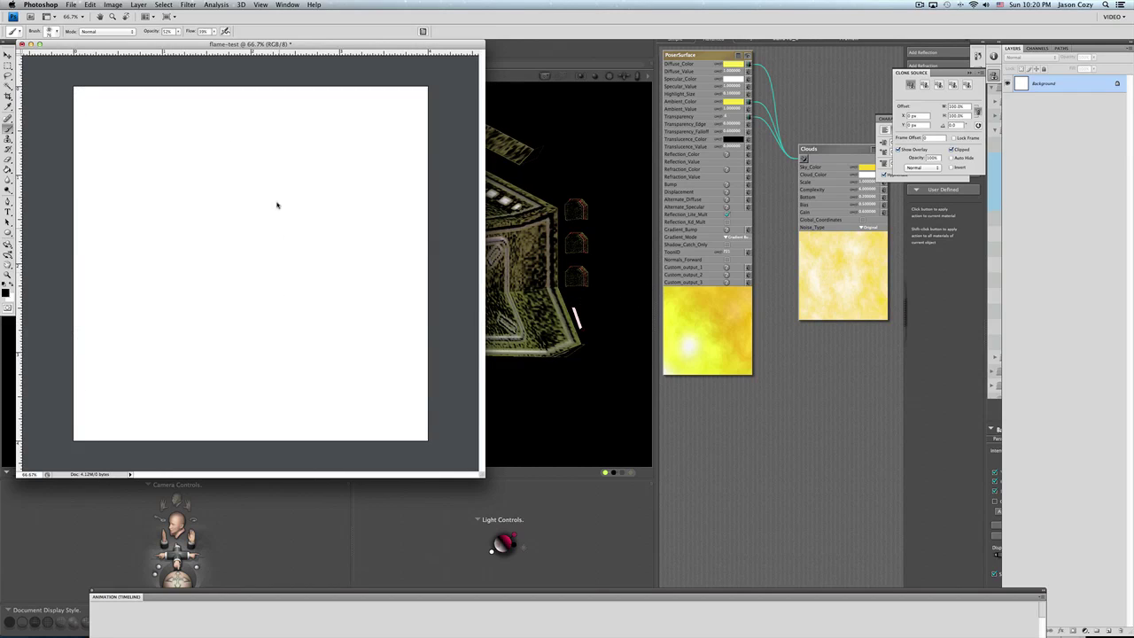
{"action": "mouse_move", "coordinate": [189, 228]}
{"action": "left_mouse_down"}
{"action": "mouse_move", "coordinate": [190, 304]}
{"action": "mouse_move", "coordinate": [165, 425]}
{"action": "mouse_move", "coordinate": [139, 316]}
{"action": "mouse_move", "coordinate": [104, 362]}
{"action": "mouse_move", "coordinate": [78, 293]}
{"action": "mouse_move", "coordinate": [85, 230]}
{"action": "mouse_move", "coordinate": [142, 354]}
{"action": "mouse_move", "coordinate": [232, 390]}
{"action": "mouse_move", "coordinate": [260, 384]}
{"action": "mouse_move", "coordinate": [274, 265]}
{"action": "mouse_move", "coordinate": [297, 424]}
{"action": "mouse_move", "coordinate": [312, 232]}
{"action": "mouse_move", "coordinate": [337, 426]}
{"action": "mouse_move", "coordinate": [348, 232]}
{"action": "mouse_move", "coordinate": [379, 382]}
{"action": "mouse_move", "coordinate": [407, 405]}
{"action": "mouse_move", "coordinate": [419, 232]}
{"action": "mouse_move", "coordinate": [400, 425]}
{"action": "mouse_move", "coordinate": [369, 327]}
{"action": "mouse_move", "coordinate": [346, 416]}
{"action": "mouse_move", "coordinate": [306, 354]}
{"action": "mouse_move", "coordinate": [270, 336]}
{"action": "mouse_move", "coordinate": [250, 426]}
{"action": "mouse_move", "coordinate": [226, 355]}
{"action": "mouse_move", "coordinate": [133, 381]}
{"action": "mouse_move", "coordinate": [99, 445]}
{"action": "mouse_move", "coordinate": [297, 372]}
{"action": "mouse_move", "coordinate": [412, 390]}
{"action": "mouse_move", "coordinate": [331, 385]}
{"action": "mouse_move", "coordinate": [273, 183]}
{"action": "mouse_move", "coordinate": [234, 292]}
{"action": "mouse_move", "coordinate": [121, 301]}
{"action": "left_mouse_up"}
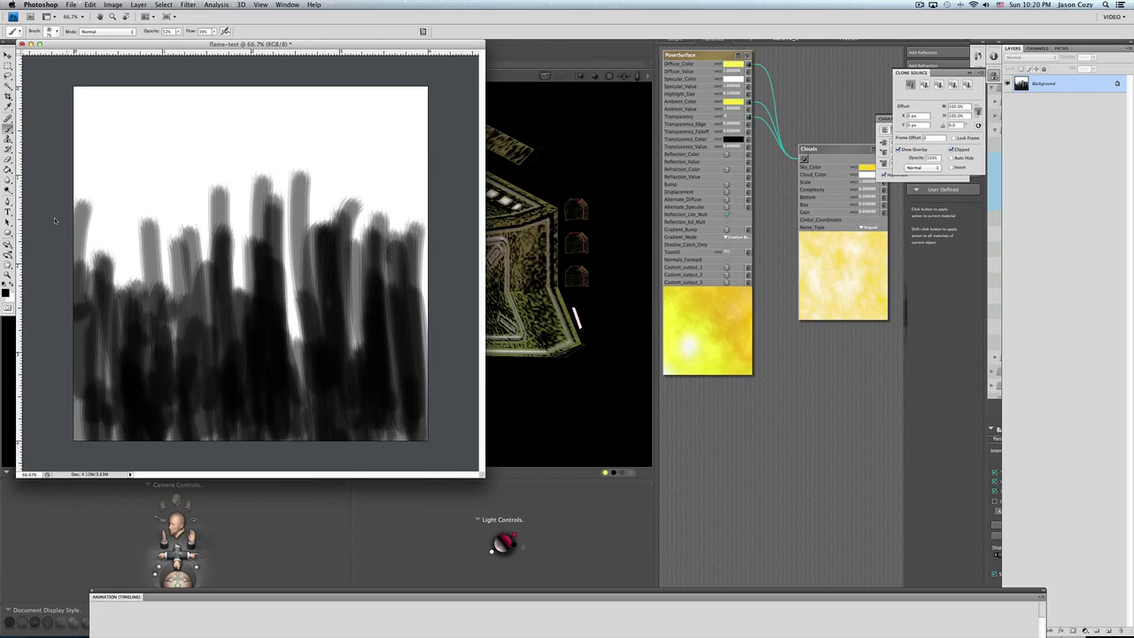
- Reduce the brush diameter and paint thinner black flame strokes rising from the dark band across the full canvas width
{"action": "left_click", "coordinate": [50, 32]}
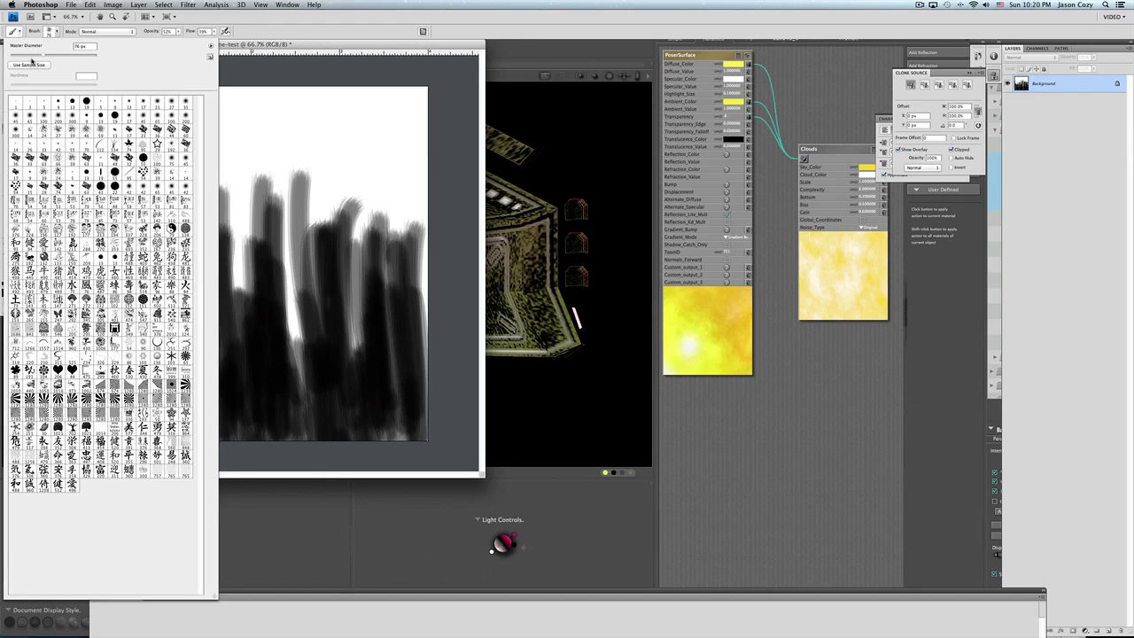
{"action": "left_click_drag", "start_coordinate": [30, 56], "coordinate": [23, 58]}
{"action": "key", "text": "Return"}
{"action": "left_click_drag", "start_coordinate": [252, 283], "coordinate": [252, 147]}
{"action": "left_click_drag", "start_coordinate": [245, 299], "coordinate": [239, 169]}
{"action": "mouse_move", "coordinate": [232, 347]}
{"action": "left_mouse_down"}
{"action": "mouse_move", "coordinate": [227, 187]}
{"action": "mouse_move", "coordinate": [212, 225]}
{"action": "left_mouse_up"}
{"action": "left_click_drag", "start_coordinate": [208, 301], "coordinate": [206, 188]}
{"action": "mouse_move", "coordinate": [193, 344]}
{"action": "left_mouse_down"}
{"action": "mouse_move", "coordinate": [188, 190]}
{"action": "mouse_move", "coordinate": [177, 177]}
{"action": "left_mouse_up"}
{"action": "mouse_move", "coordinate": [168, 316]}
{"action": "left_mouse_down"}
{"action": "mouse_move", "coordinate": [160, 172]}
{"action": "mouse_move", "coordinate": [155, 214]}
{"action": "left_mouse_up"}
{"action": "mouse_move", "coordinate": [148, 341]}
{"action": "left_mouse_down"}
{"action": "mouse_move", "coordinate": [133, 149]}
{"action": "mouse_move", "coordinate": [131, 172]}
{"action": "left_mouse_up"}
{"action": "mouse_move", "coordinate": [177, 301]}
{"action": "left_mouse_down"}
{"action": "mouse_move", "coordinate": [165, 177]}
{"action": "mouse_move", "coordinate": [176, 186]}
{"action": "left_mouse_up"}
{"action": "mouse_move", "coordinate": [204, 329]}
{"action": "left_mouse_down"}
{"action": "mouse_move", "coordinate": [200, 228]}
{"action": "mouse_move", "coordinate": [212, 202]}
{"action": "left_mouse_up"}
{"action": "left_click_drag", "start_coordinate": [226, 333], "coordinate": [223, 200]}
{"action": "left_click_drag", "start_coordinate": [221, 258], "coordinate": [220, 165]}
{"action": "mouse_move", "coordinate": [244, 306]}
{"action": "left_mouse_down"}
{"action": "mouse_move", "coordinate": [241, 239]}
{"action": "mouse_move", "coordinate": [255, 214]}
{"action": "left_mouse_up"}
{"action": "left_click_drag", "start_coordinate": [291, 353], "coordinate": [287, 200]}
{"action": "left_click_drag", "start_coordinate": [307, 394], "coordinate": [317, 267]}
{"action": "left_click_drag", "start_coordinate": [337, 290], "coordinate": [330, 177]}
{"action": "left_click_drag", "start_coordinate": [376, 315], "coordinate": [380, 170]}
{"action": "left_click_drag", "start_coordinate": [399, 333], "coordinate": [395, 240]}
{"action": "left_click_drag", "start_coordinate": [351, 310], "coordinate": [340, 186]}
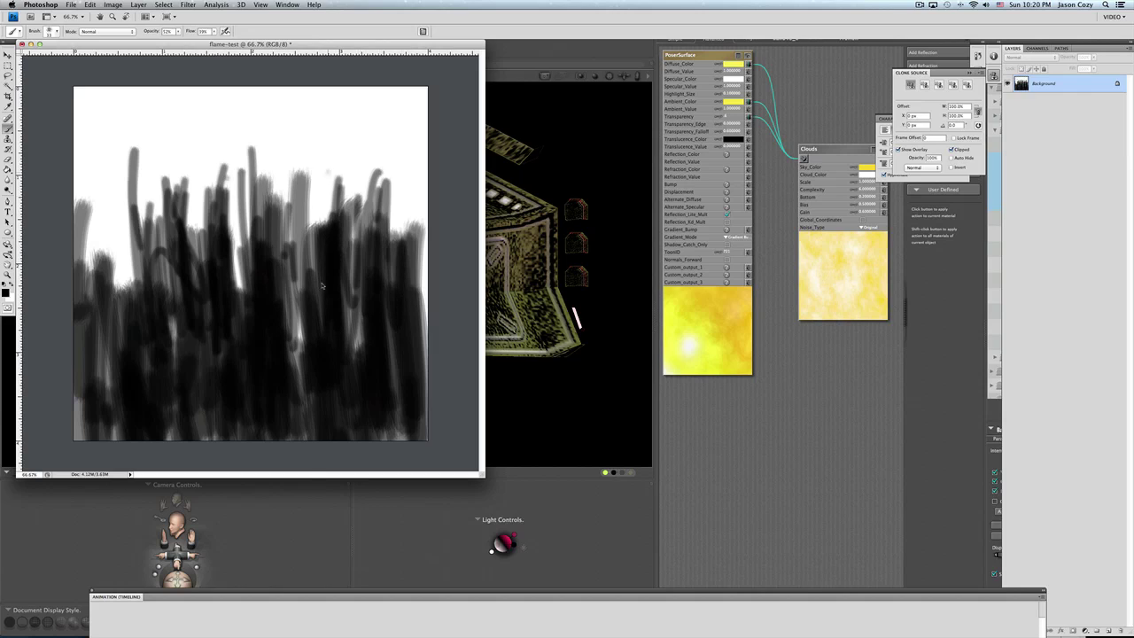
{"action": "left_click_drag", "start_coordinate": [319, 285], "coordinate": [291, 160]}
{"action": "left_click_drag", "start_coordinate": [284, 301], "coordinate": [267, 188]}
{"action": "left_click_drag", "start_coordinate": [262, 245], "coordinate": [257, 143]}
{"action": "mouse_move", "coordinate": [255, 224]}
{"action": "left_mouse_down"}
{"action": "mouse_move", "coordinate": [253, 121]}
{"action": "mouse_move", "coordinate": [252, 159]}
{"action": "left_mouse_up"}
{"action": "left_click_drag", "start_coordinate": [212, 261], "coordinate": [196, 161]}
{"action": "left_click_drag", "start_coordinate": [201, 237], "coordinate": [195, 133]}
{"action": "left_click_drag", "start_coordinate": [172, 237], "coordinate": [157, 147]}
{"action": "left_click_drag", "start_coordinate": [167, 297], "coordinate": [133, 188]}
{"action": "left_click_drag", "start_coordinate": [133, 219], "coordinate": [123, 147]}
{"action": "left_click_drag", "start_coordinate": [135, 303], "coordinate": [106, 218]}
{"action": "left_click_drag", "start_coordinate": [96, 277], "coordinate": [89, 228]}
{"action": "left_click_drag", "start_coordinate": [92, 298], "coordinate": [83, 225]}
{"action": "mouse_move", "coordinate": [83, 257]}
{"action": "left_mouse_down"}
{"action": "mouse_move", "coordinate": [76, 186]}
{"action": "mouse_move", "coordinate": [83, 234]}
{"action": "left_mouse_up"}
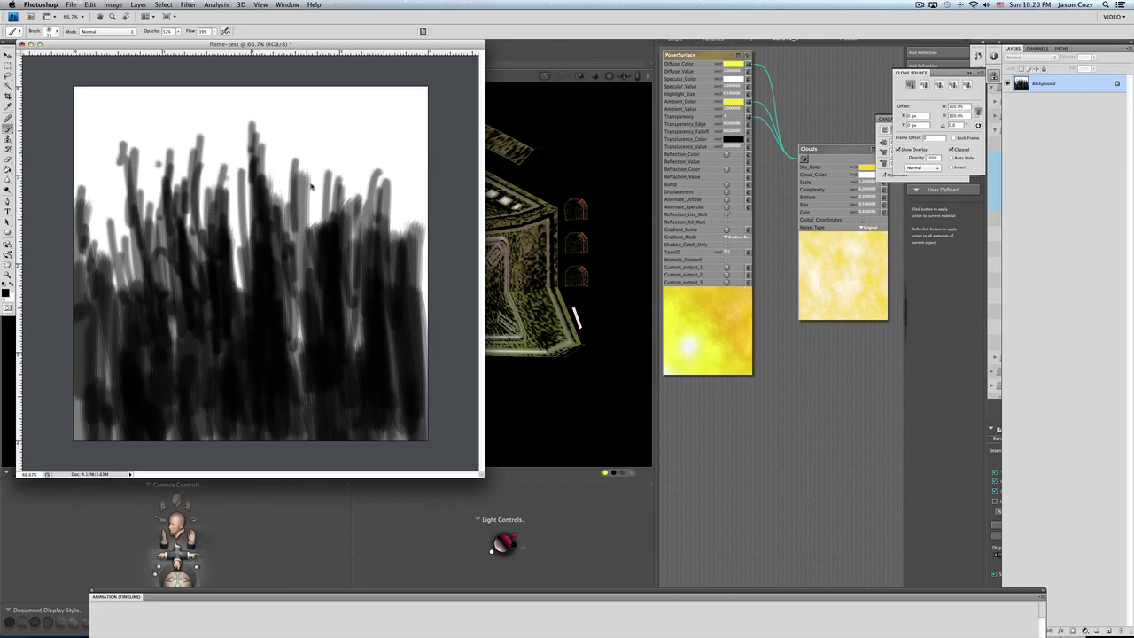
{"action": "left_click_drag", "start_coordinate": [391, 304], "coordinate": [395, 199]}
{"action": "left_click_drag", "start_coordinate": [409, 257], "coordinate": [404, 217]}
{"action": "left_click_drag", "start_coordinate": [412, 285], "coordinate": [410, 222]}
{"action": "left_click", "coordinate": [387, 155]}
{"action": "left_click_drag", "start_coordinate": [395, 265], "coordinate": [390, 186]}
{"action": "left_click_drag", "start_coordinate": [386, 271], "coordinate": [383, 229]}
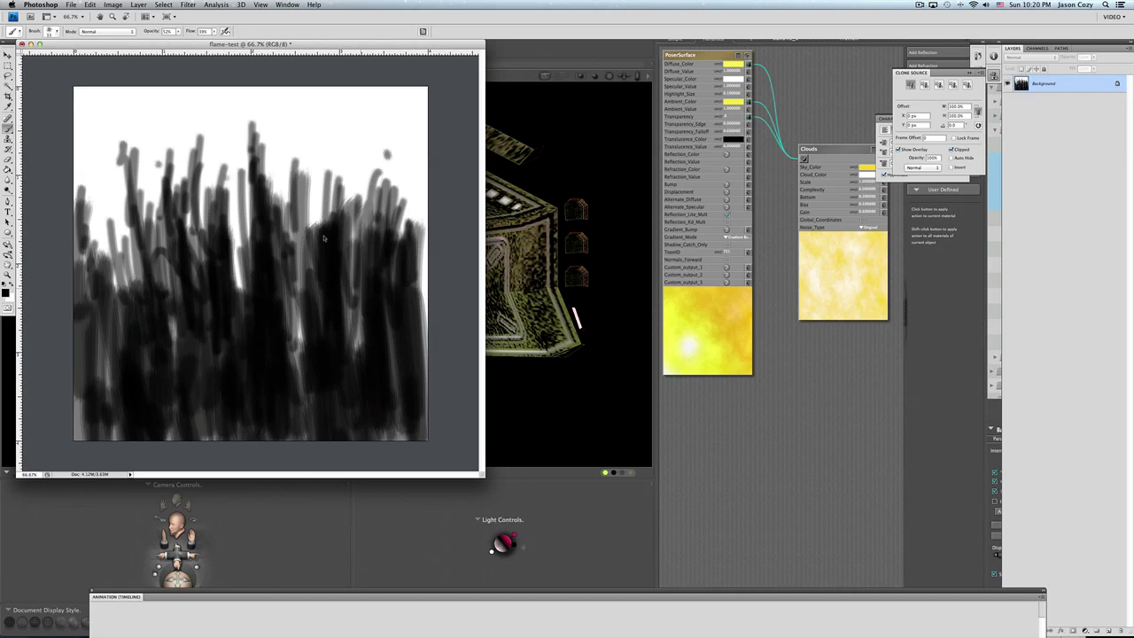
- Set the brush diameter to 12 px and paint fine wispy strokes along the flame tips and the canvas's side edges
{"action": "left_click", "coordinate": [50, 32]}
{"action": "left_click_drag", "start_coordinate": [15, 56], "coordinate": [13, 57]}
{"action": "key", "text": "Return"}
{"action": "mouse_move", "coordinate": [253, 196]}
{"action": "left_mouse_down"}
{"action": "mouse_move", "coordinate": [250, 145]}
{"action": "mouse_move", "coordinate": [264, 182]}
{"action": "left_mouse_up"}
{"action": "left_click_drag", "start_coordinate": [259, 163], "coordinate": [250, 119]}
{"action": "left_click_drag", "start_coordinate": [260, 170], "coordinate": [266, 124]}
{"action": "mouse_move", "coordinate": [264, 190]}
{"action": "left_mouse_down"}
{"action": "mouse_move", "coordinate": [248, 109]}
{"action": "mouse_move", "coordinate": [232, 257]}
{"action": "mouse_move", "coordinate": [216, 172]}
{"action": "left_mouse_up"}
{"action": "left_click_drag", "start_coordinate": [216, 259], "coordinate": [215, 167]}
{"action": "left_click_drag", "start_coordinate": [209, 229], "coordinate": [207, 178]}
{"action": "left_click_drag", "start_coordinate": [202, 207], "coordinate": [196, 169]}
{"action": "left_click_drag", "start_coordinate": [202, 226], "coordinate": [193, 110]}
{"action": "mouse_move", "coordinate": [196, 166]}
{"action": "left_mouse_down"}
{"action": "mouse_move", "coordinate": [196, 241]}
{"action": "mouse_move", "coordinate": [160, 217]}
{"action": "mouse_move", "coordinate": [151, 191]}
{"action": "mouse_move", "coordinate": [171, 260]}
{"action": "mouse_move", "coordinate": [168, 216]}
{"action": "mouse_move", "coordinate": [143, 285]}
{"action": "mouse_move", "coordinate": [112, 161]}
{"action": "mouse_move", "coordinate": [119, 153]}
{"action": "mouse_move", "coordinate": [142, 207]}
{"action": "mouse_move", "coordinate": [150, 293]}
{"action": "mouse_move", "coordinate": [127, 238]}
{"action": "mouse_move", "coordinate": [94, 271]}
{"action": "mouse_move", "coordinate": [77, 189]}
{"action": "mouse_move", "coordinate": [99, 300]}
{"action": "mouse_move", "coordinate": [135, 260]}
{"action": "mouse_move", "coordinate": [154, 289]}
{"action": "mouse_move", "coordinate": [161, 213]}
{"action": "mouse_move", "coordinate": [180, 299]}
{"action": "mouse_move", "coordinate": [123, 302]}
{"action": "mouse_move", "coordinate": [110, 273]}
{"action": "mouse_move", "coordinate": [80, 290]}
{"action": "mouse_move", "coordinate": [84, 357]}
{"action": "mouse_move", "coordinate": [118, 394]}
{"action": "mouse_move", "coordinate": [147, 262]}
{"action": "mouse_move", "coordinate": [187, 189]}
{"action": "mouse_move", "coordinate": [211, 236]}
{"action": "mouse_move", "coordinate": [241, 236]}
{"action": "mouse_move", "coordinate": [254, 132]}
{"action": "mouse_move", "coordinate": [245, 146]}
{"action": "mouse_move", "coordinate": [308, 243]}
{"action": "mouse_move", "coordinate": [307, 229]}
{"action": "mouse_move", "coordinate": [302, 299]}
{"action": "mouse_move", "coordinate": [296, 269]}
{"action": "mouse_move", "coordinate": [329, 188]}
{"action": "mouse_move", "coordinate": [335, 194]}
{"action": "mouse_move", "coordinate": [329, 164]}
{"action": "mouse_move", "coordinate": [338, 259]}
{"action": "mouse_move", "coordinate": [361, 183]}
{"action": "mouse_move", "coordinate": [376, 197]}
{"action": "mouse_move", "coordinate": [375, 249]}
{"action": "mouse_move", "coordinate": [374, 200]}
{"action": "mouse_move", "coordinate": [386, 235]}
{"action": "mouse_move", "coordinate": [399, 201]}
{"action": "mouse_move", "coordinate": [409, 227]}
{"action": "left_mouse_up"}
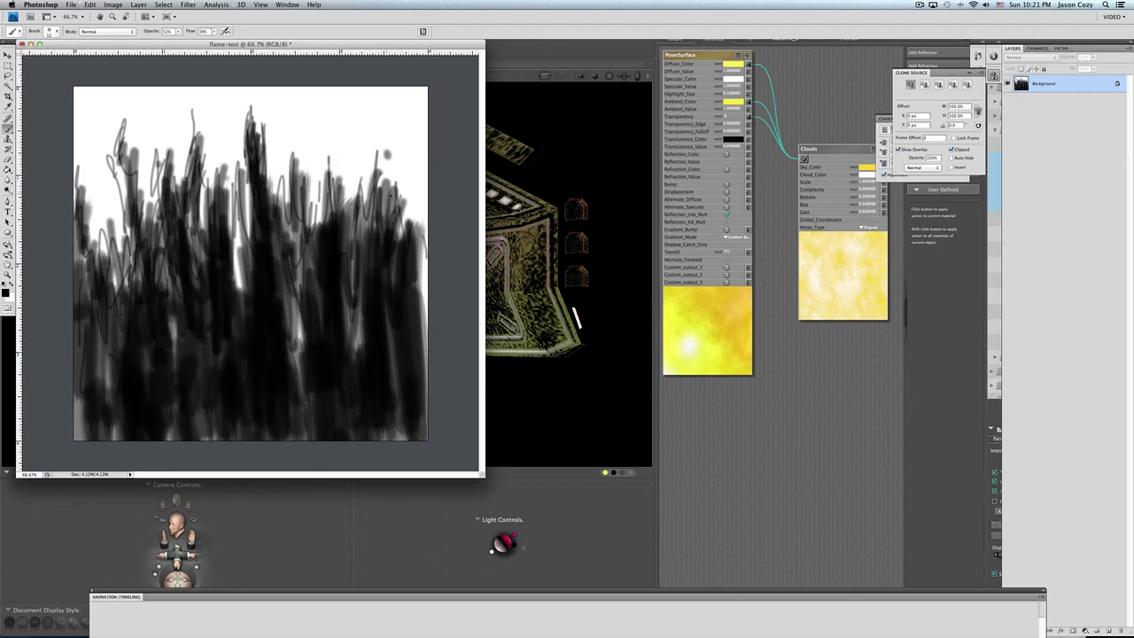
{"action": "mouse_move", "coordinate": [410, 252]}
{"action": "left_mouse_down"}
{"action": "mouse_move", "coordinate": [417, 283]}
{"action": "mouse_move", "coordinate": [416, 240]}
{"action": "mouse_move", "coordinate": [431, 257]}
{"action": "mouse_move", "coordinate": [430, 295]}
{"action": "mouse_move", "coordinate": [418, 281]}
{"action": "mouse_move", "coordinate": [428, 276]}
{"action": "mouse_move", "coordinate": [422, 418]}
{"action": "left_mouse_up"}
{"action": "left_click_drag", "start_coordinate": [77, 439], "coordinate": [75, 417]}
{"action": "mouse_move", "coordinate": [71, 244]}
{"action": "left_mouse_down"}
{"action": "mouse_move", "coordinate": [76, 215]}
{"action": "mouse_move", "coordinate": [87, 248]}
{"action": "mouse_move", "coordinate": [122, 254]}
{"action": "mouse_move", "coordinate": [104, 244]}
{"action": "mouse_move", "coordinate": [95, 202]}
{"action": "mouse_move", "coordinate": [110, 203]}
{"action": "left_mouse_up"}
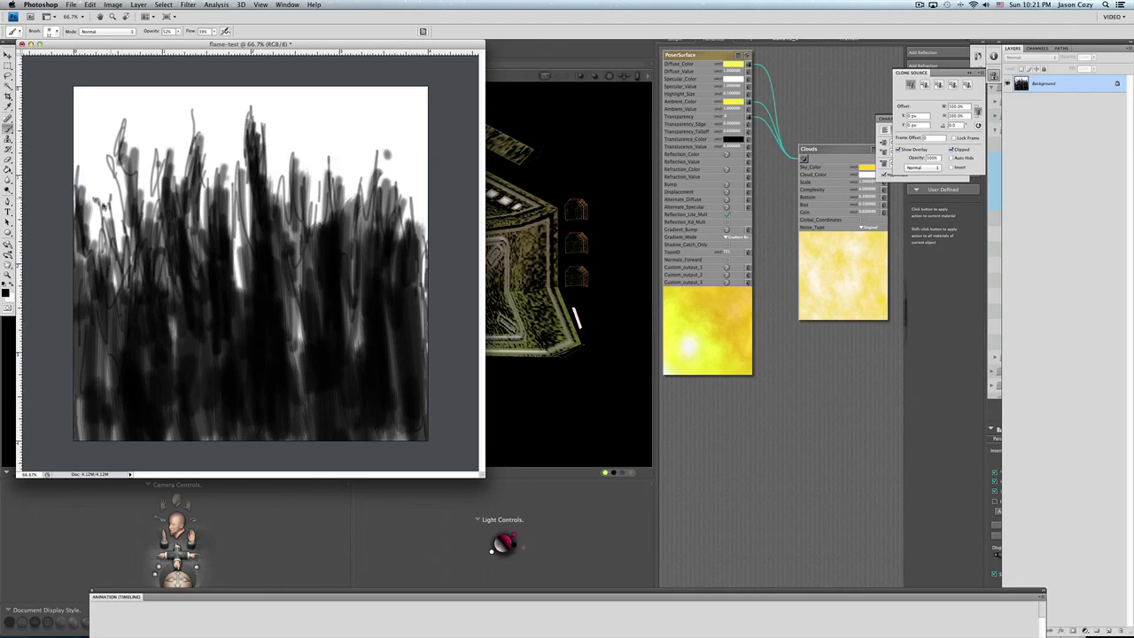
{"action": "mouse_move", "coordinate": [230, 207]}
{"action": "left_mouse_down"}
{"action": "mouse_move", "coordinate": [241, 286]}
{"action": "mouse_move", "coordinate": [241, 274]}
{"action": "left_mouse_up"}
- Enlarge the brush to 715 px and darken the flame body with broad black strokes, finishing by choosing a small preset brush
{"action": "left_click", "coordinate": [54, 32]}
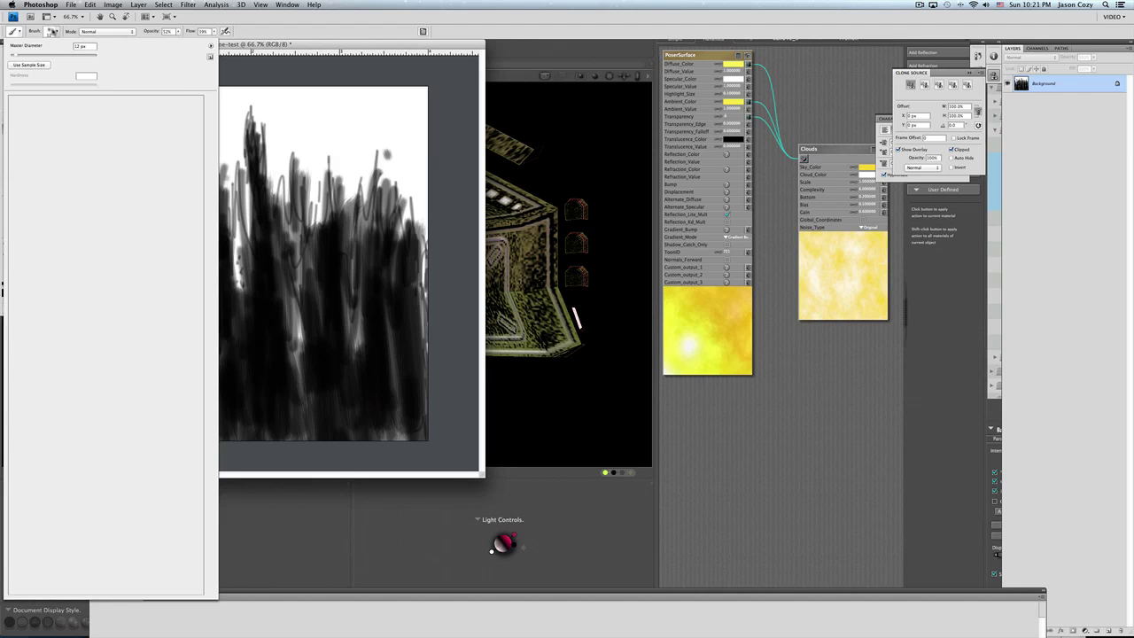
{"action": "left_click_drag", "start_coordinate": [64, 55], "coordinate": [96, 62]}
{"action": "left_click", "coordinate": [292, 301]}
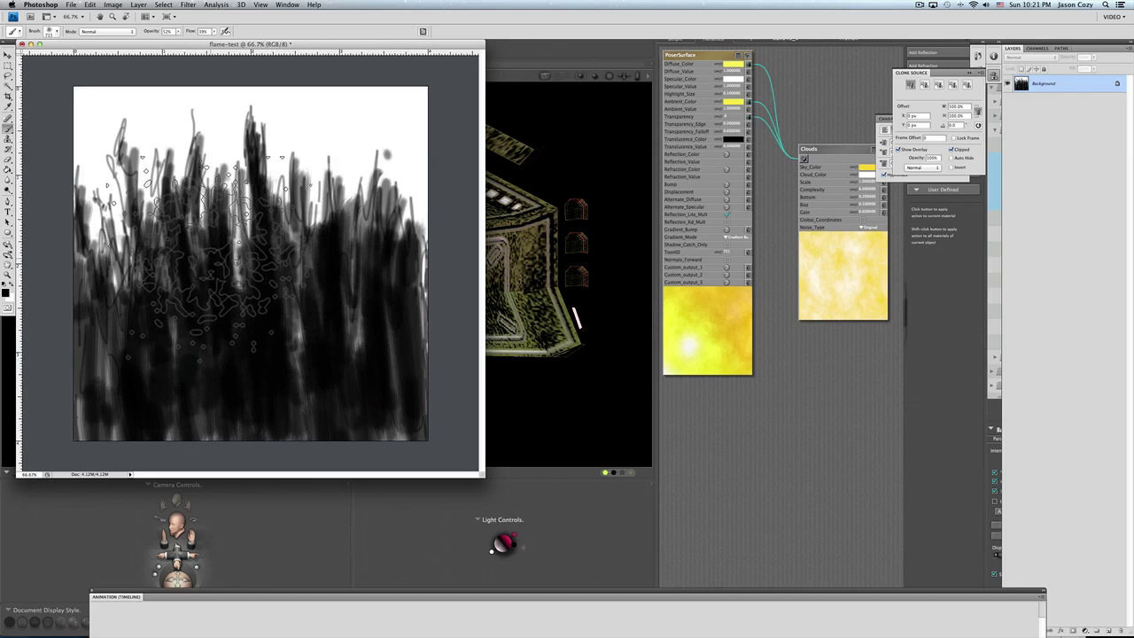
{"action": "mouse_move", "coordinate": [177, 249]}
{"action": "left_mouse_down"}
{"action": "mouse_move", "coordinate": [203, 262]}
{"action": "mouse_move", "coordinate": [239, 245]}
{"action": "mouse_move", "coordinate": [274, 267]}
{"action": "mouse_move", "coordinate": [283, 226]}
{"action": "mouse_move", "coordinate": [314, 227]}
{"action": "mouse_move", "coordinate": [327, 320]}
{"action": "mouse_move", "coordinate": [240, 324]}
{"action": "mouse_move", "coordinate": [248, 333]}
{"action": "mouse_move", "coordinate": [208, 343]}
{"action": "mouse_move", "coordinate": [170, 393]}
{"action": "mouse_move", "coordinate": [271, 390]}
{"action": "left_mouse_up"}
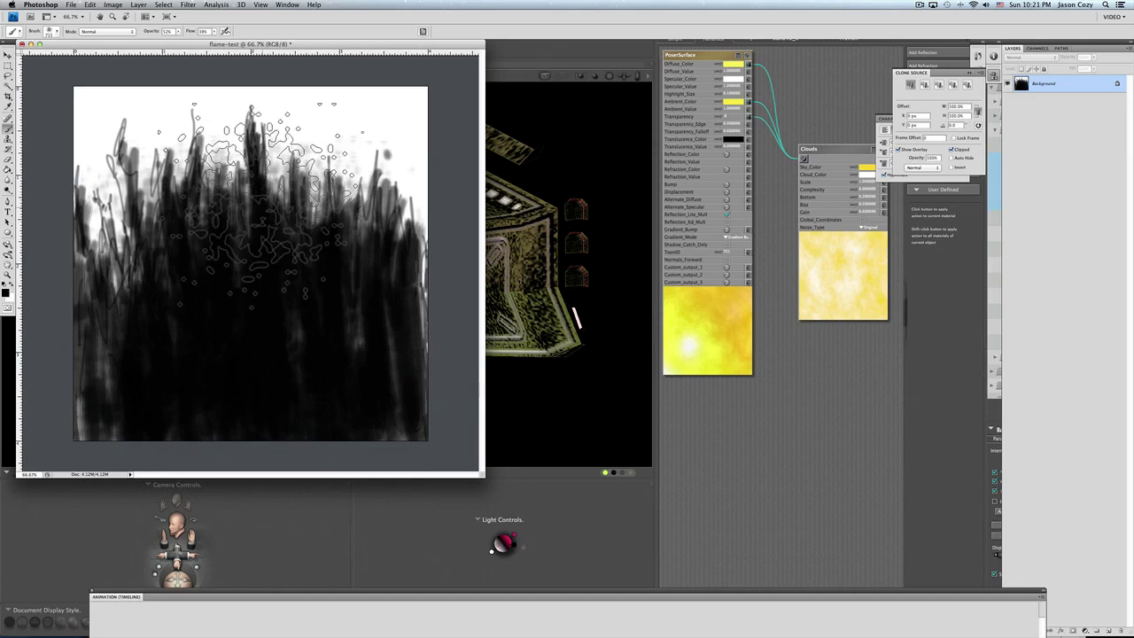
{"action": "left_click", "coordinate": [39, 32]}
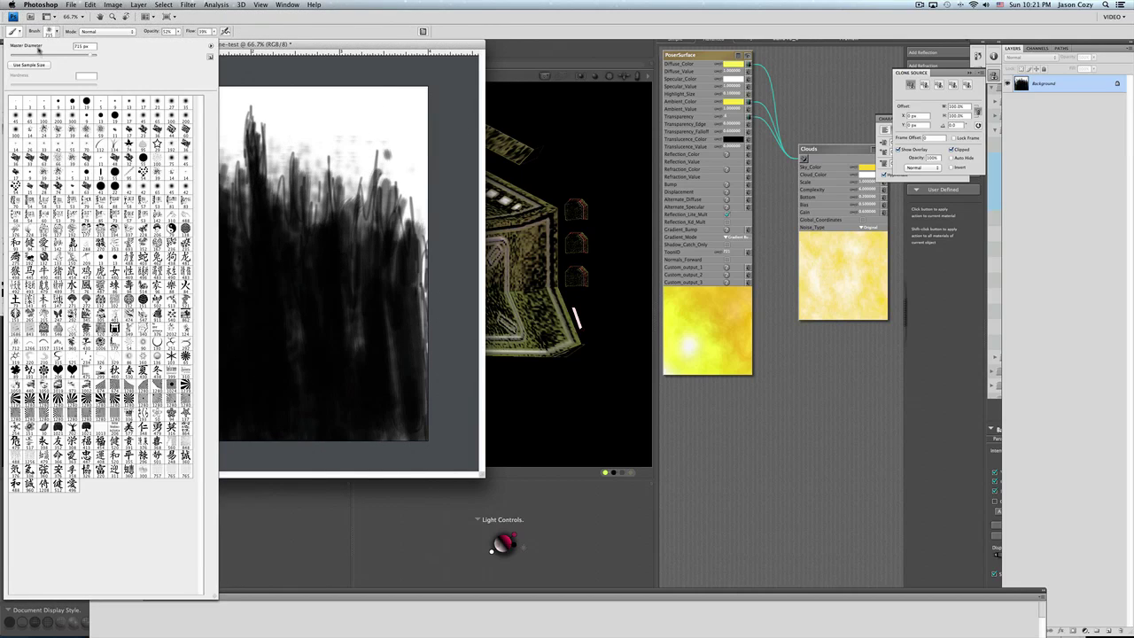
{"action": "double_click", "coordinate": [54, 116]}
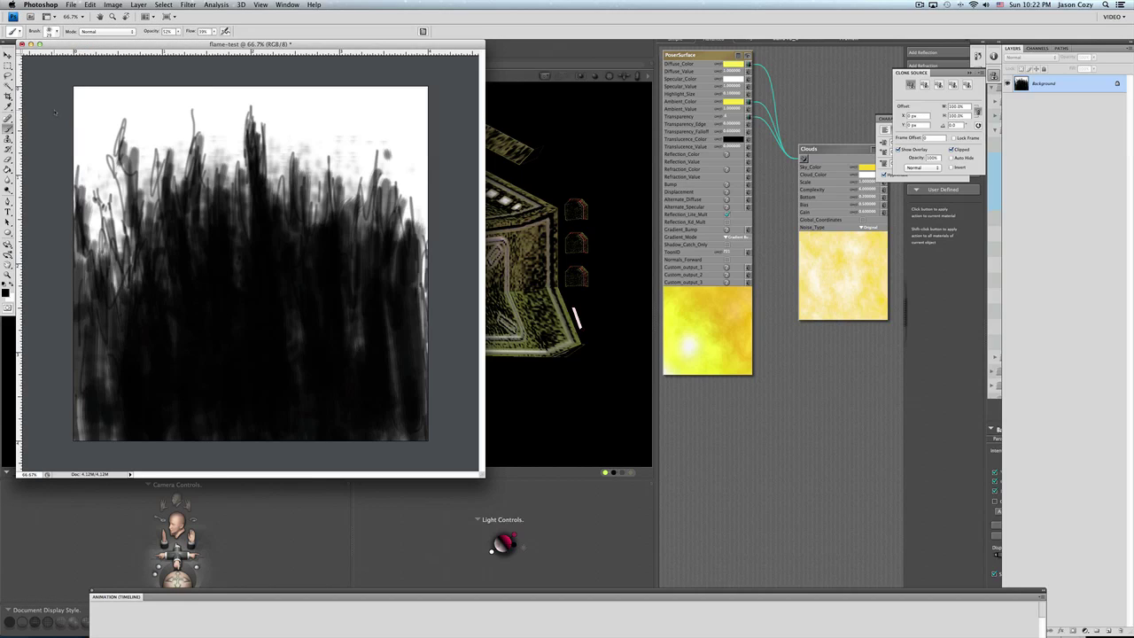
- Save the painted flame as flame-test.psd in Photoshop format in the Running Soldier folder
{"action": "key", "text": "super+s"}
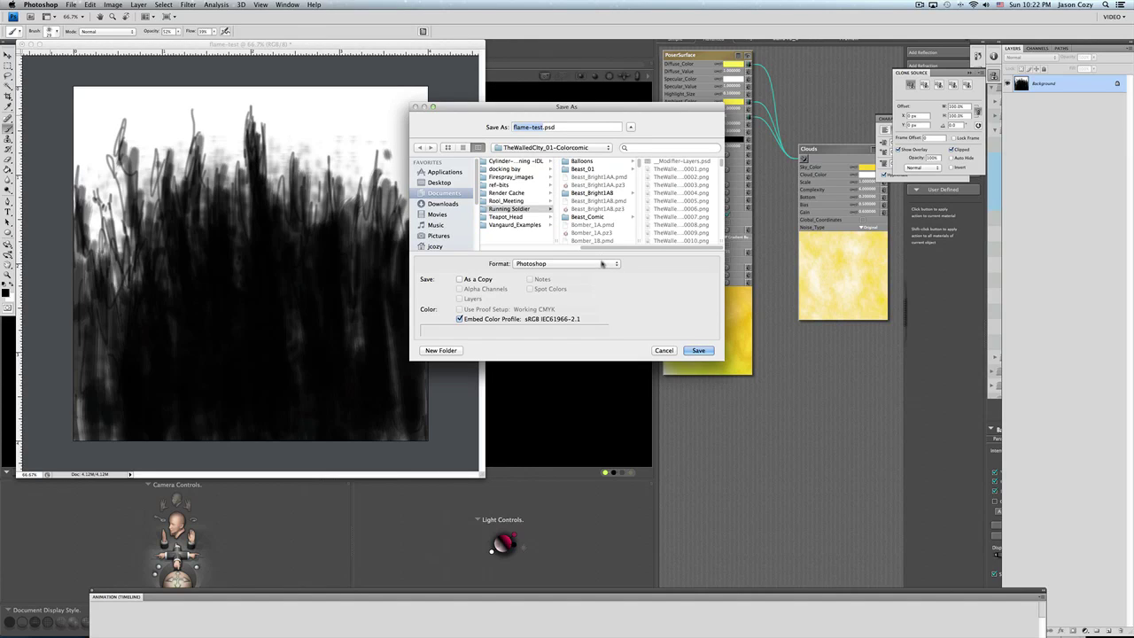
{"action": "left_click", "coordinate": [519, 210]}
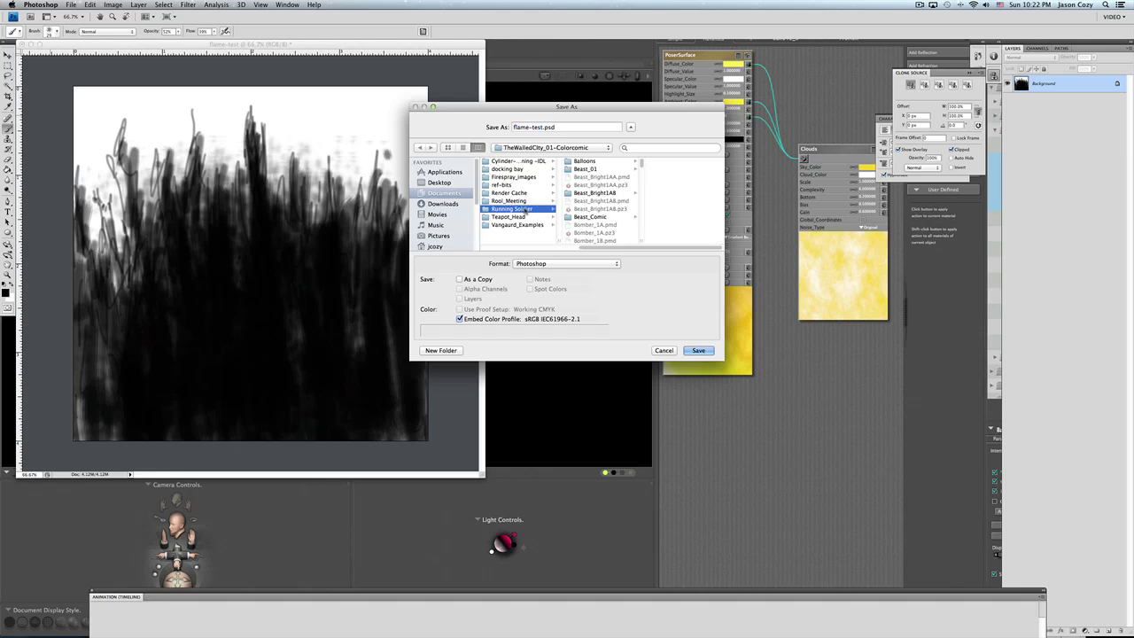
{"action": "left_click", "coordinate": [697, 350]}
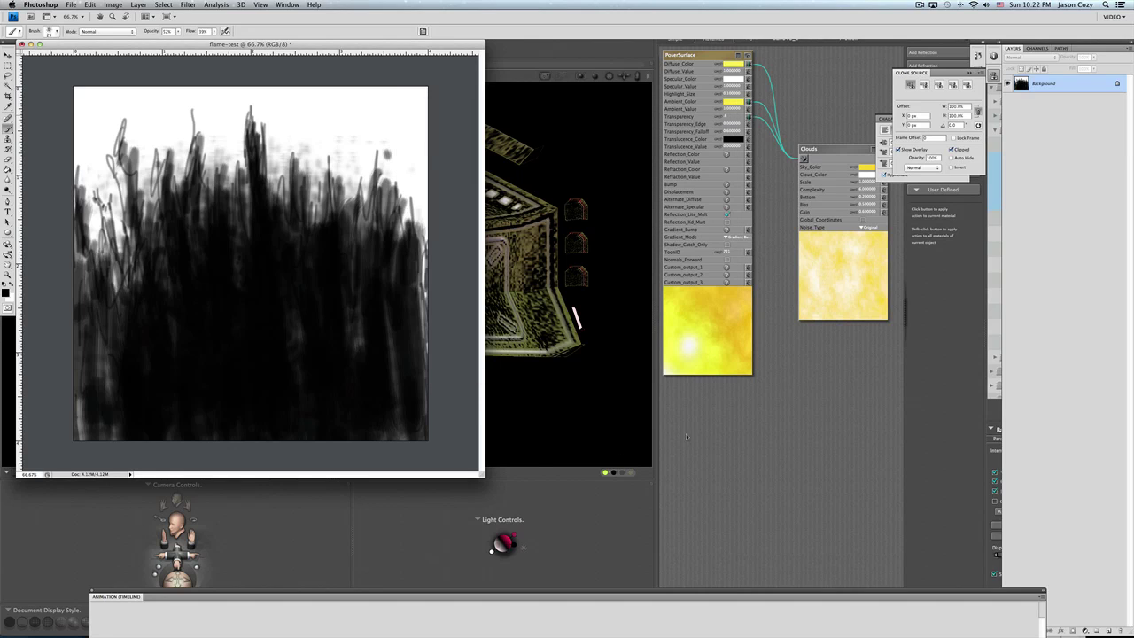
- Switch to Poser Pro and attach a new 2D image map node to the ball material's Diffuse_Color
{"action": "left_click", "coordinate": [676, 438]}
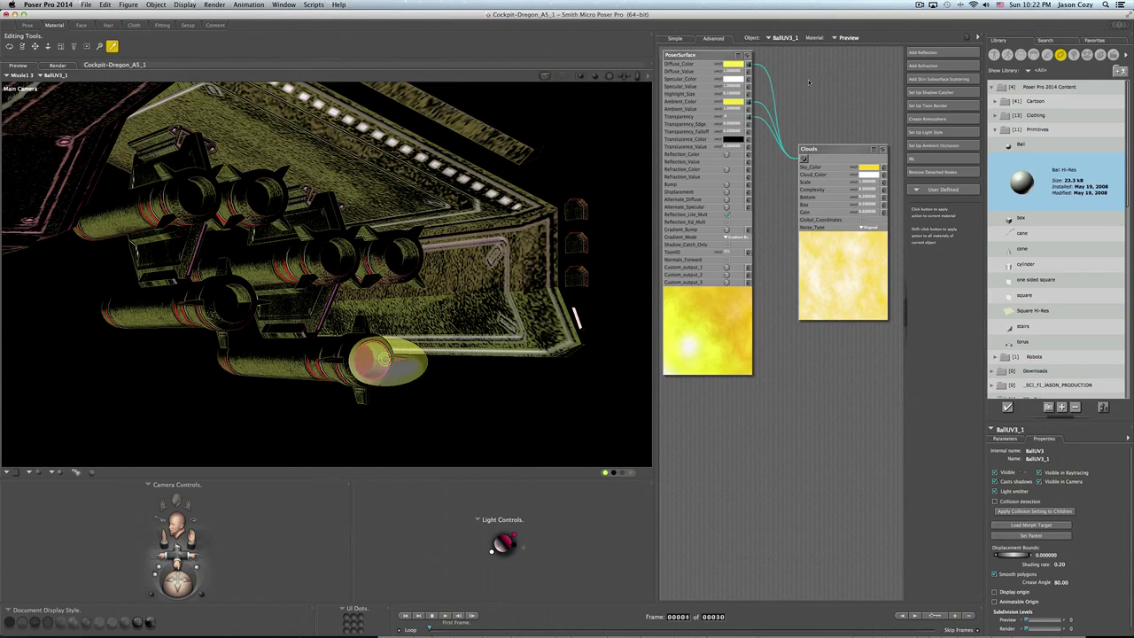
{"action": "left_click_drag", "start_coordinate": [749, 64], "coordinate": [800, 77]}
{"action": "mouse_move", "coordinate": [825, 89]}
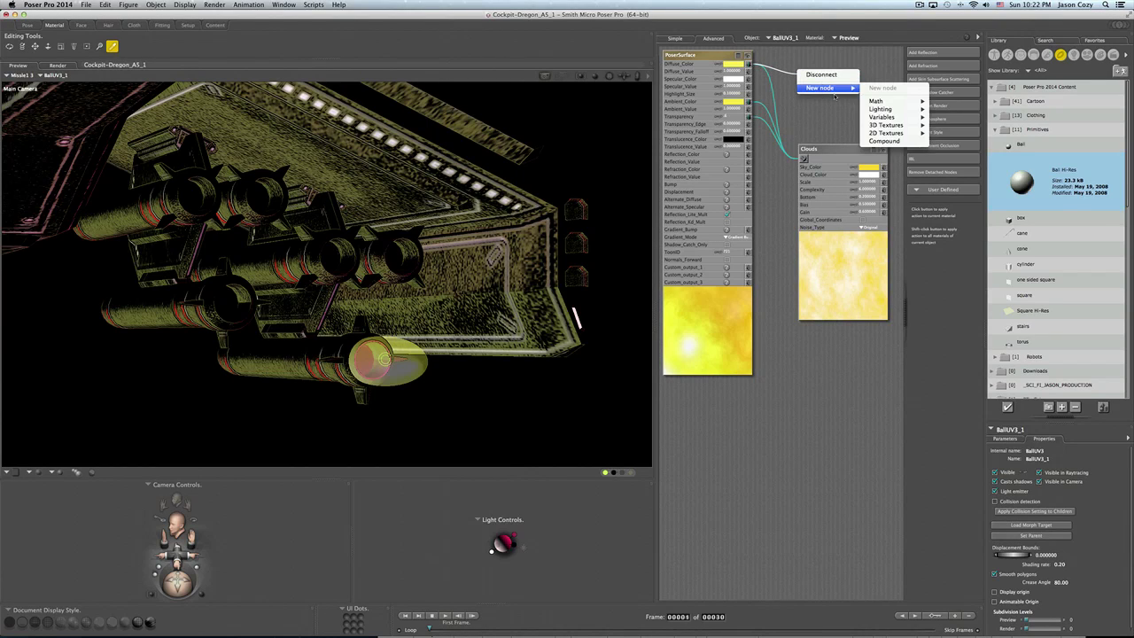
{"action": "mouse_move", "coordinate": [888, 133]}
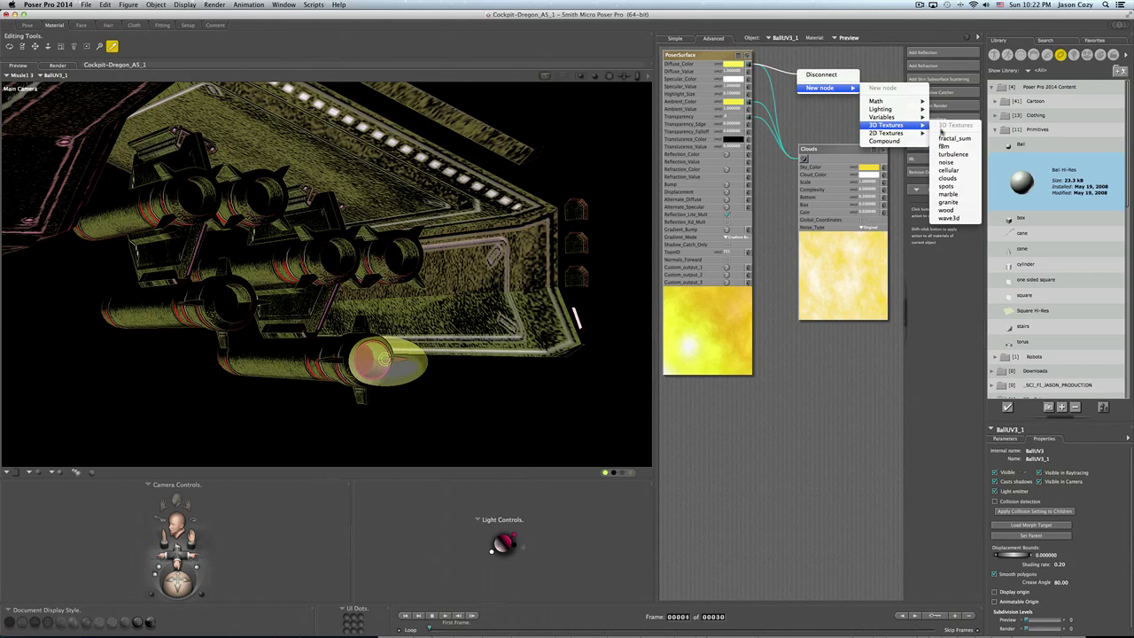
{"action": "left_click", "coordinate": [966, 155]}
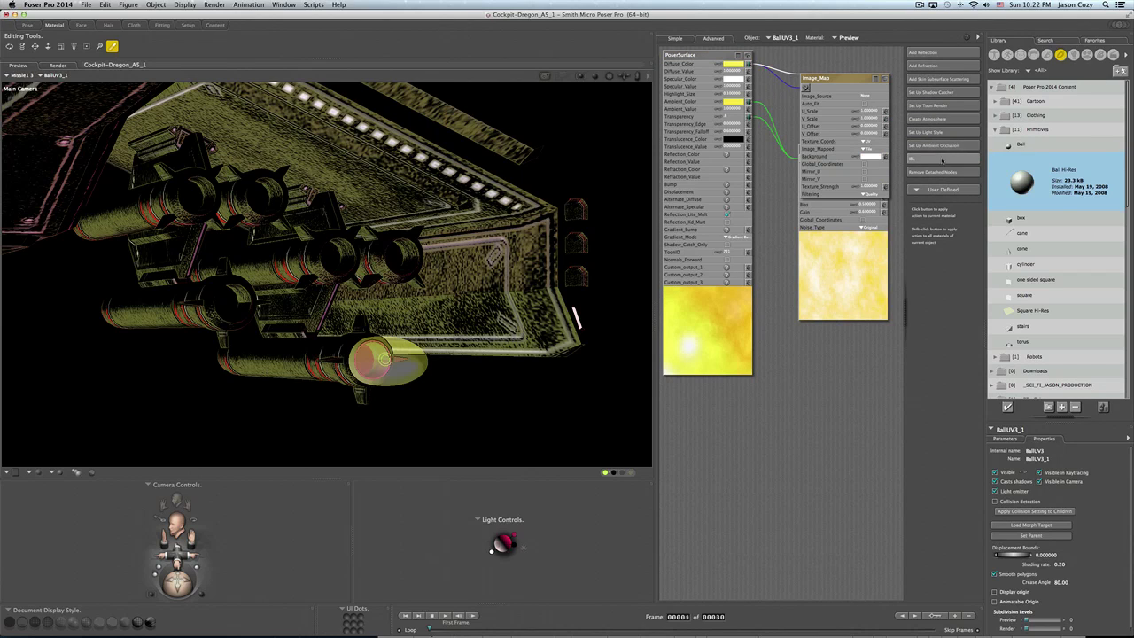
- Load flame-test.psd from the Running Soldier folder as the Image_Map node's image source
{"action": "left_click", "coordinate": [875, 95]}
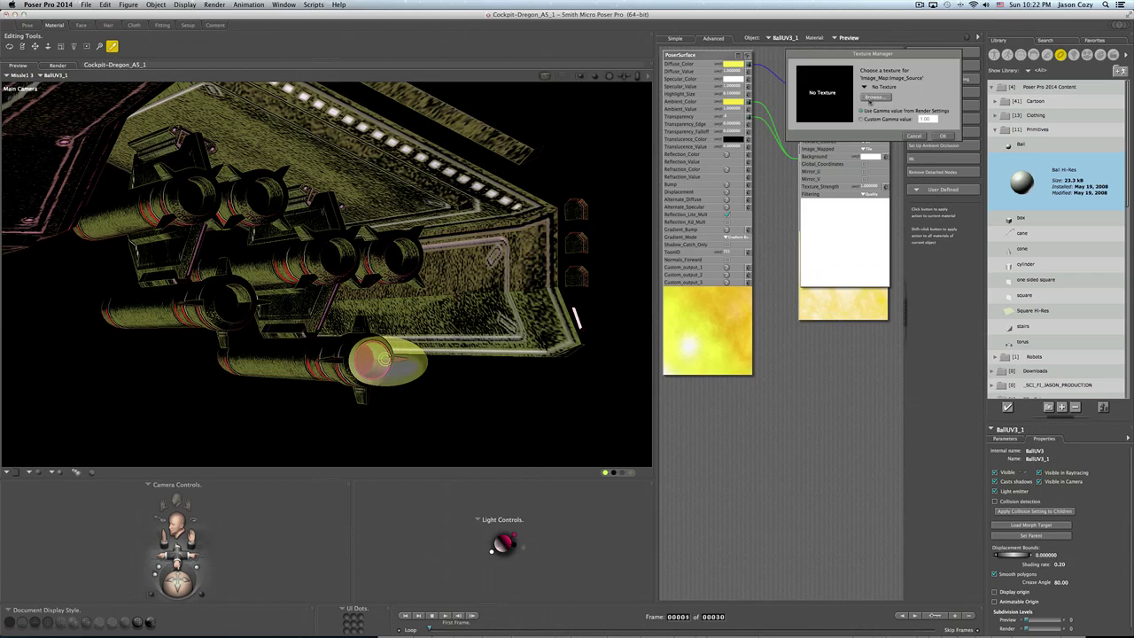
{"action": "left_click", "coordinate": [879, 98]}
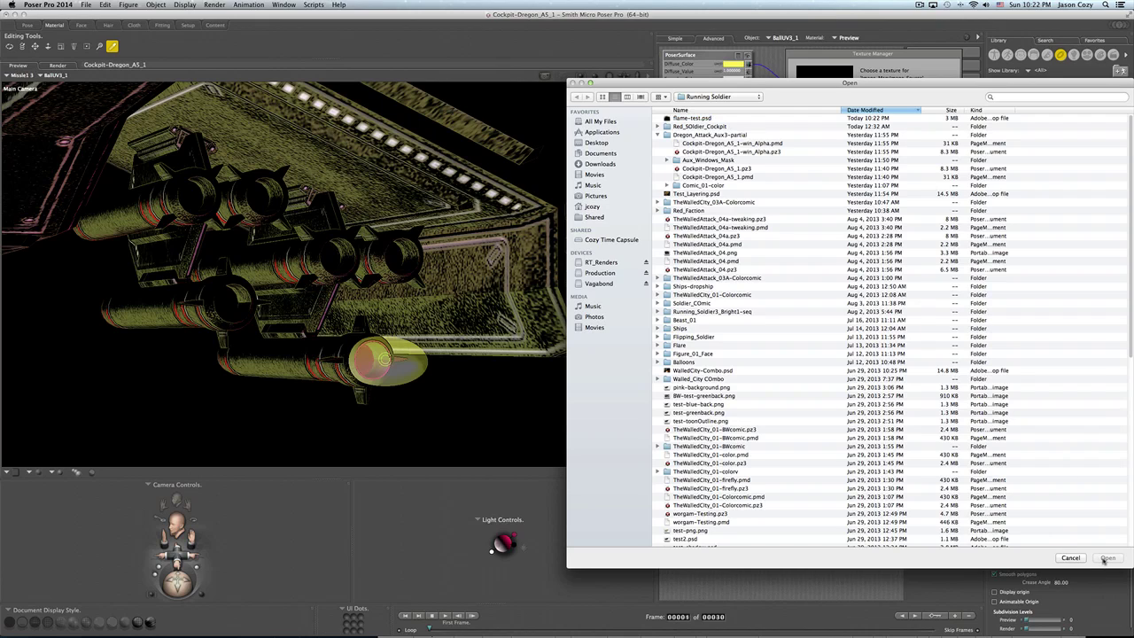
{"action": "left_click", "coordinate": [729, 120]}
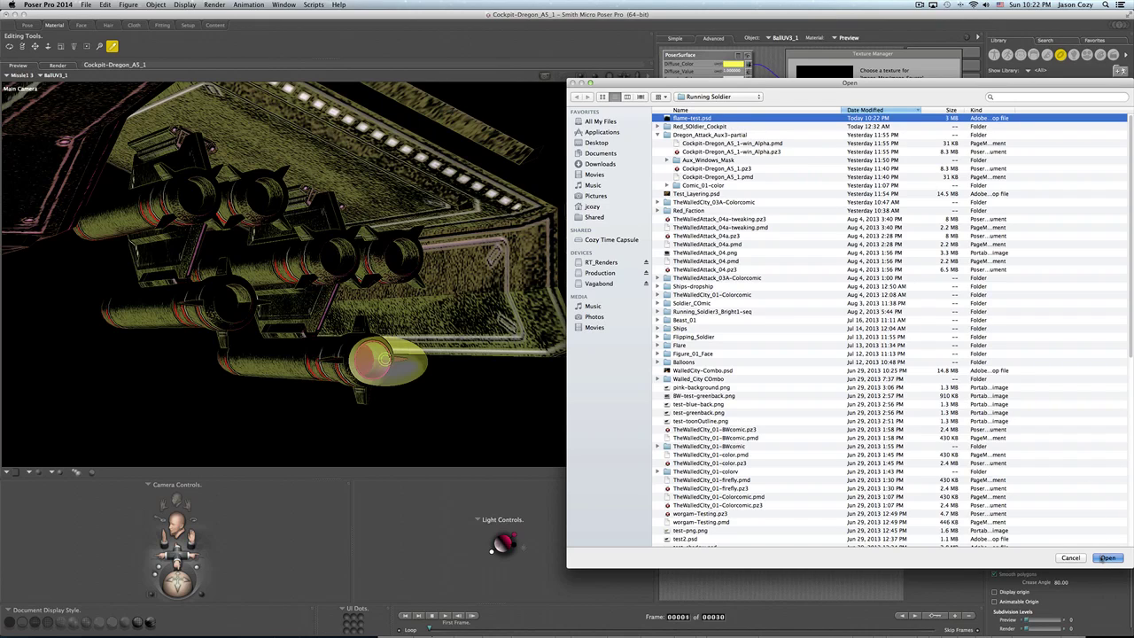
{"action": "left_click", "coordinate": [1104, 558]}
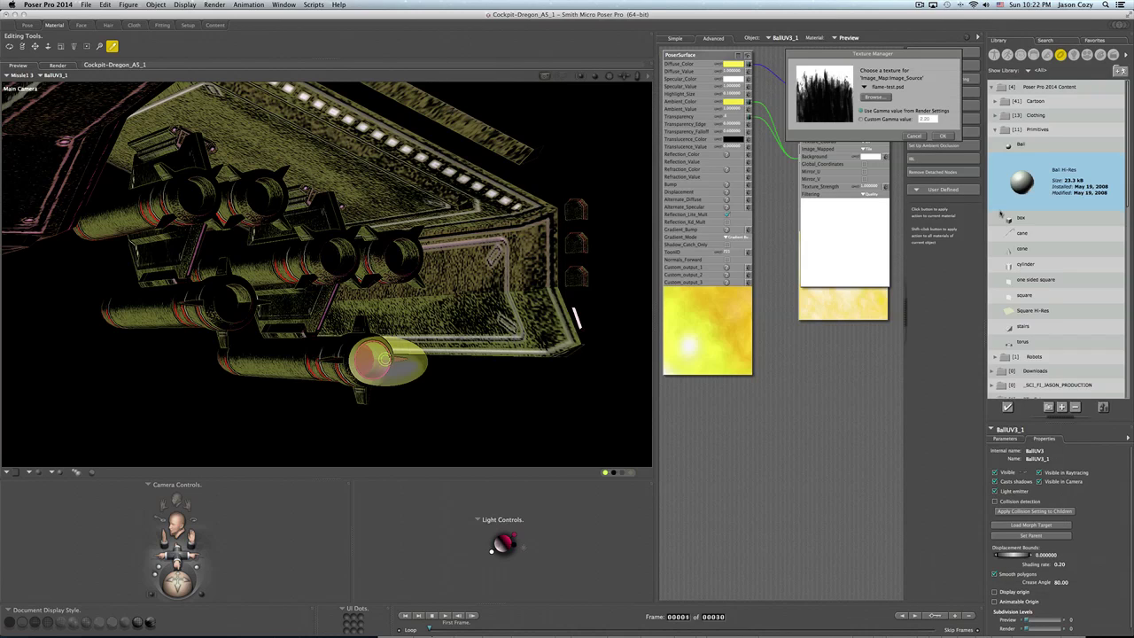
{"action": "left_click", "coordinate": [943, 136]}
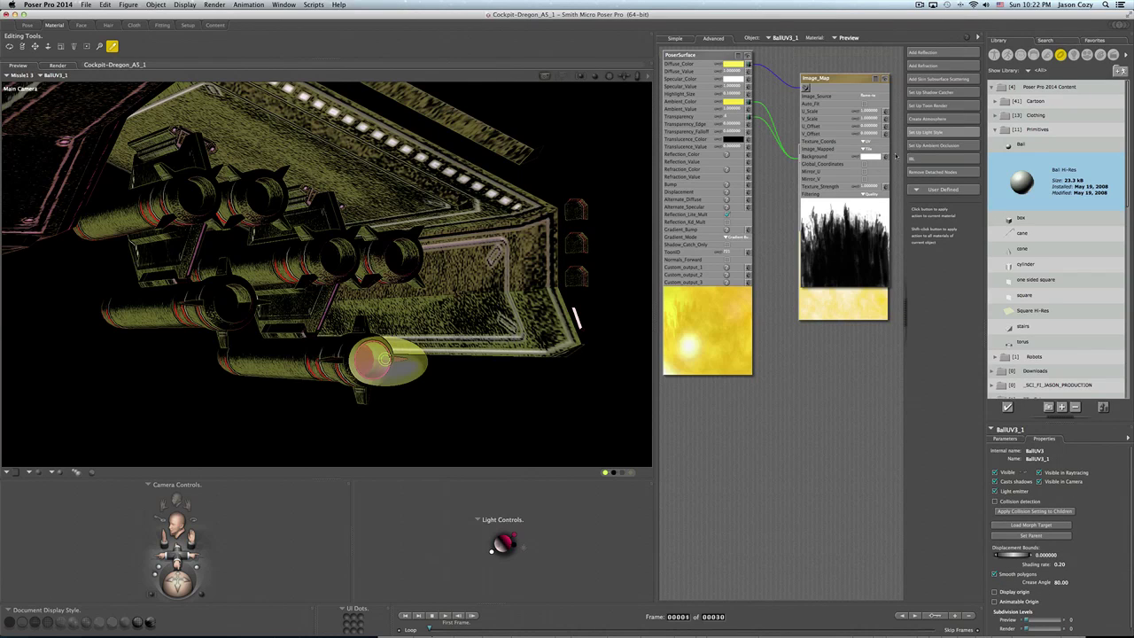
- Place the Image_Map node below Clouds and connect it to Transparency, Transparency_Edge and Transparency_Falloff, editing the Transparency_Edge value
{"action": "mouse_move", "coordinate": [845, 78]}
{"action": "left_mouse_down"}
{"action": "mouse_move", "coordinate": [843, 354]}
{"action": "mouse_move", "coordinate": [842, 336]}
{"action": "mouse_move", "coordinate": [777, 266]}
{"action": "mouse_move", "coordinate": [784, 150]}
{"action": "mouse_move", "coordinate": [748, 117]}
{"action": "left_mouse_up"}
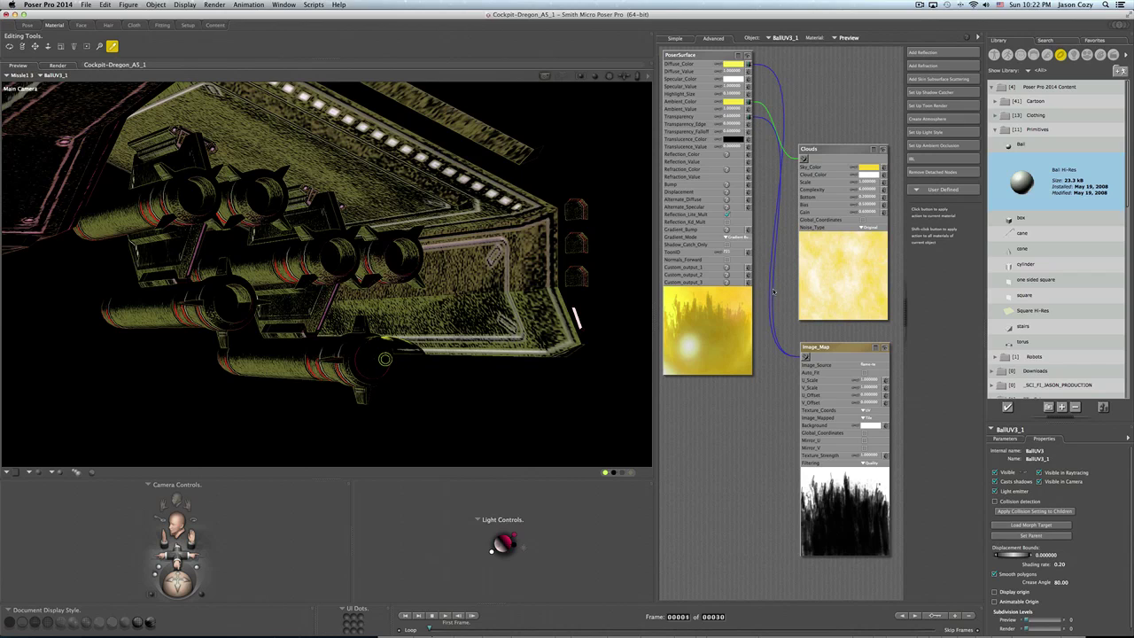
{"action": "left_click_drag", "start_coordinate": [803, 356], "coordinate": [744, 124]}
{"action": "left_click", "coordinate": [740, 125]}
{"action": "type", "text": "0"}
{"action": "key", "text": "Return"}
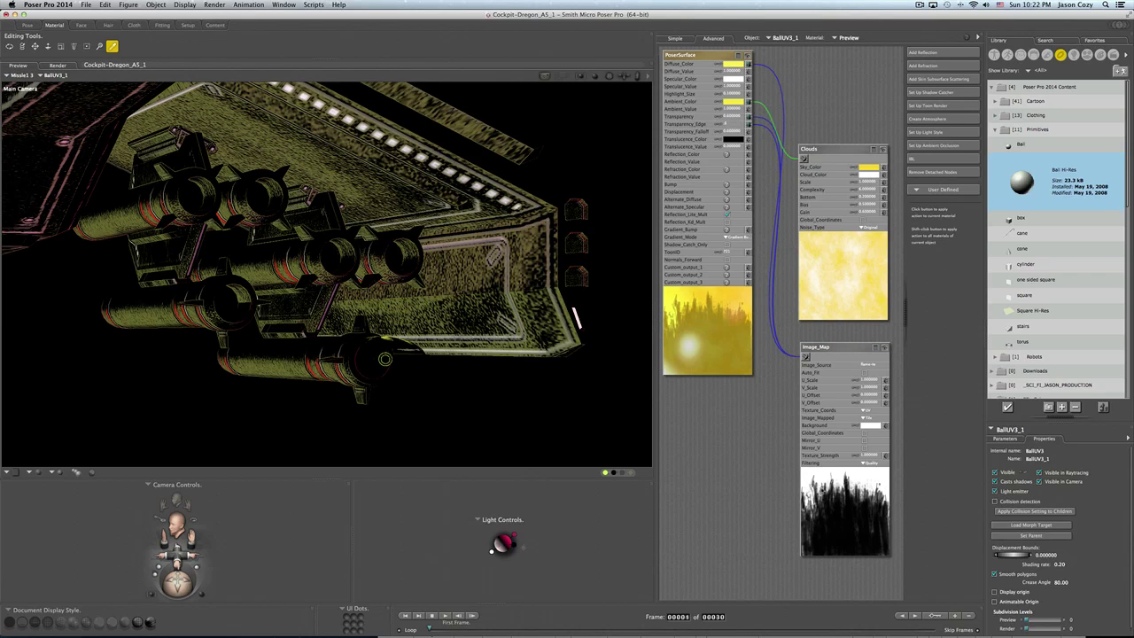
{"action": "left_click_drag", "start_coordinate": [802, 362], "coordinate": [748, 131]}
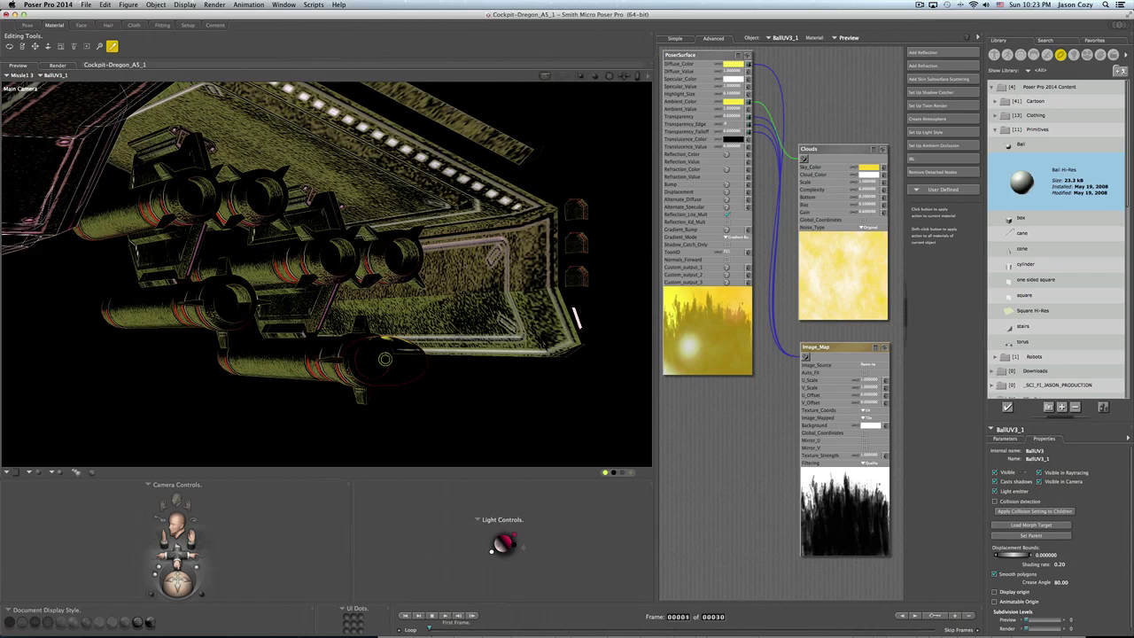
- Set the Translucence_Color of the ball's PoserSurface to bright red
{"action": "left_click", "coordinate": [846, 45]}
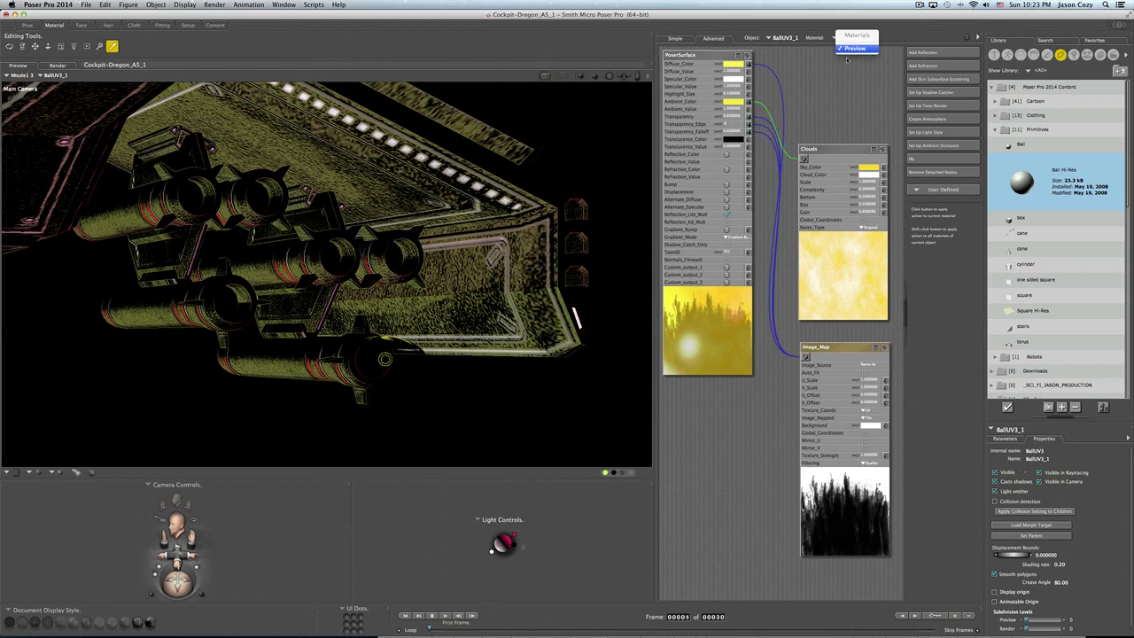
{"action": "left_click", "coordinate": [851, 42]}
{"action": "left_click", "coordinate": [733, 140]}
{"action": "left_click", "coordinate": [735, 139]}
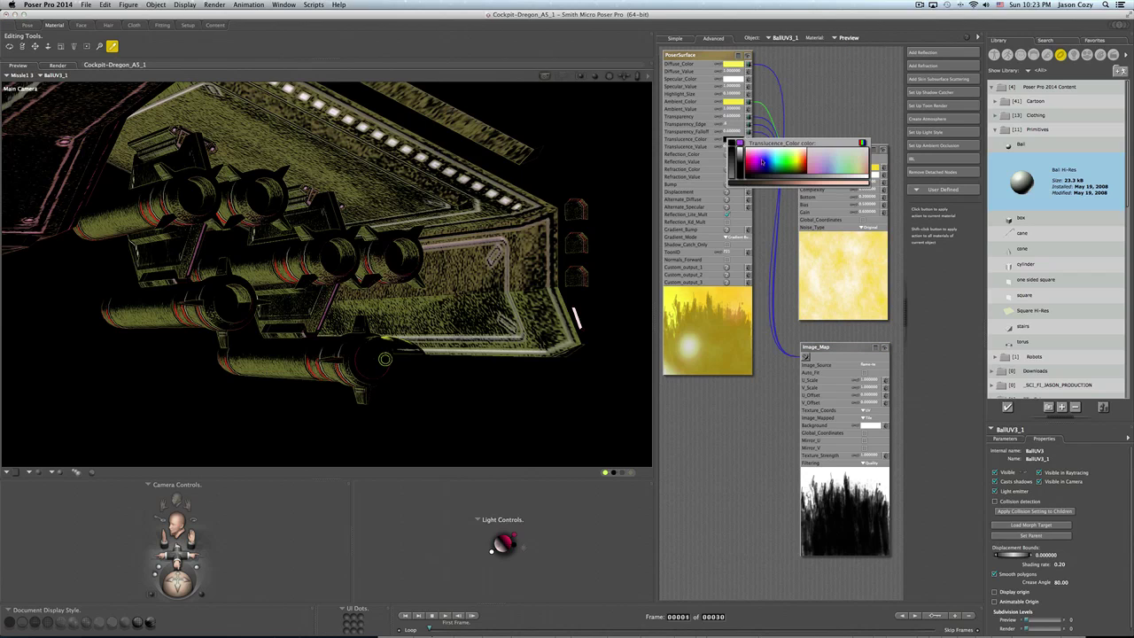
{"action": "left_click", "coordinate": [805, 162]}
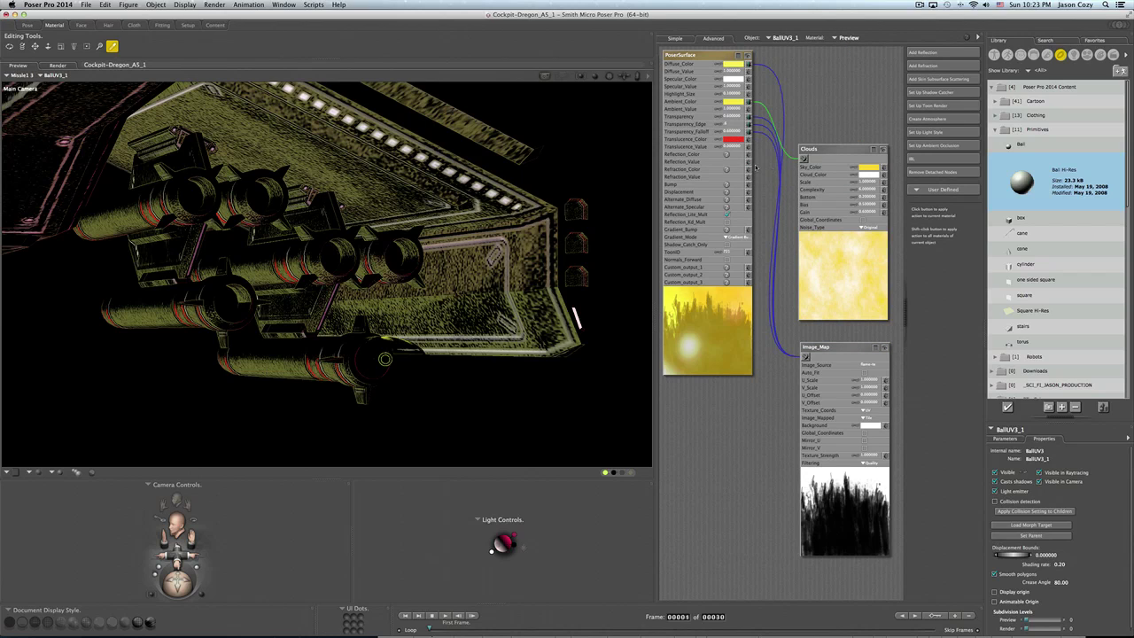
- Set Translucence_Value to 0.6 and connect the flame Image_Map to both Translucence_Value and Ambient_Color
{"action": "left_click_drag", "start_coordinate": [801, 348], "coordinate": [748, 147]}
{"action": "left_click", "coordinate": [739, 147]}
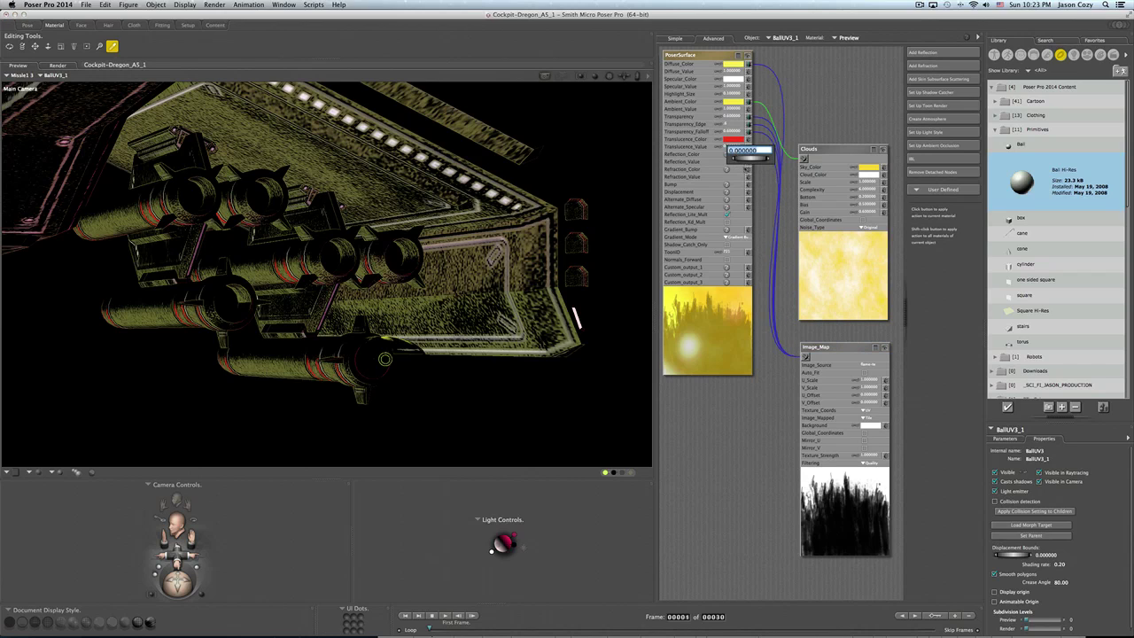
{"action": "key", "text": "BackSpace"}
{"action": "type", "text": "6"}
{"action": "key", "text": "Return"}
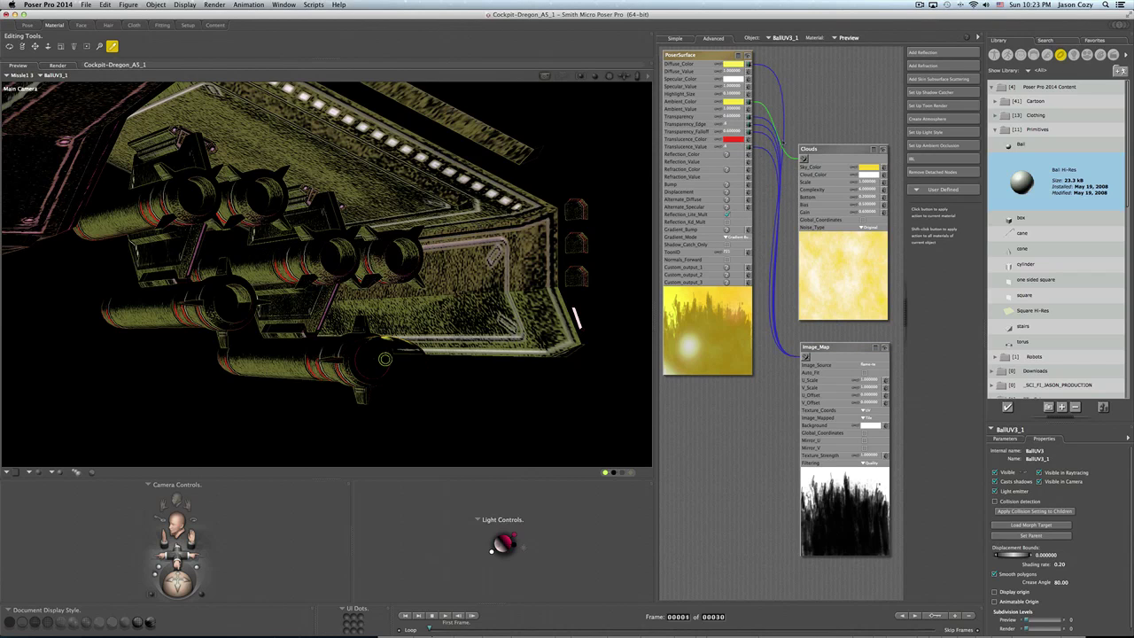
{"action": "left_click_drag", "start_coordinate": [749, 101], "coordinate": [805, 358]}
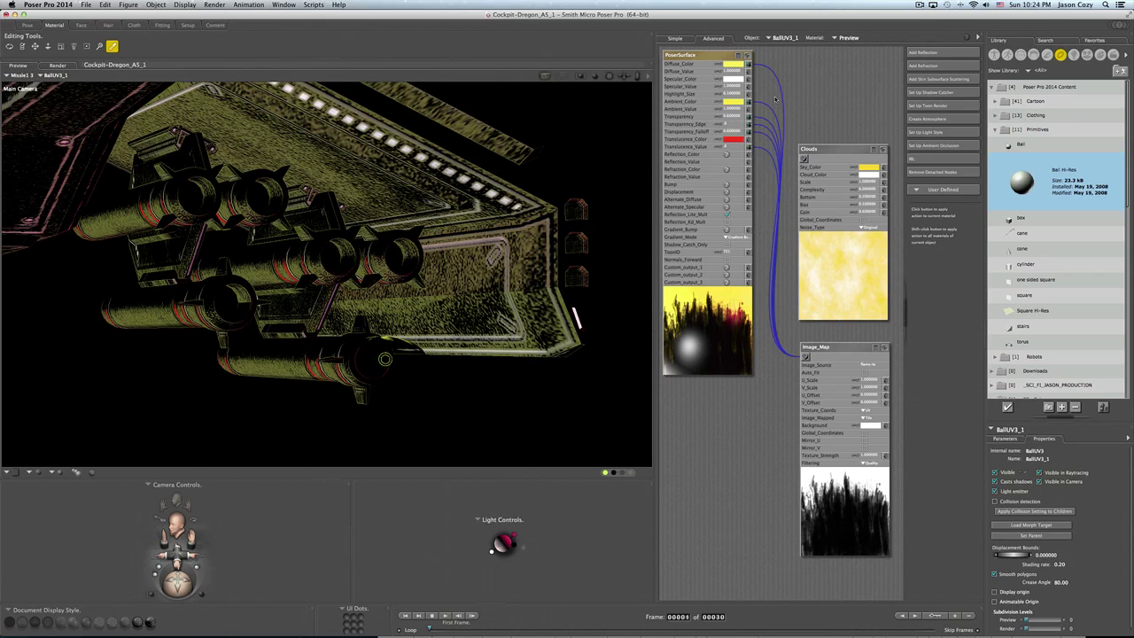
- Disconnect the Image_Map from Translucence_Value, Transparency_Falloff and Ambient_Color
{"action": "left_click", "coordinate": [748, 147]}
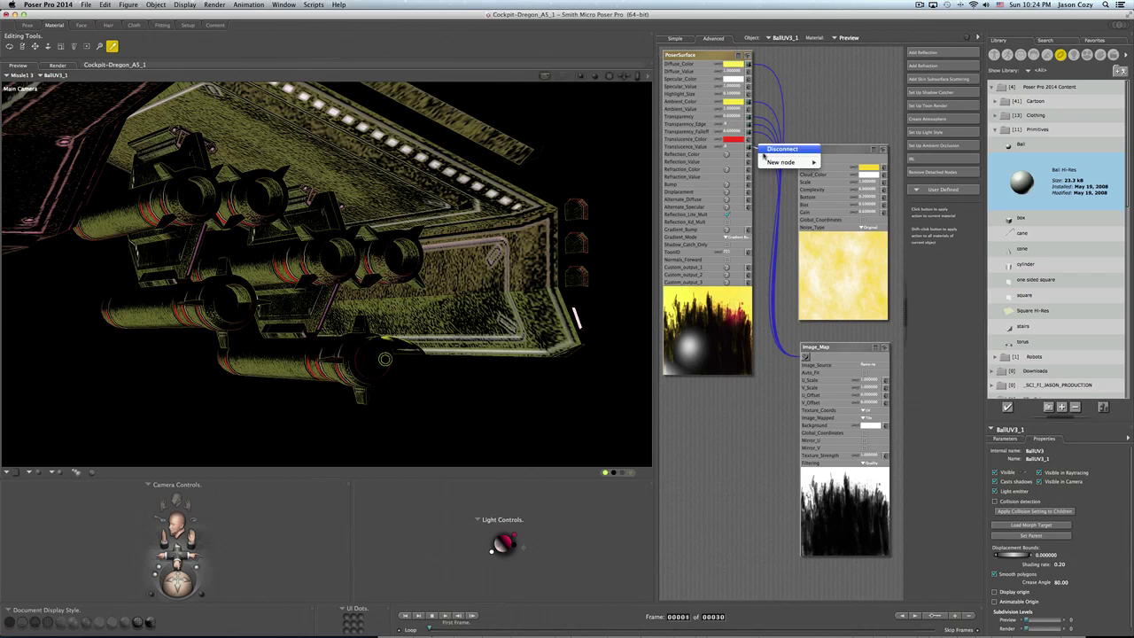
{"action": "left_click", "coordinate": [769, 155]}
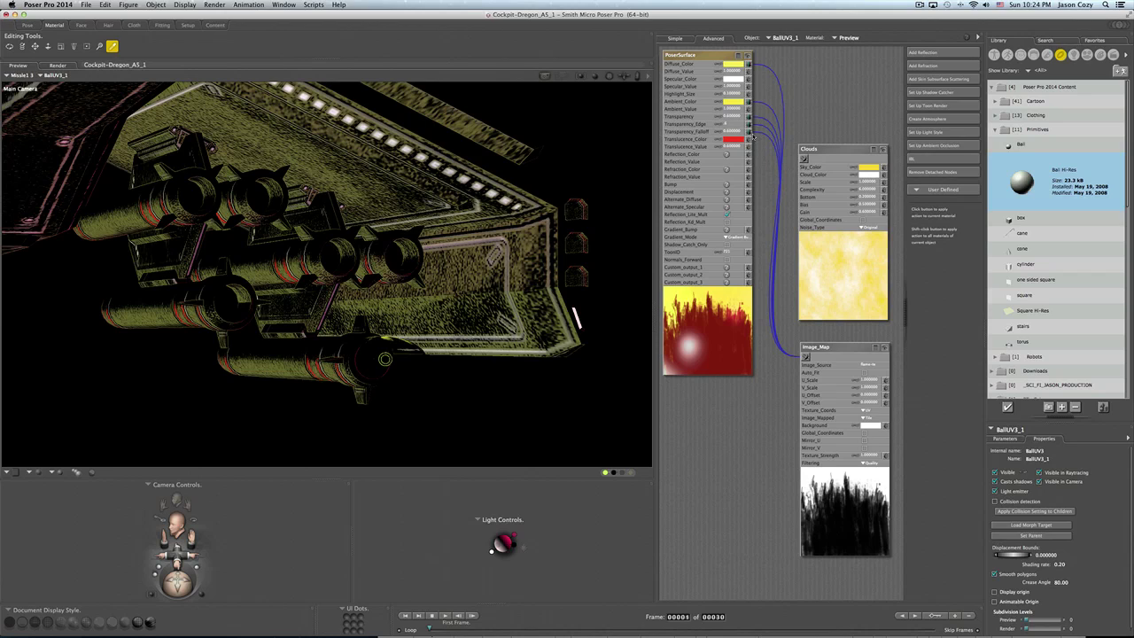
{"action": "left_click", "coordinate": [754, 139]}
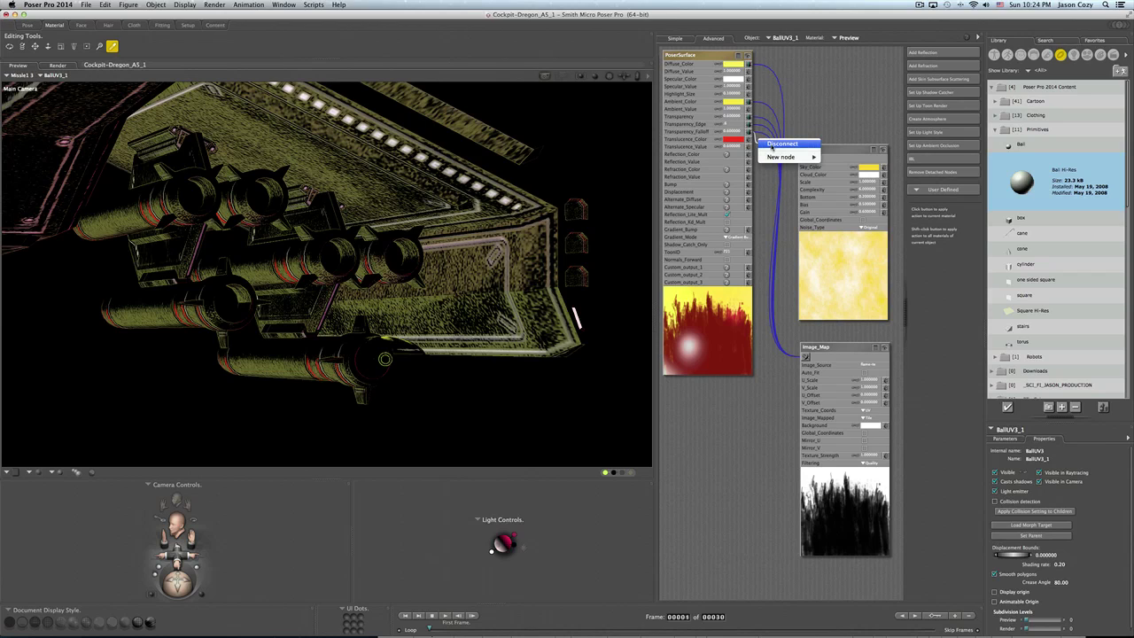
{"action": "left_click", "coordinate": [771, 145]}
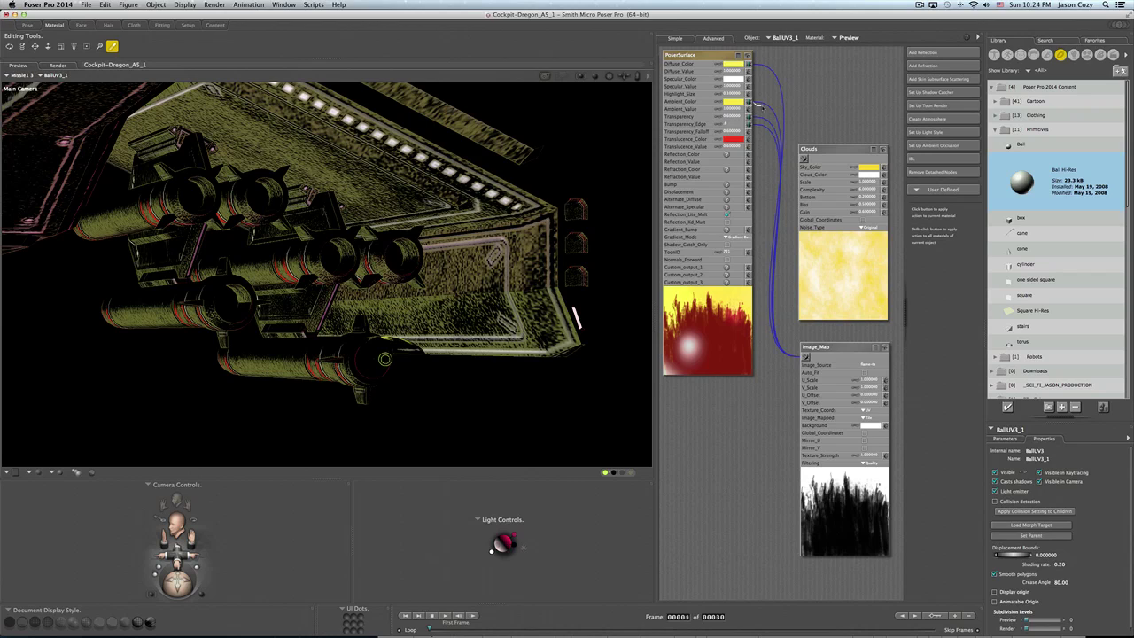
{"action": "left_click", "coordinate": [749, 102]}
{"action": "left_click", "coordinate": [783, 109]}
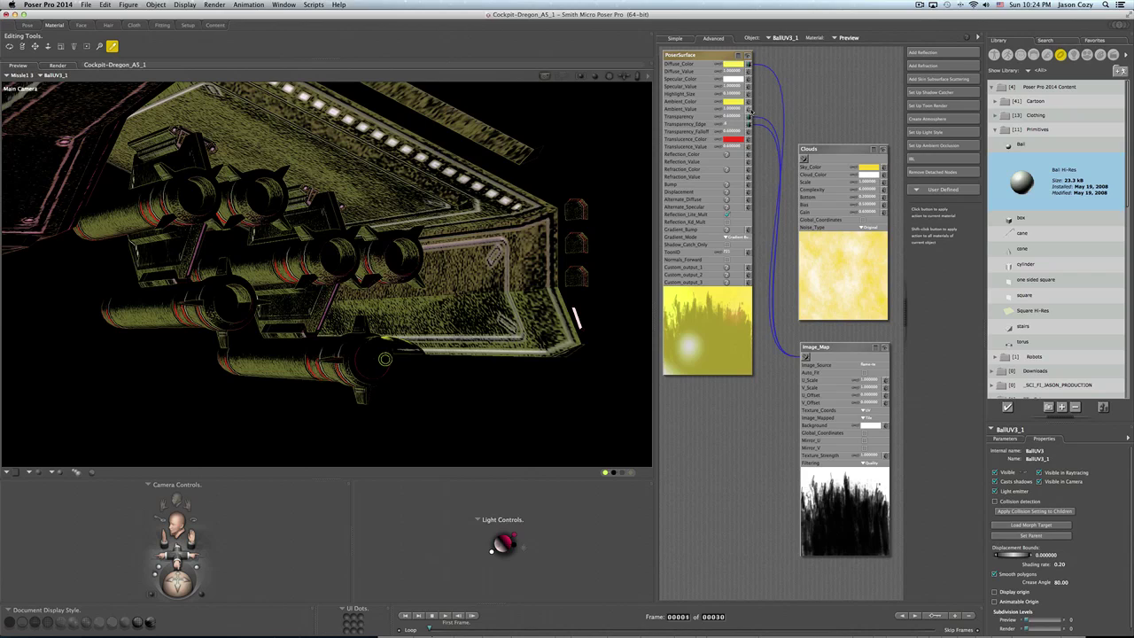
- Lower the Ambient_Value and reconnect Ambient_Color to the Clouds node
{"action": "left_click", "coordinate": [758, 110]}
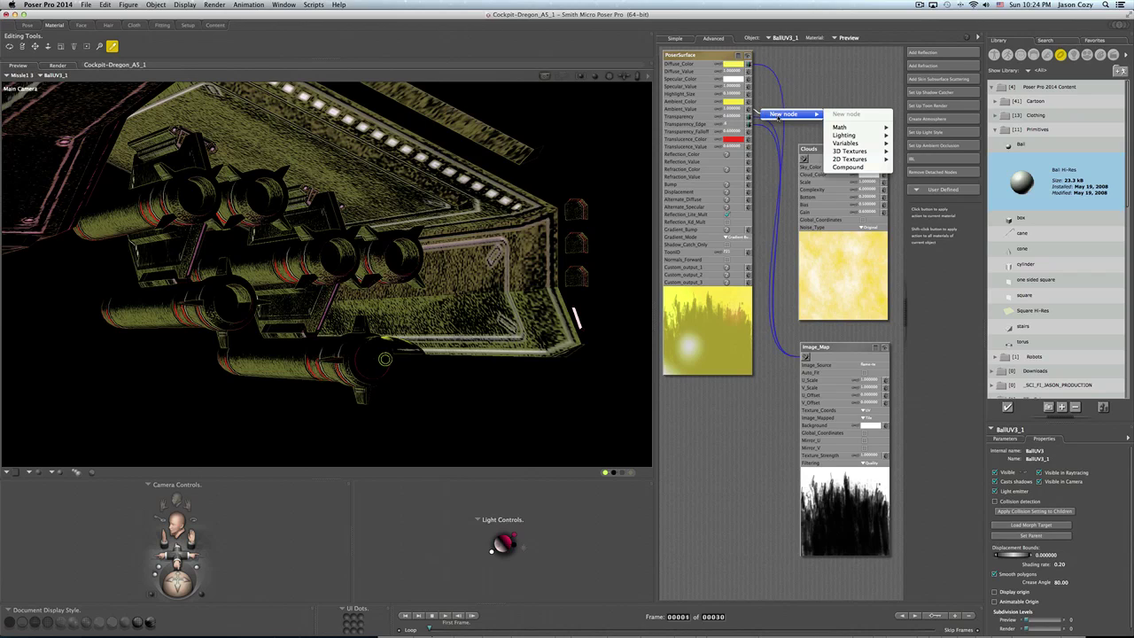
{"action": "left_click", "coordinate": [742, 109]}
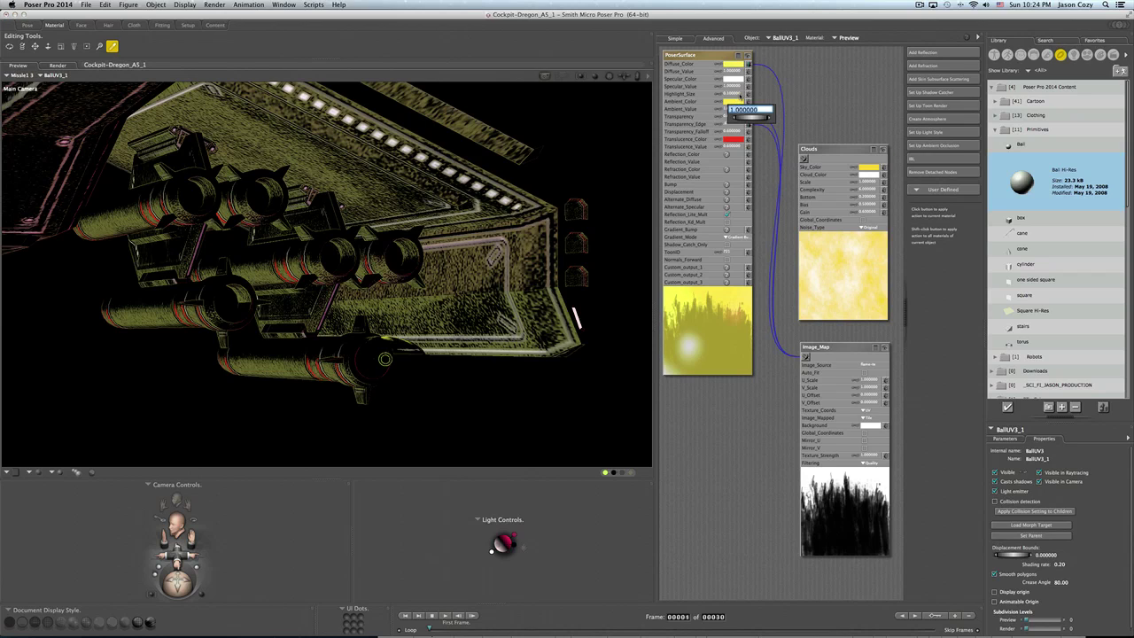
{"action": "key", "text": "BackSpace"}
{"action": "key", "text": "Return"}
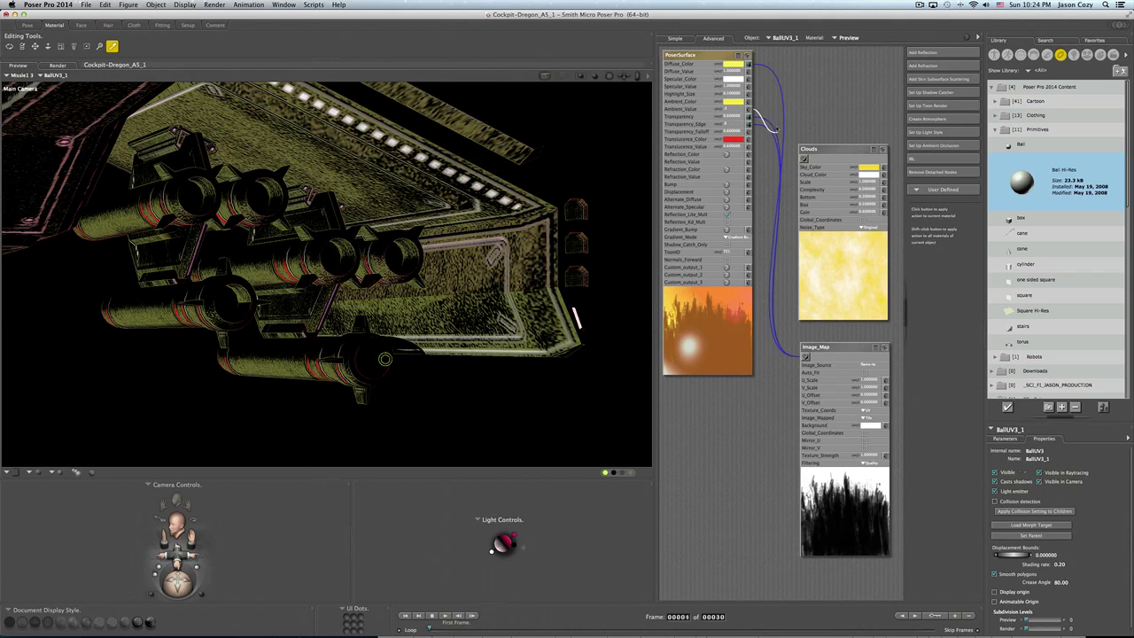
{"action": "left_click_drag", "start_coordinate": [750, 107], "coordinate": [794, 157]}
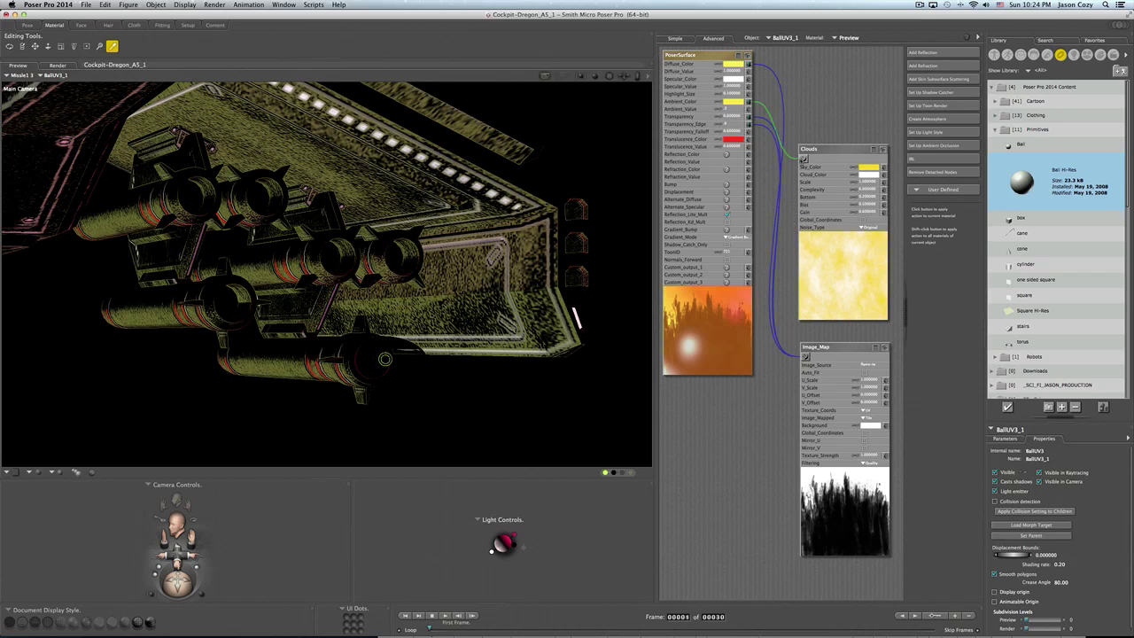
- Change the last digit of the Ambient_Value to 6 in the ball's PoserSurface
{"action": "left_click", "coordinate": [728, 109]}
{"action": "key", "text": "BackSpace"}
{"action": "type", "text": "6"}
{"action": "key", "text": "Return"}
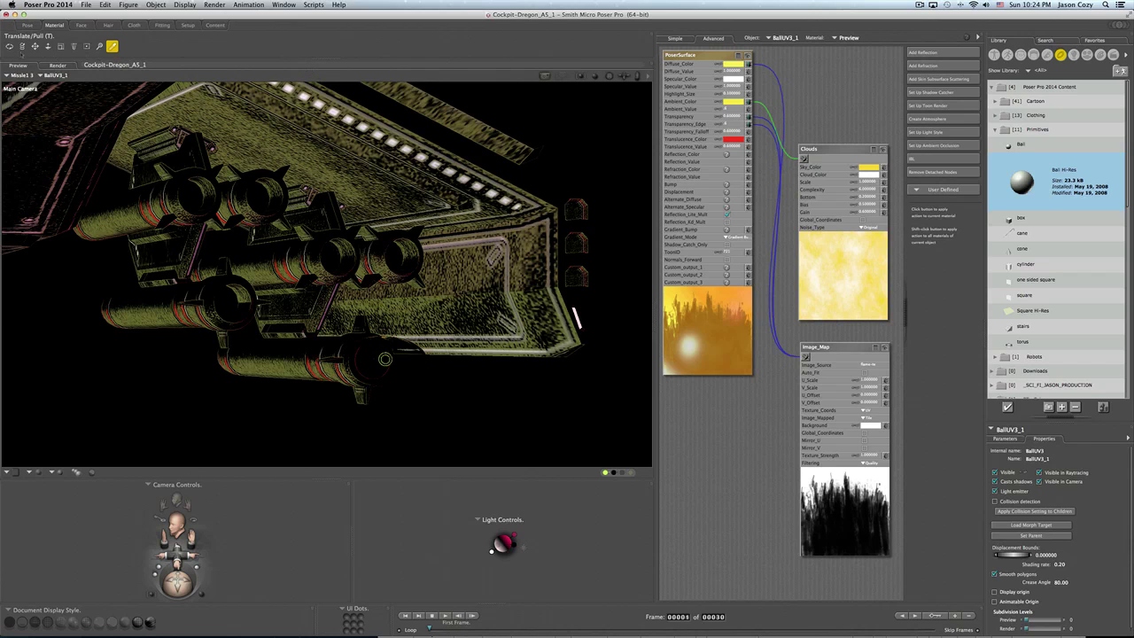
- Activate the Translate/Pull tool and show the transform parameters of the ball
{"action": "left_click", "coordinate": [36, 47]}
{"action": "left_click", "coordinate": [411, 370]}
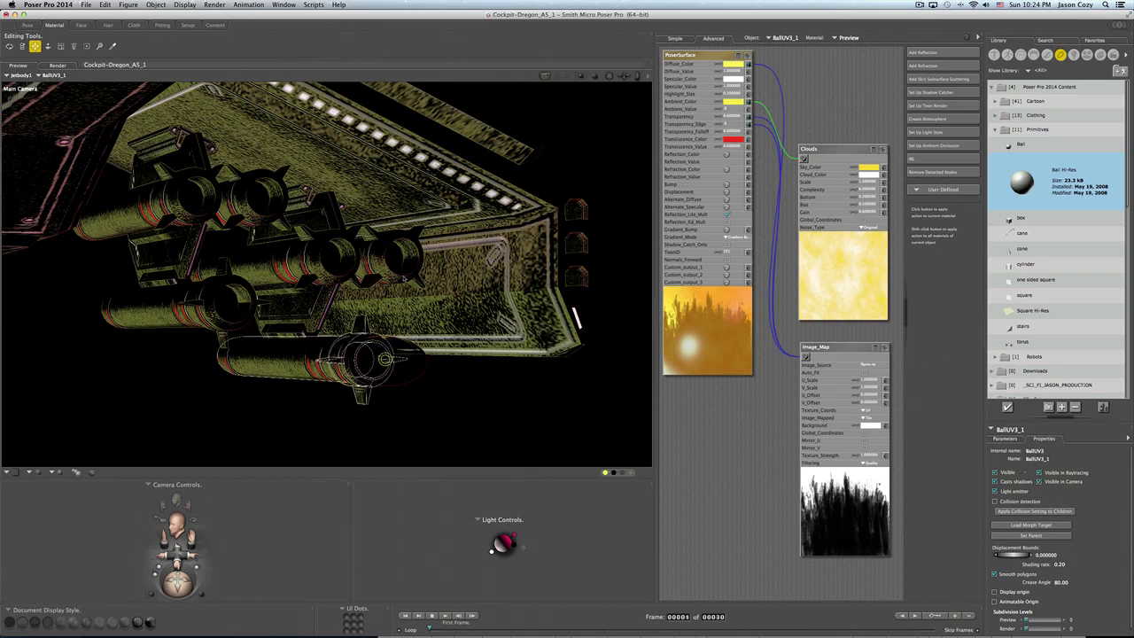
{"action": "left_click", "coordinate": [283, 6]}
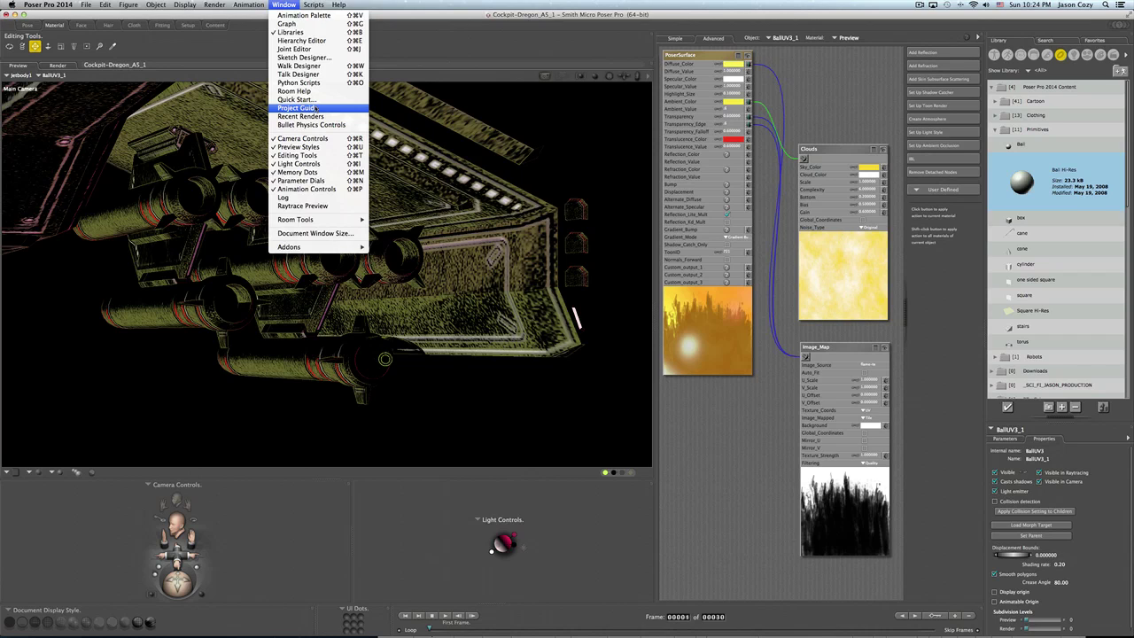
{"action": "key", "text": "Escape"}
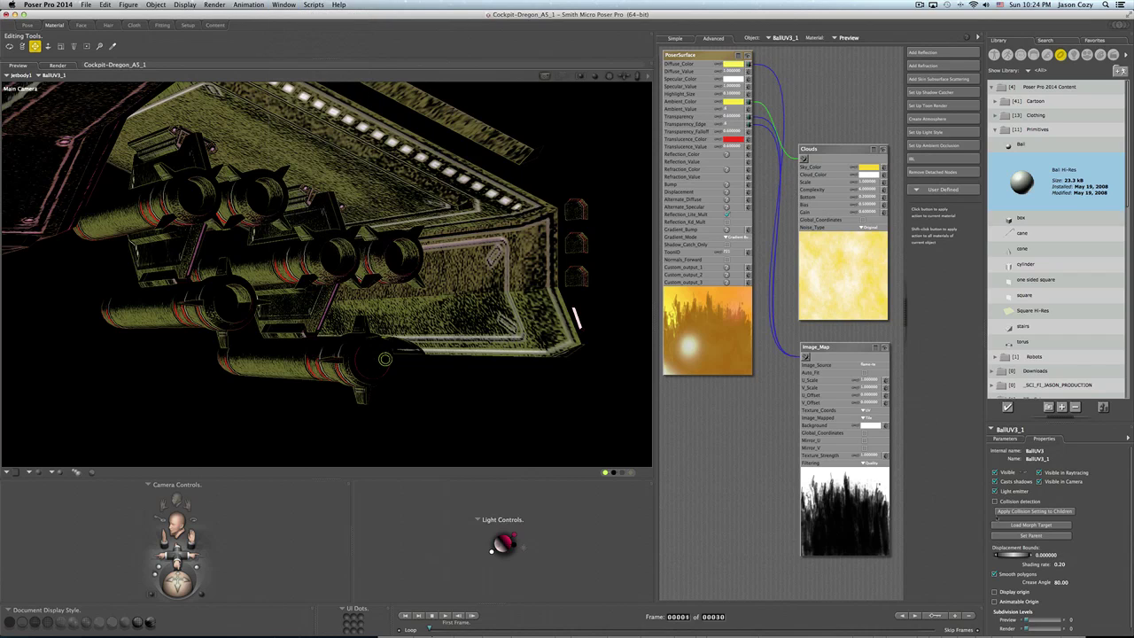
{"action": "left_click", "coordinate": [1005, 437]}
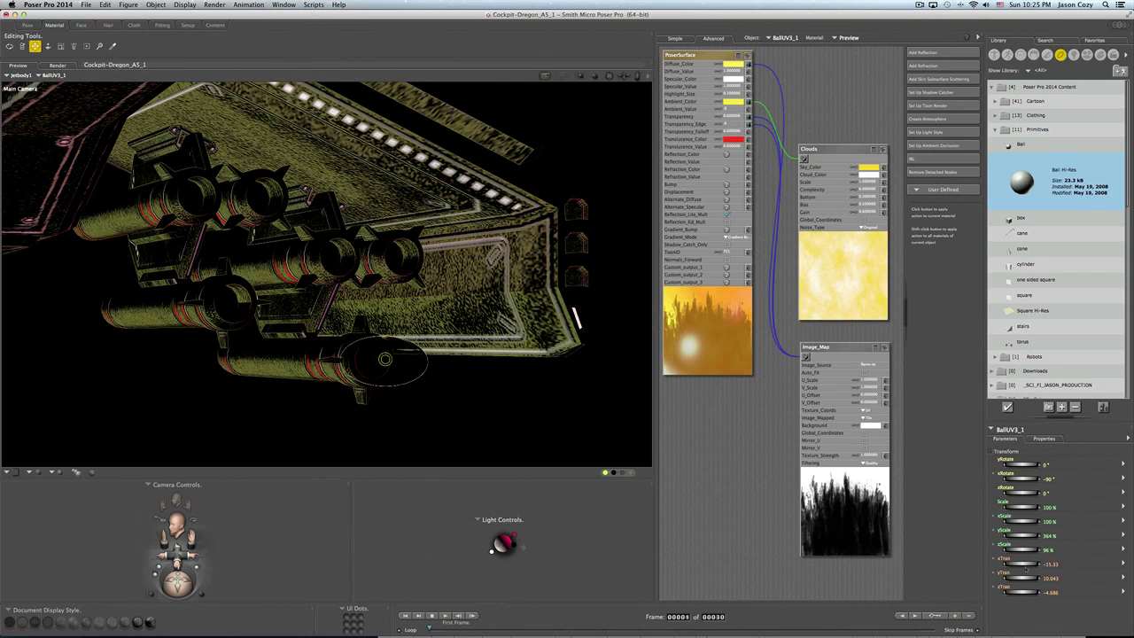
- Try rotating the ball to 543° on xRotate and 465° on yRotate, undoing each rotation
{"action": "mouse_move", "coordinate": [1028, 479]}
{"action": "left_mouse_down"}
{"action": "mouse_move", "coordinate": [1053, 478]}
{"action": "mouse_move", "coordinate": [1035, 483]}
{"action": "left_mouse_up"}
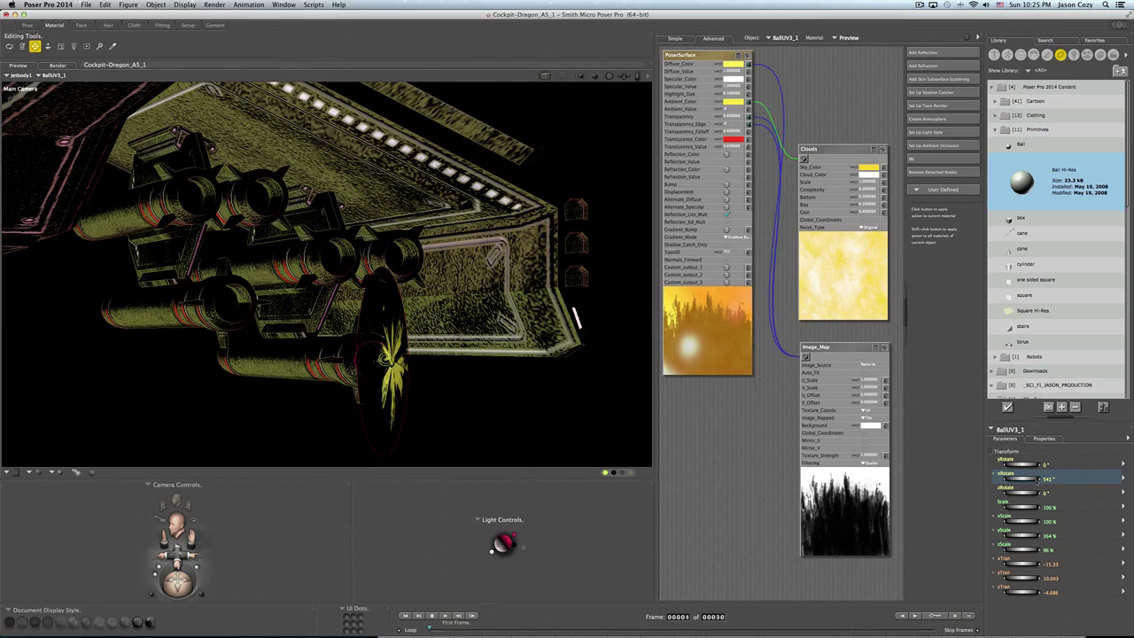
{"action": "key", "text": "super+z"}
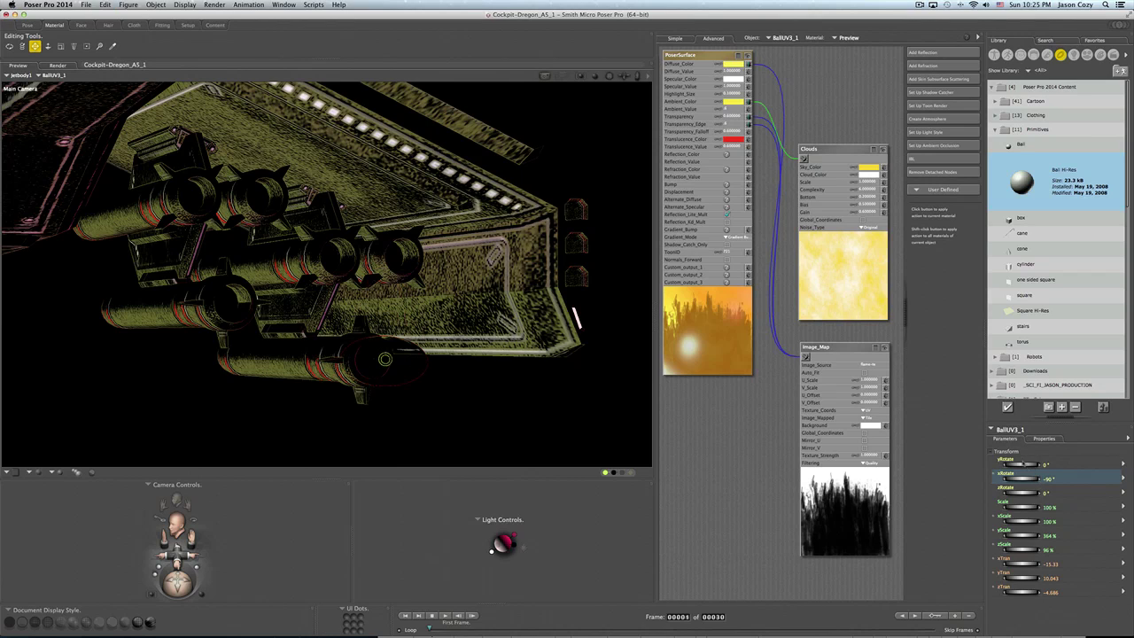
{"action": "left_click_drag", "start_coordinate": [1021, 464], "coordinate": [1028, 468]}
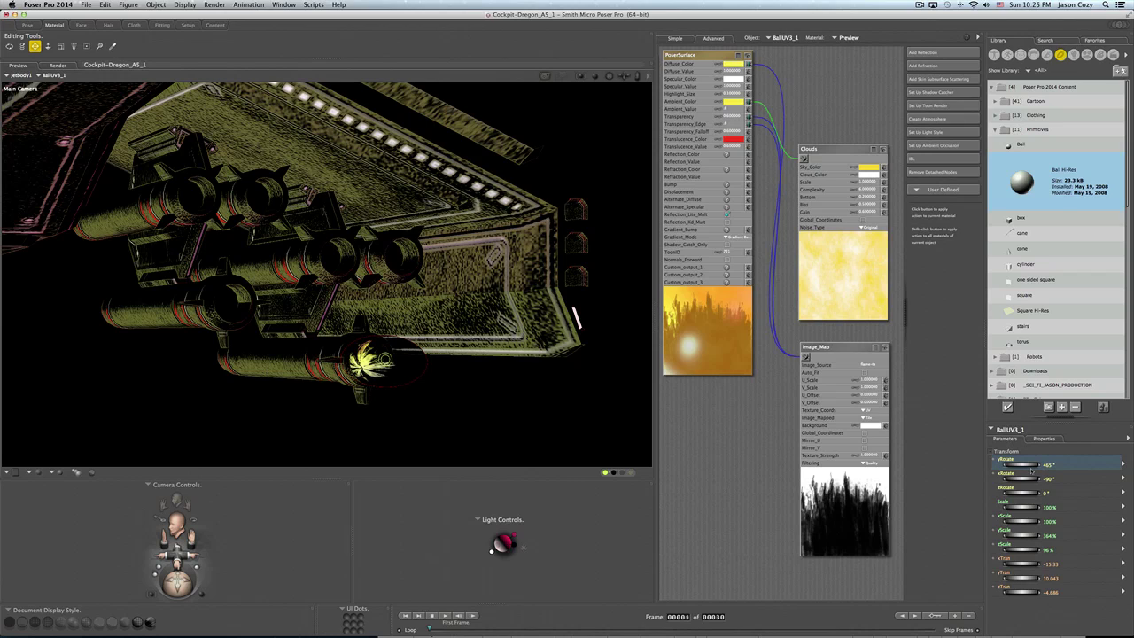
{"action": "key", "text": "super+z"}
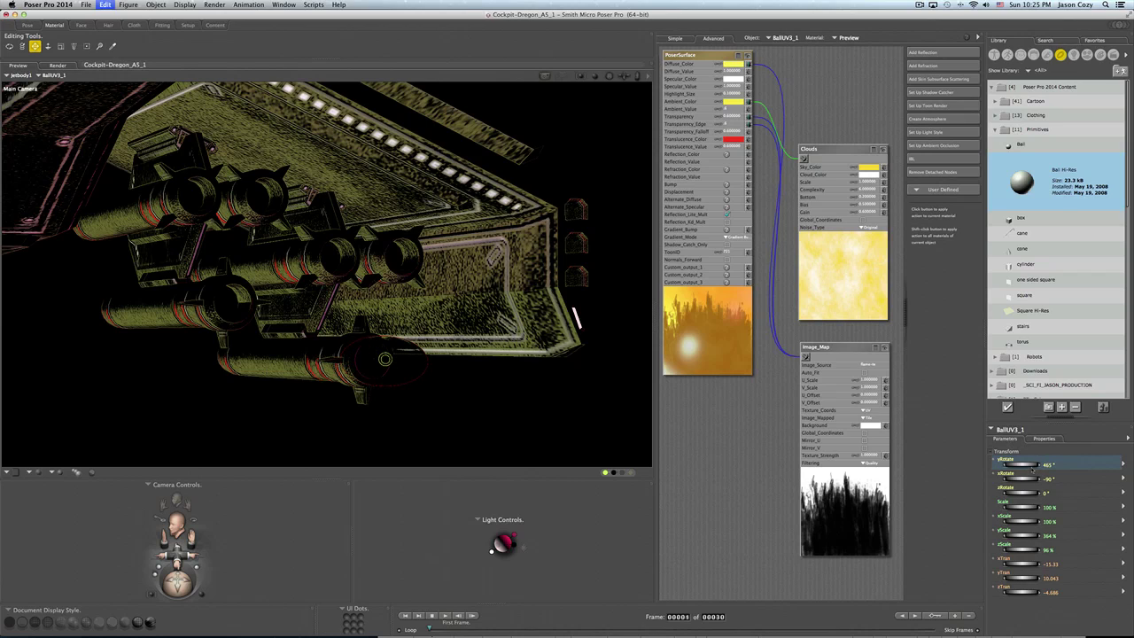
{"action": "left_click_drag", "start_coordinate": [1022, 465], "coordinate": [1031, 468]}
{"action": "key", "text": "super+z"}
{"action": "left_click", "coordinate": [1024, 494]}
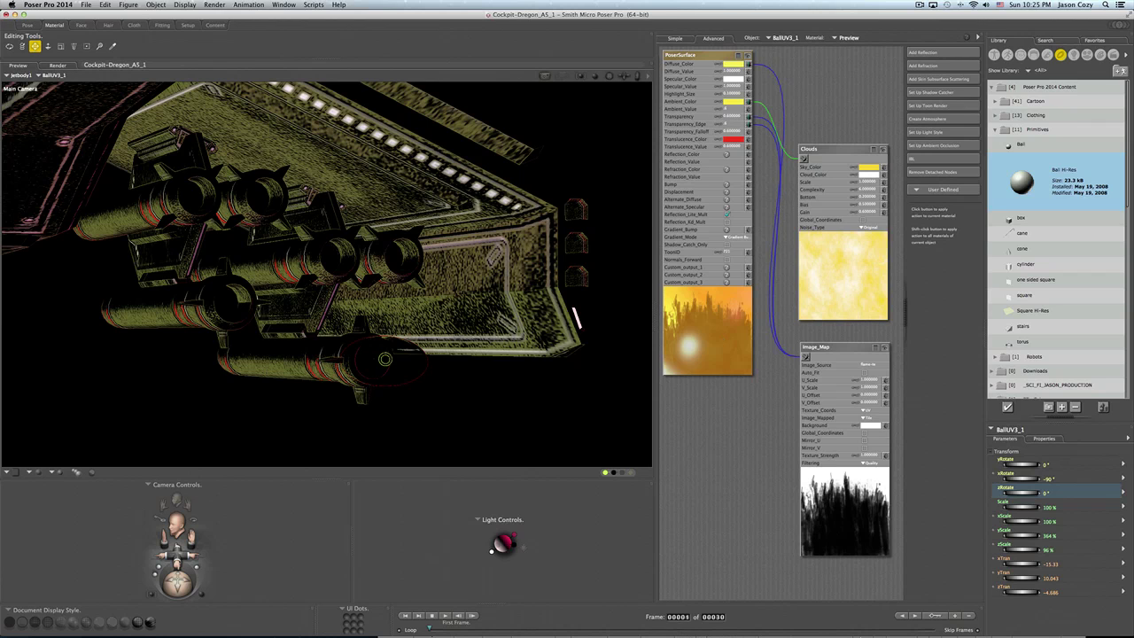
- Switch to Photoshop and invert the colours of the flame-test.psd texture
{"action": "mouse_move", "coordinate": [863, 616]}
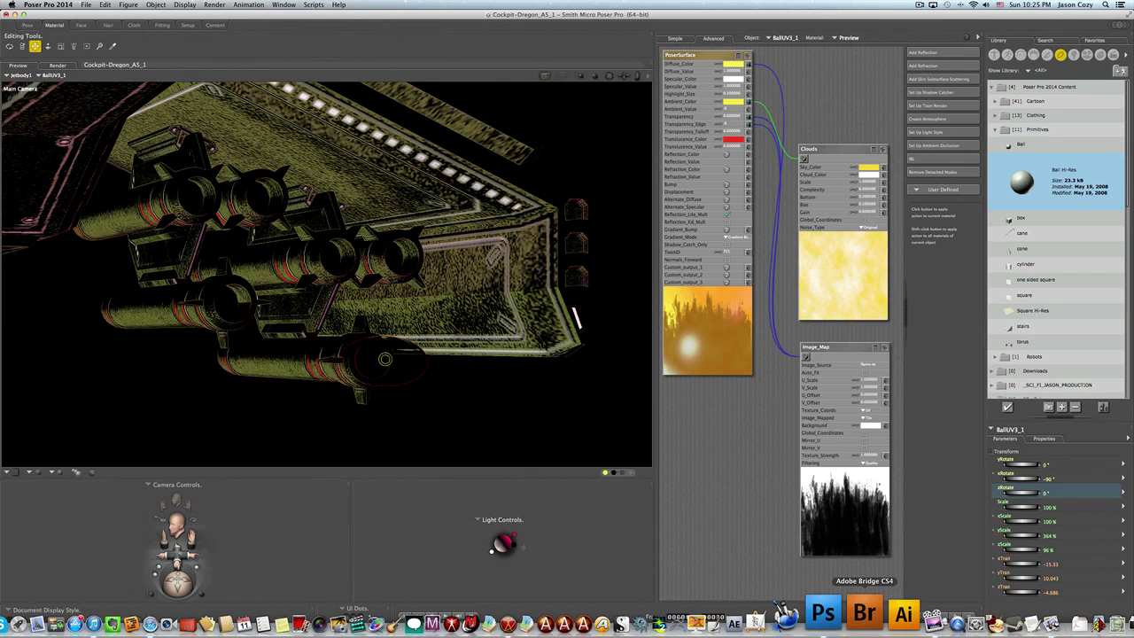
{"action": "key", "text": "super+Tab"}
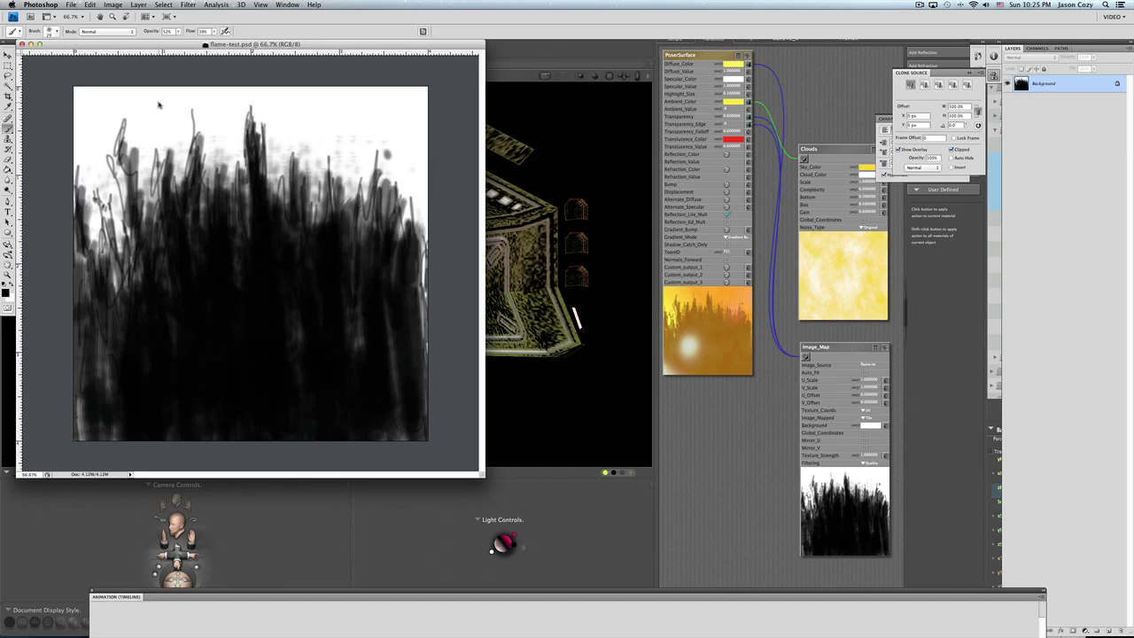
{"action": "key", "text": "super+i"}
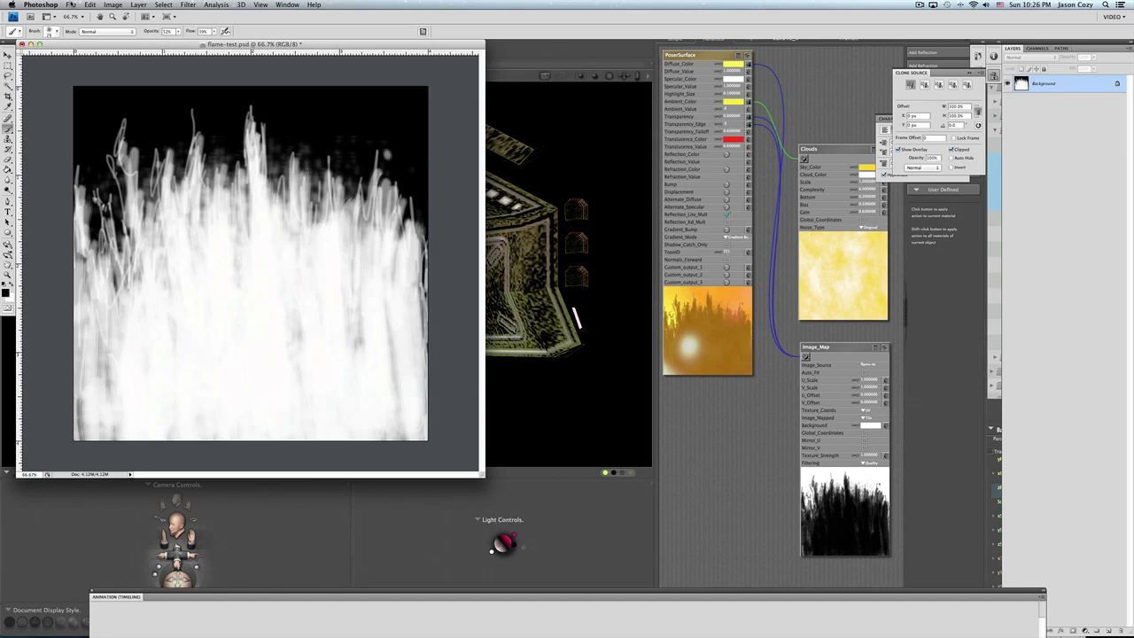
- Save the inverted flame texture as a non-interlaced PNG named flame-test-2.png in the Running Soldier folder
{"action": "key", "text": "shift+super+s"}
{"action": "left_click", "coordinate": [599, 264]}
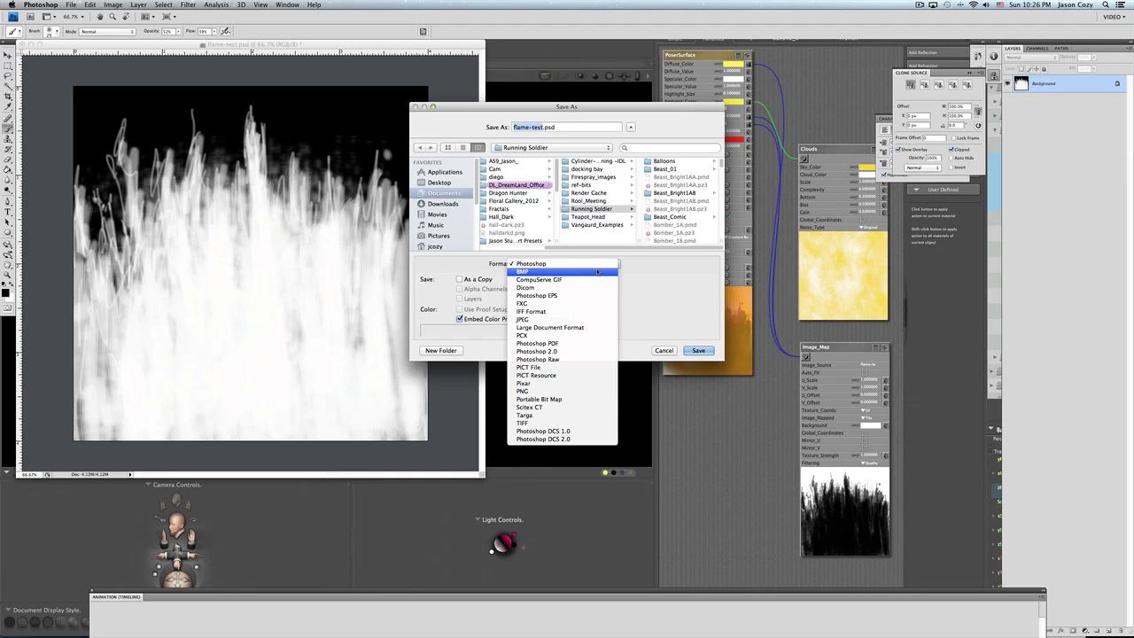
{"action": "left_click", "coordinate": [594, 391]}
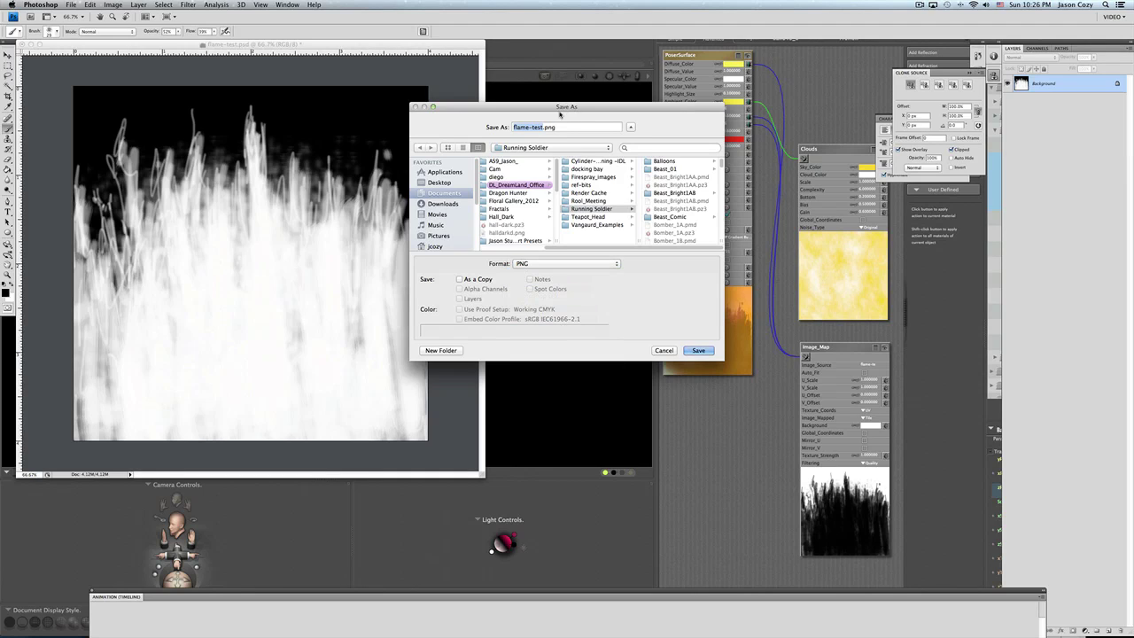
{"action": "left_click", "coordinate": [546, 127]}
{"action": "type", "text": "-2"}
{"action": "left_click", "coordinate": [699, 351]}
{"action": "left_click", "coordinate": [587, 218]}
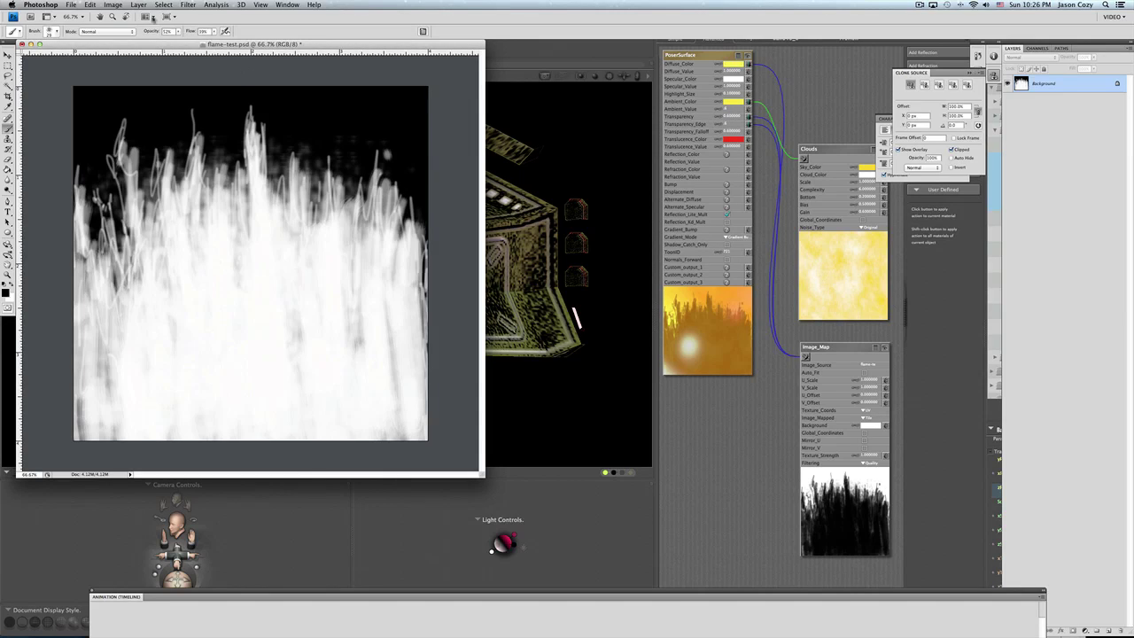
- Rotate the inverted flame image 90° clockwise
{"action": "left_click", "coordinate": [116, 5]}
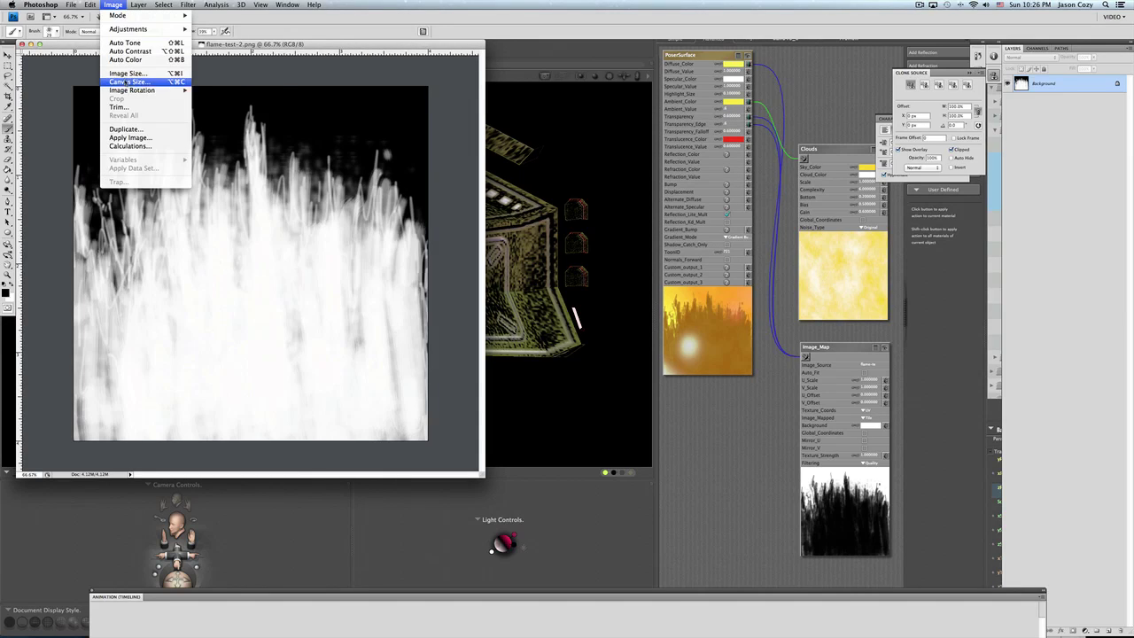
{"action": "mouse_move", "coordinate": [168, 90]}
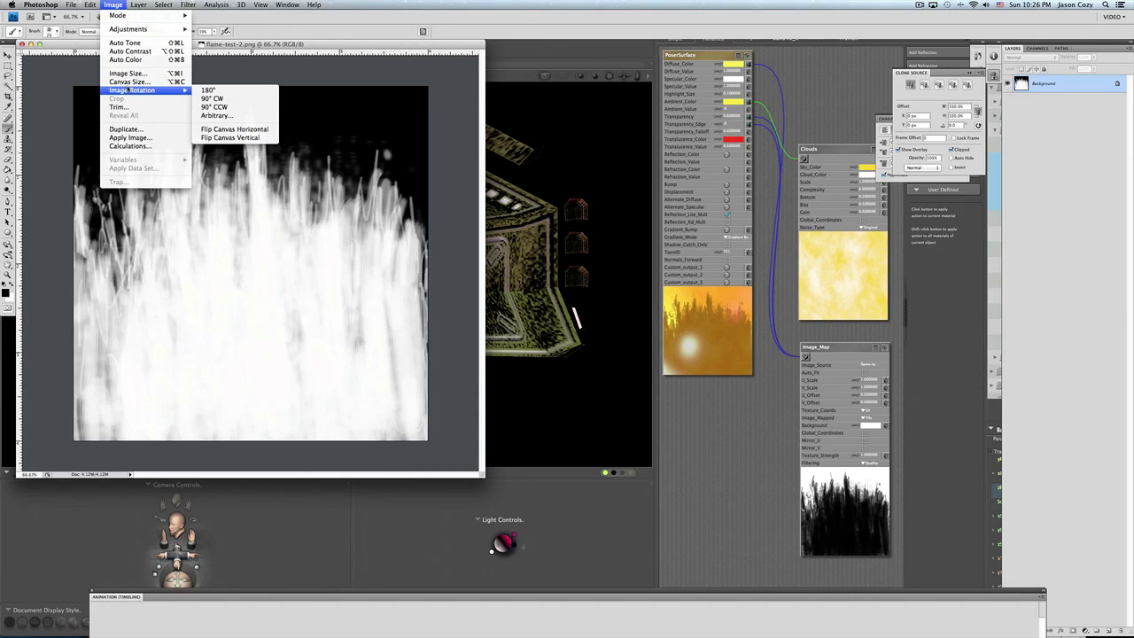
{"action": "left_click", "coordinate": [232, 98]}
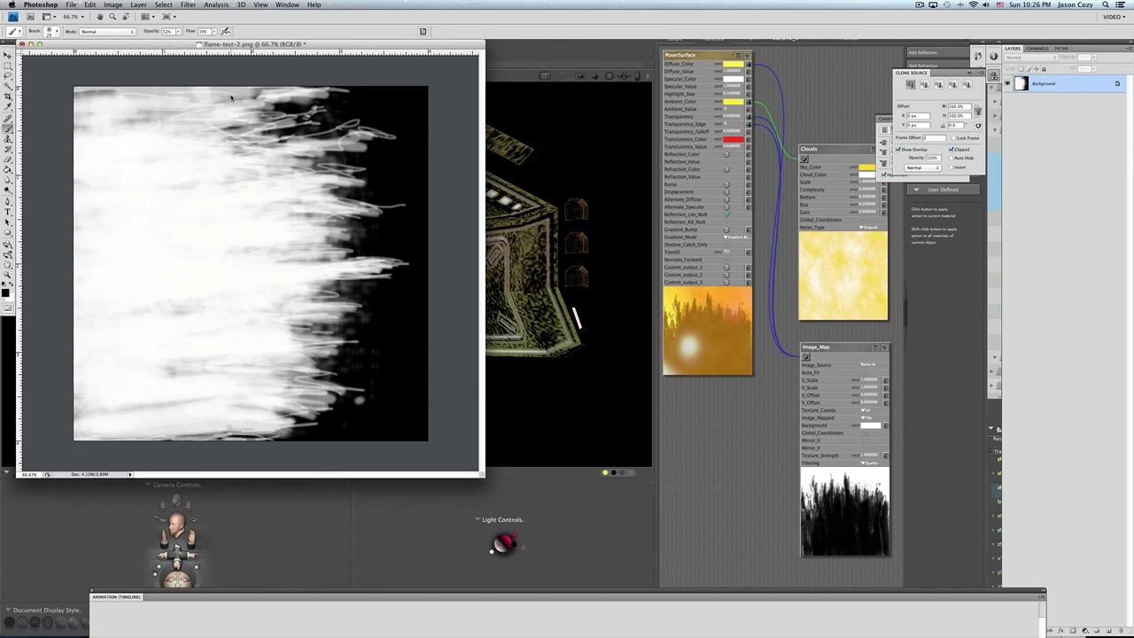
- Save the rotated flame texture as a non-interlaced PNG named flame-test-3-90cw.png in the Running Soldier folder
{"action": "key", "text": "super+shift+s"}
{"action": "left_click", "coordinate": [533, 264]}
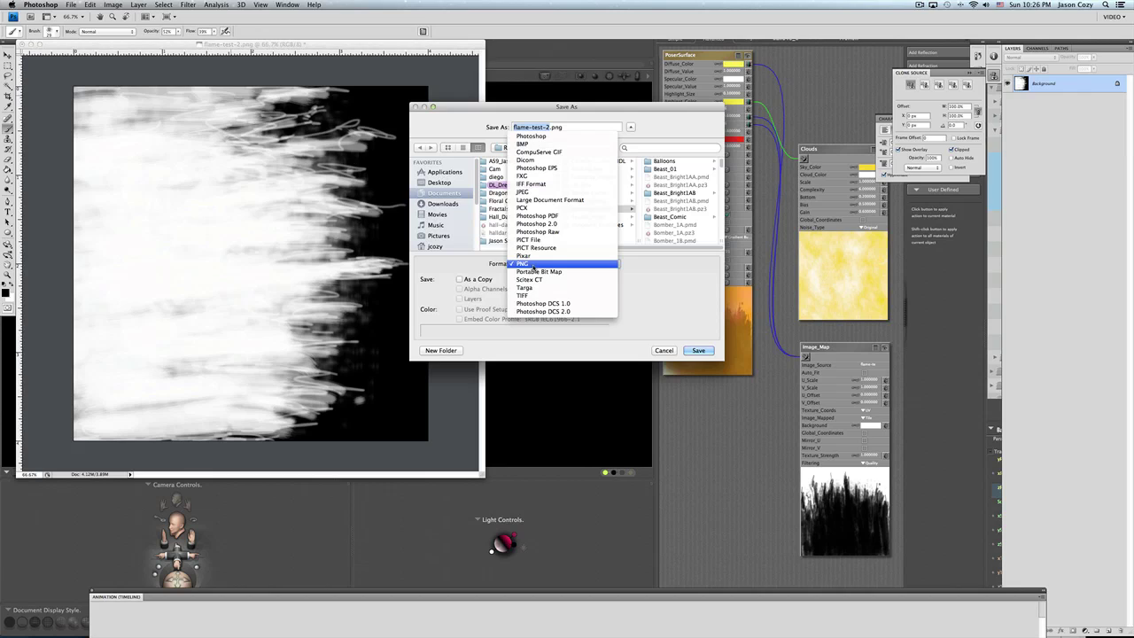
{"action": "left_click", "coordinate": [532, 265]}
{"action": "left_click", "coordinate": [548, 128]}
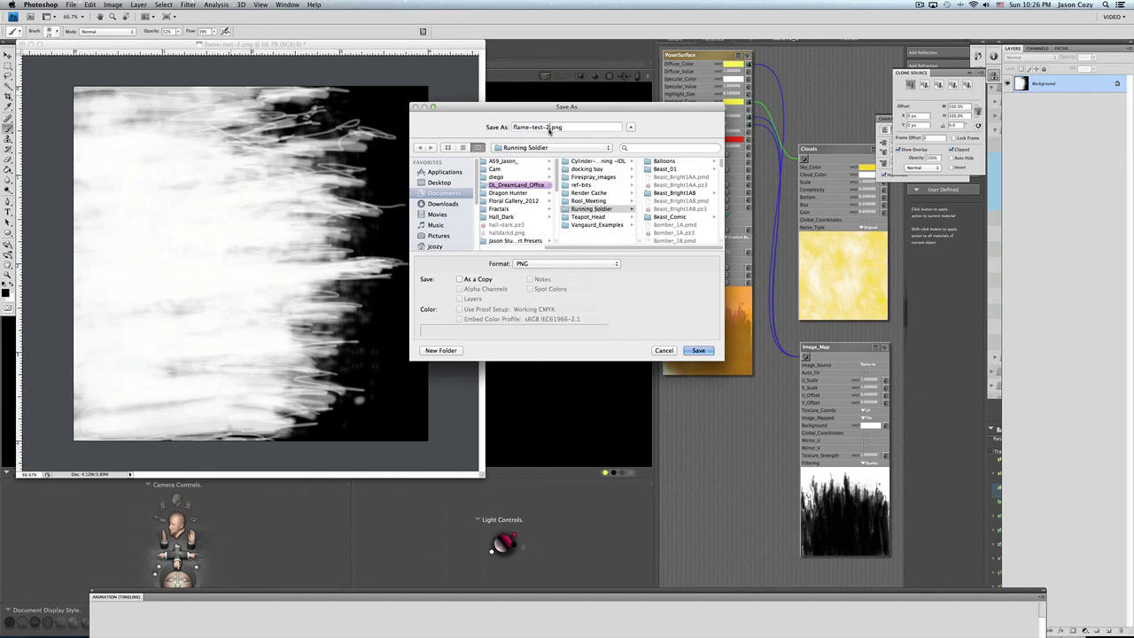
{"action": "key", "text": "BackSpace"}
{"action": "type", "text": "3-"}
{"action": "key", "text": "Return"}
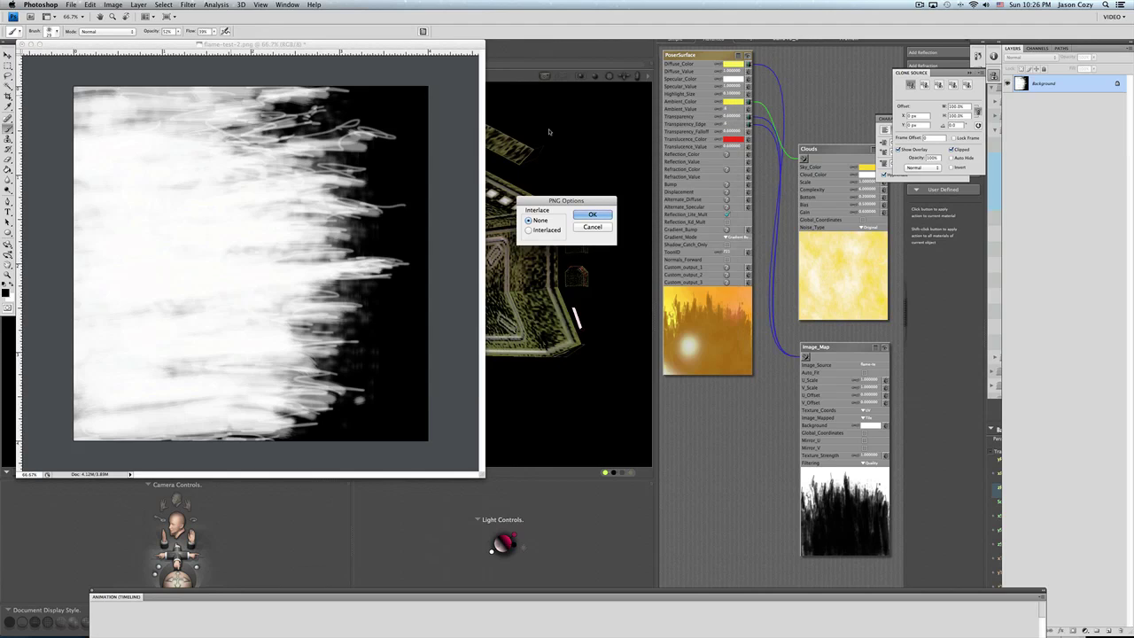
{"action": "key", "text": "Return"}
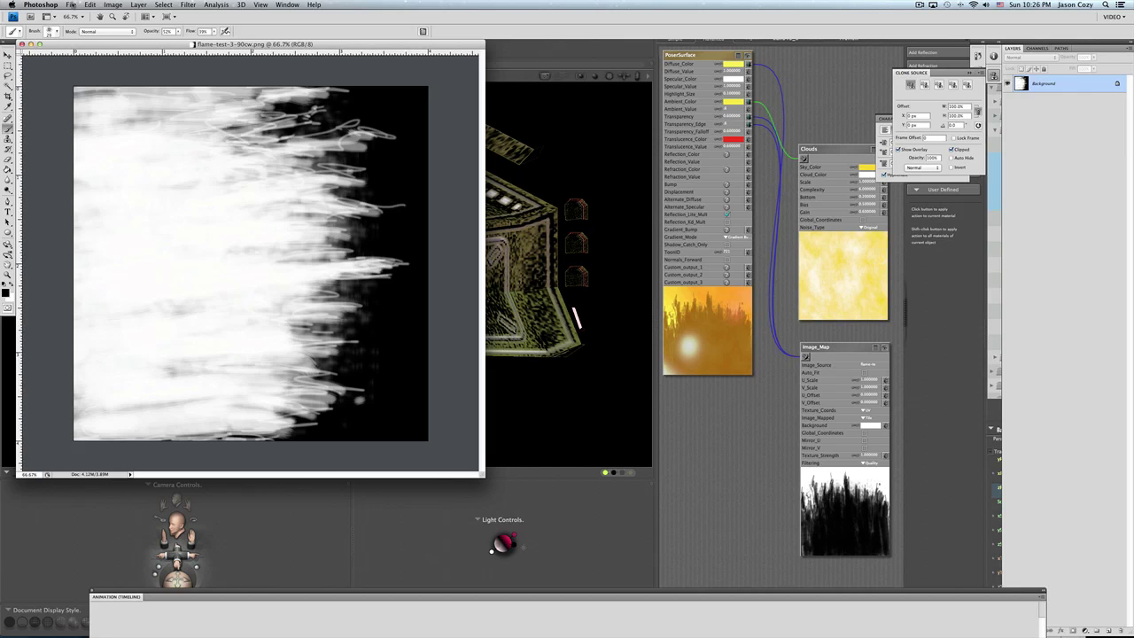
- Rotate the flame image another 90° clockwise so the flames point downward
{"action": "left_click", "coordinate": [113, 4]}
{"action": "mouse_move", "coordinate": [136, 91]}
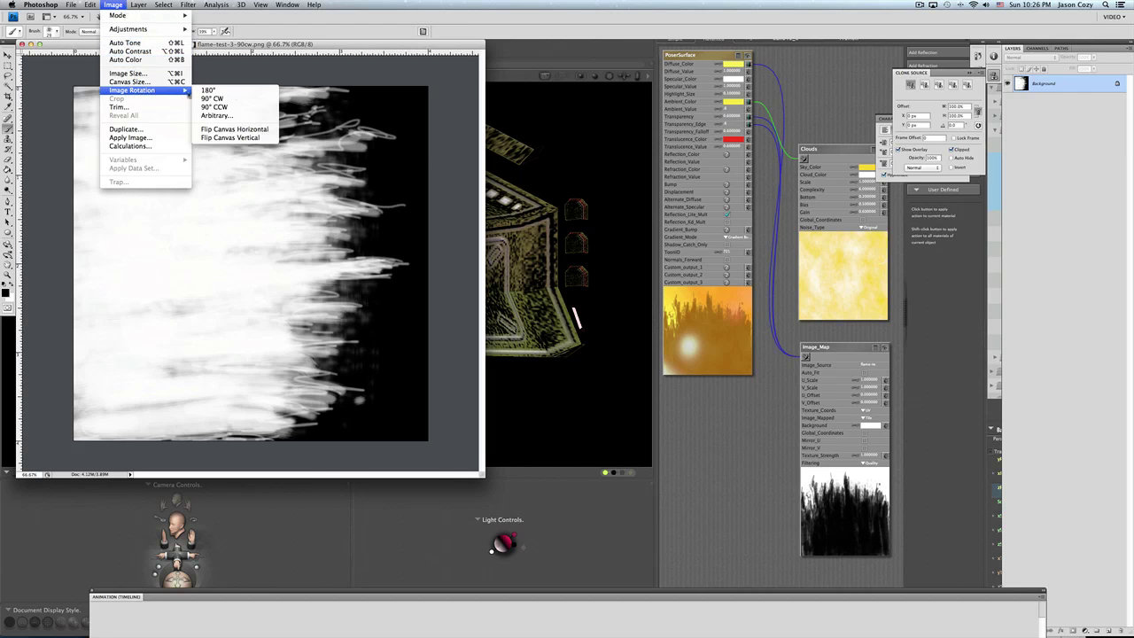
{"action": "left_click", "coordinate": [239, 90]}
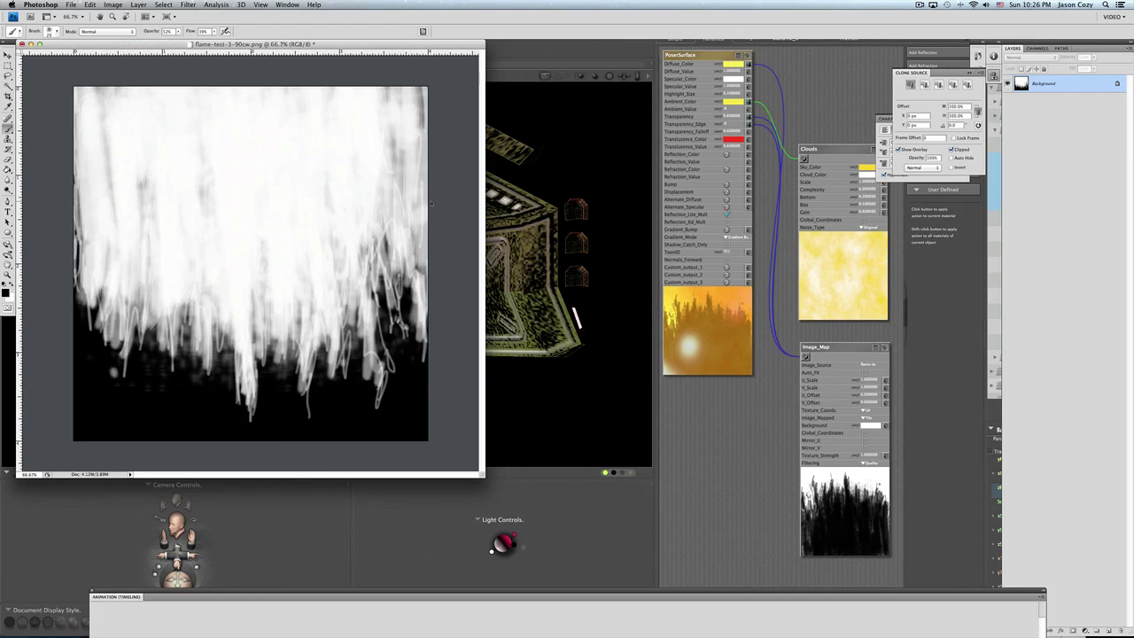
- Save the downward-pointing flame texture as a non-interlaced PNG named flame-test-3-180cw.png
{"action": "key", "text": "super+shift+s"}
{"action": "left_click", "coordinate": [557, 127]}
{"action": "key", "text": "BackSpace"}
{"action": "key", "text": "BackSpace"}
{"action": "type", "text": "180cw.png"}
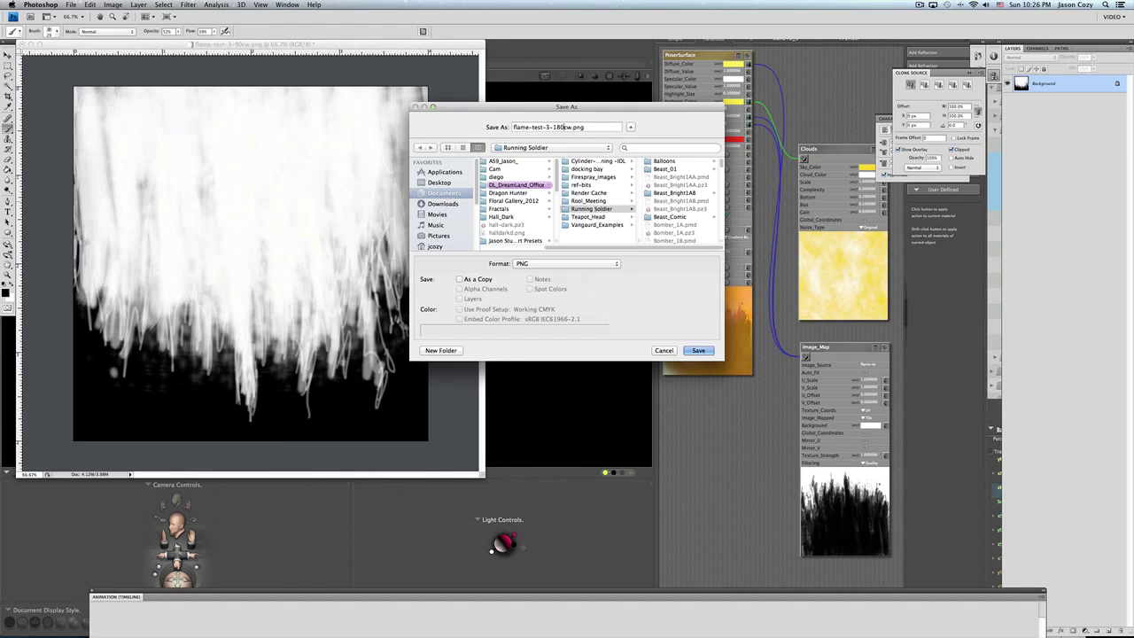
{"action": "left_click", "coordinate": [698, 350]}
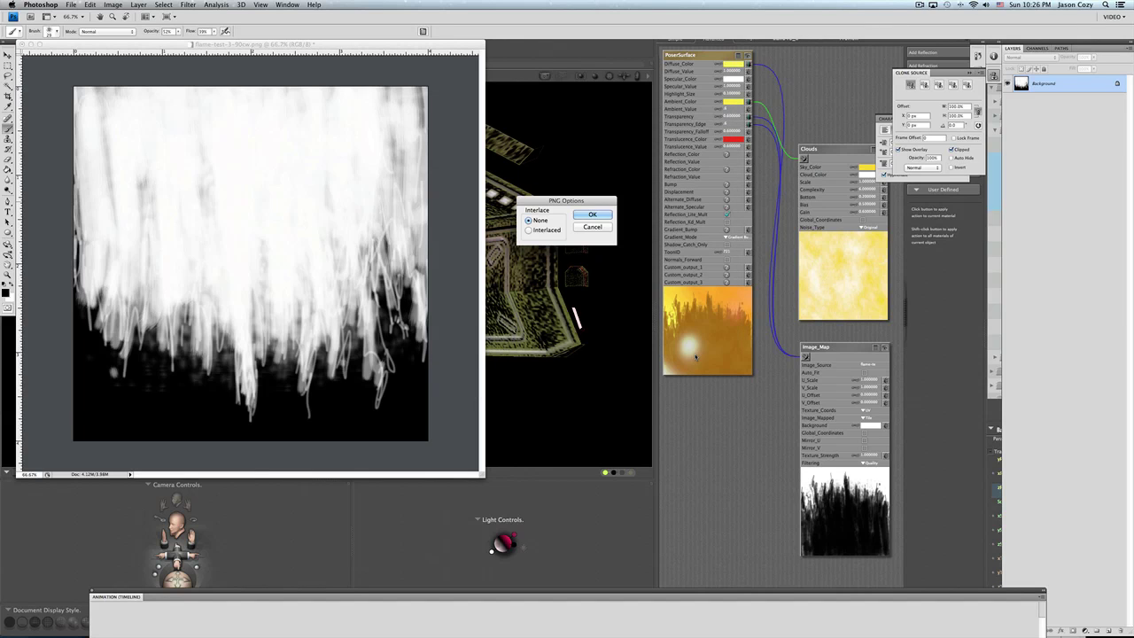
{"action": "left_click", "coordinate": [595, 216]}
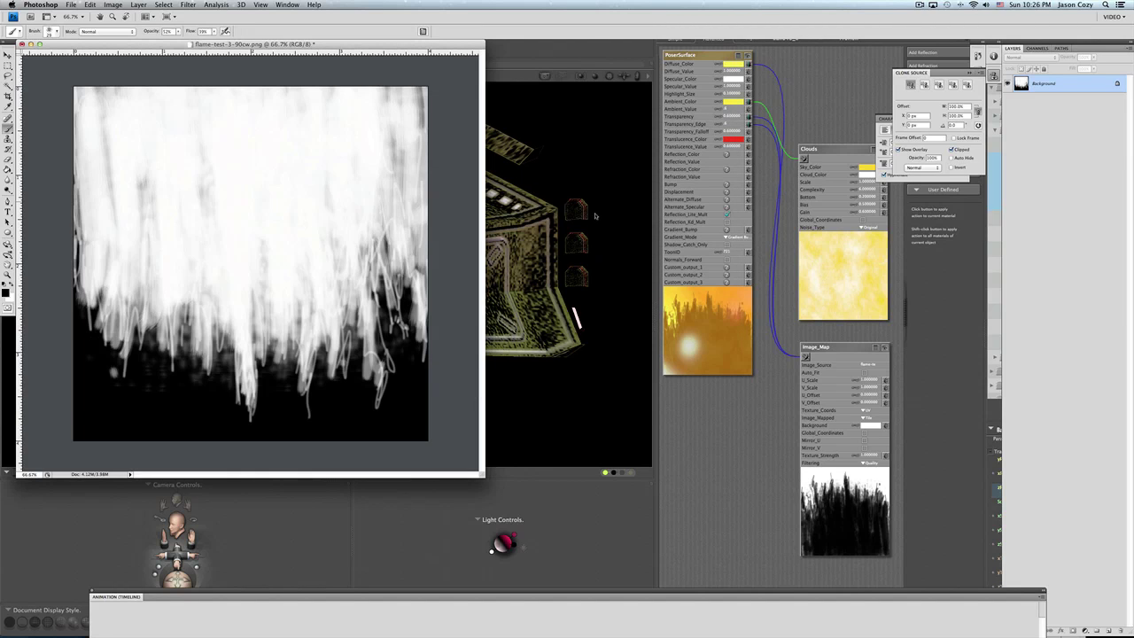
- Switch to Poser and set the Image_Source of the Image_Map node to flame-test-3-90cw.png
{"action": "left_click", "coordinate": [729, 429]}
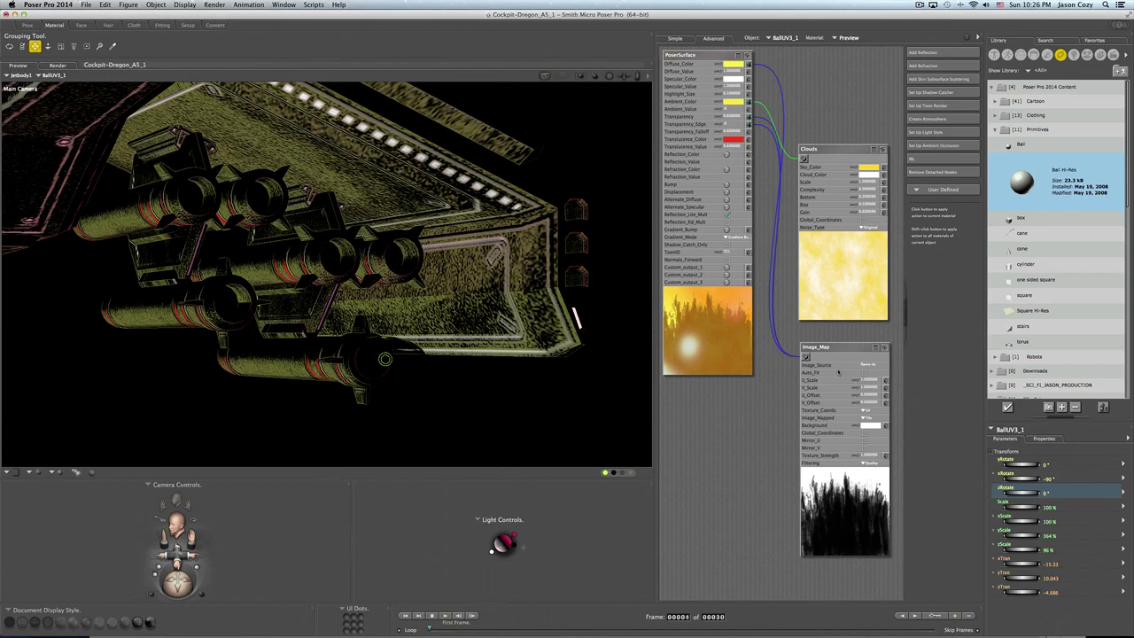
{"action": "left_click", "coordinate": [870, 364]}
{"action": "left_click", "coordinate": [873, 365]}
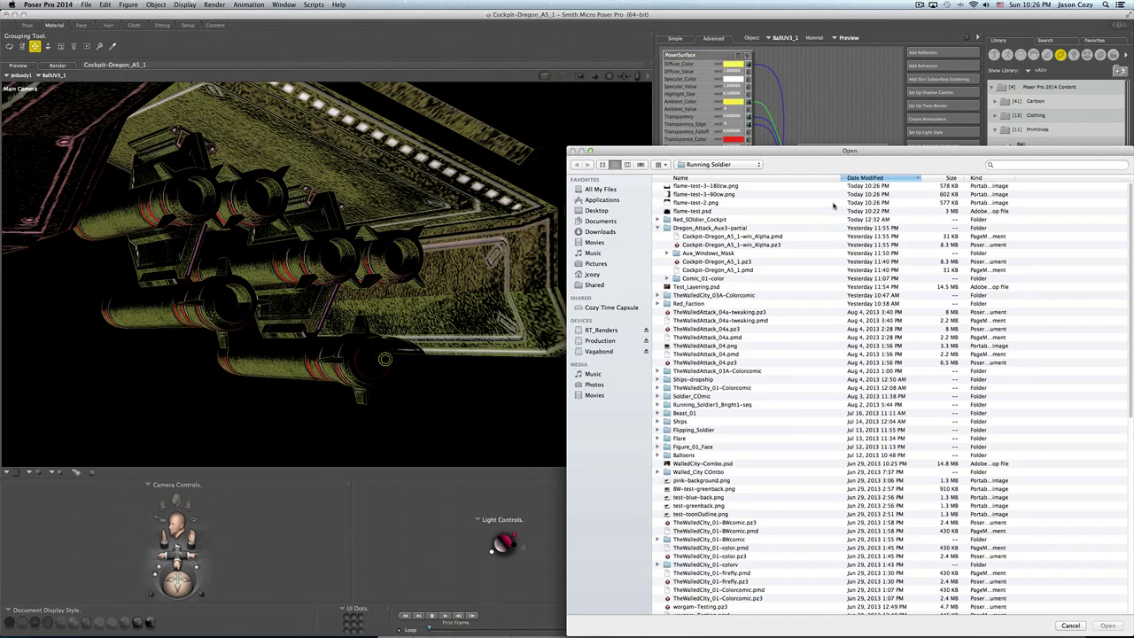
{"action": "left_click", "coordinate": [708, 194]}
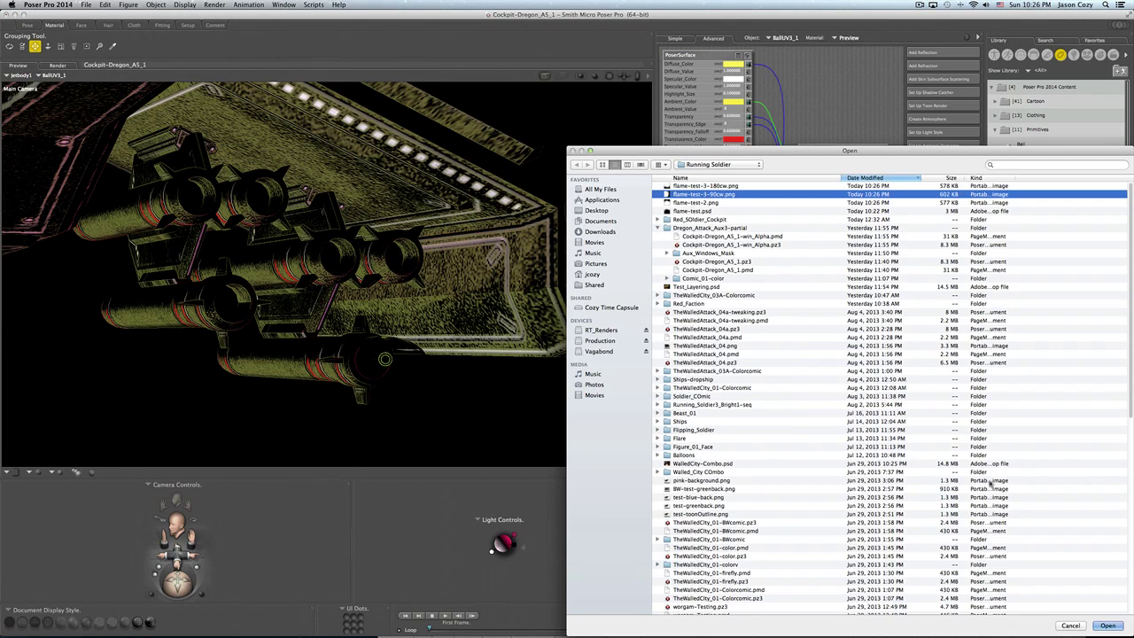
{"action": "left_click", "coordinate": [1105, 625]}
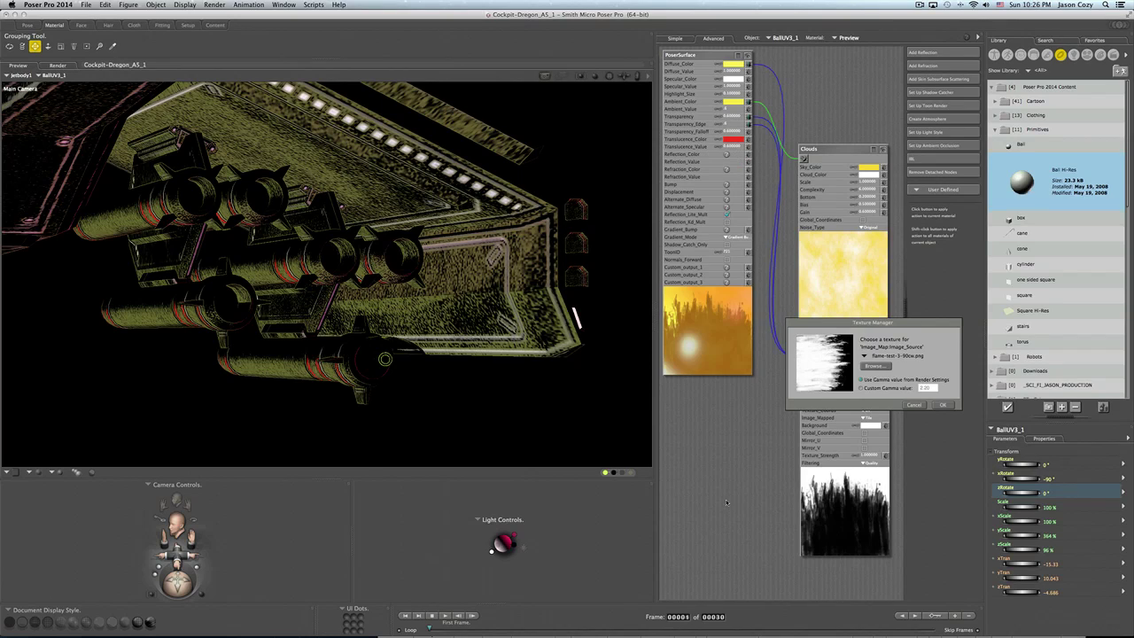
{"action": "left_click", "coordinate": [942, 405]}
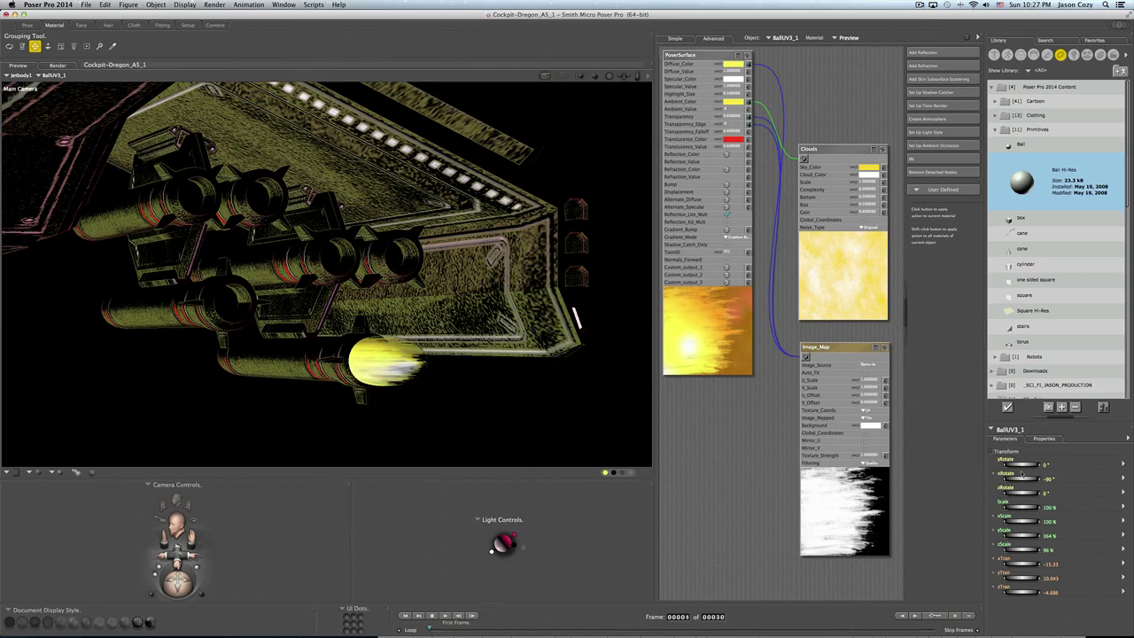
- Rotate the ball to -95° on yRotate and set its zScale to 0%
{"action": "left_click_drag", "start_coordinate": [1023, 463], "coordinate": [999, 463]}
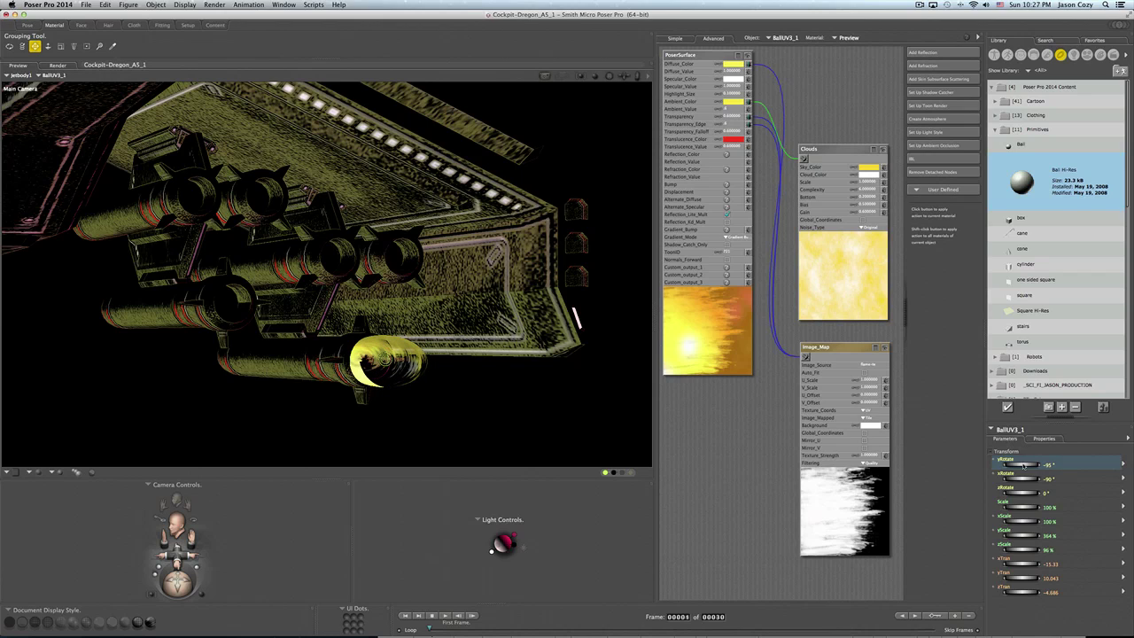
{"action": "left_click", "coordinate": [1048, 549]}
{"action": "type", "text": "0"}
{"action": "key", "text": "Return"}
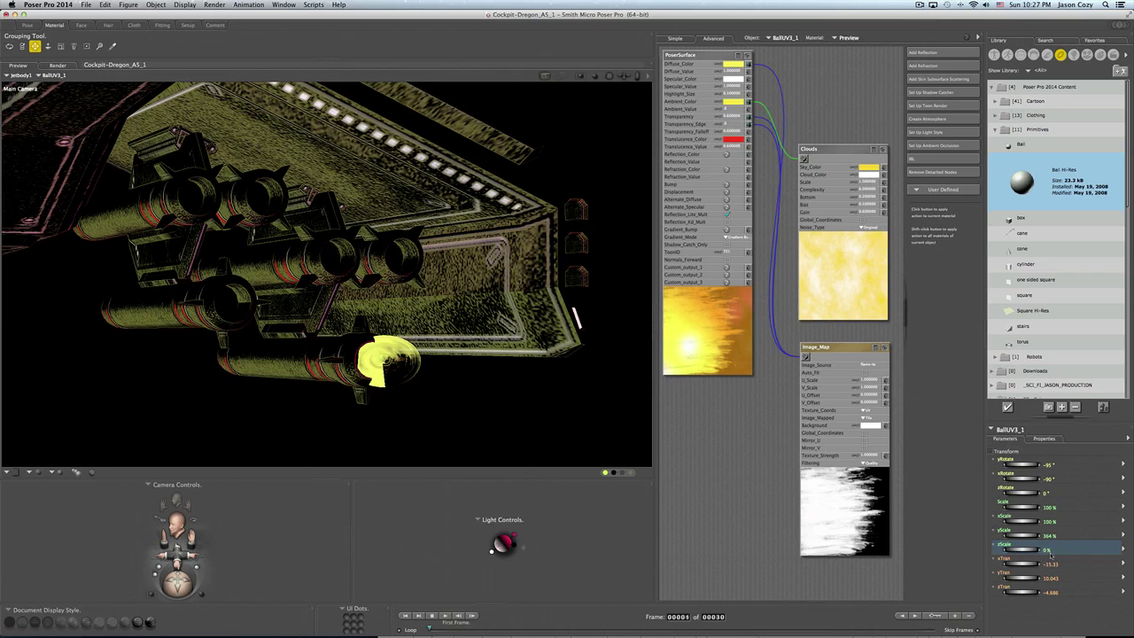
- Try a yScale of 0% on the ball, and raise it to 100%
{"action": "left_click", "coordinate": [1048, 535]}
{"action": "type", "text": "0"}
{"action": "key", "text": "Return"}
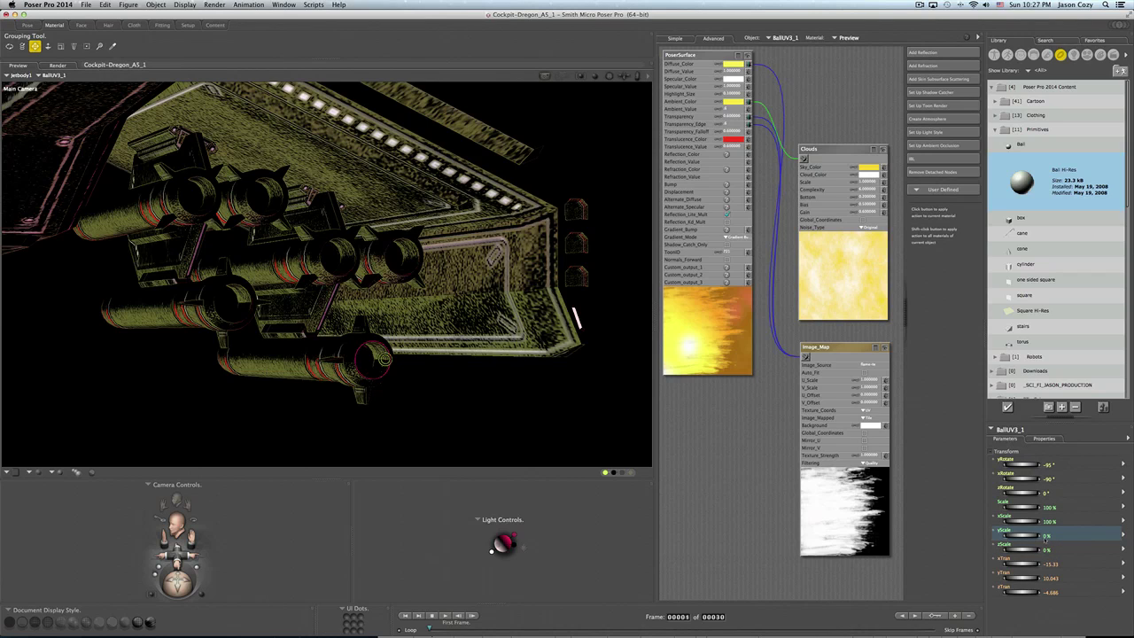
{"action": "left_click_drag", "start_coordinate": [1026, 535], "coordinate": [1047, 535]}
{"action": "left_click", "coordinate": [1045, 538]}
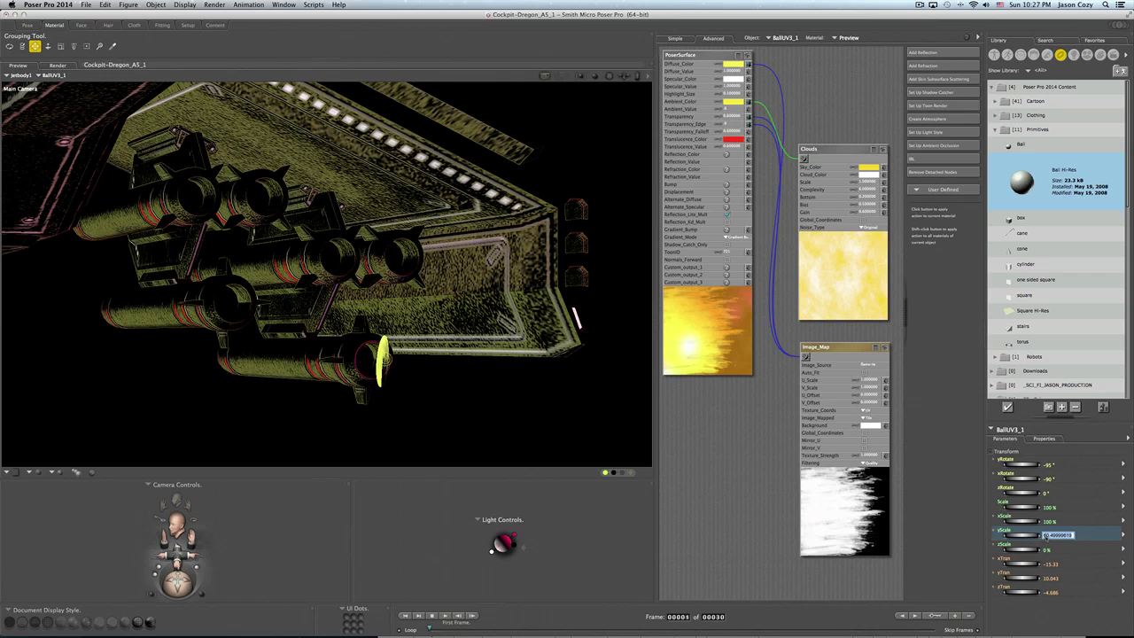
{"action": "type", "text": "100"}
{"action": "key", "text": "Return"}
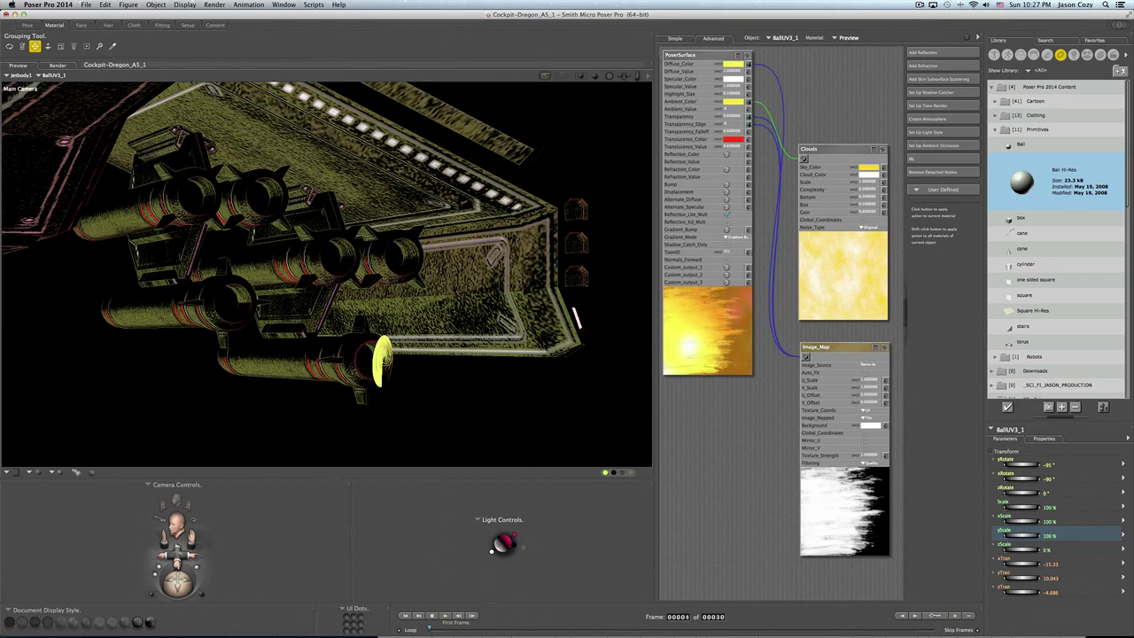
- Try a zScale of 10% on the ball, and raise it to 100%
{"action": "left_click", "coordinate": [1046, 549]}
{"action": "type", "text": "10"}
{"action": "key", "text": "Return"}
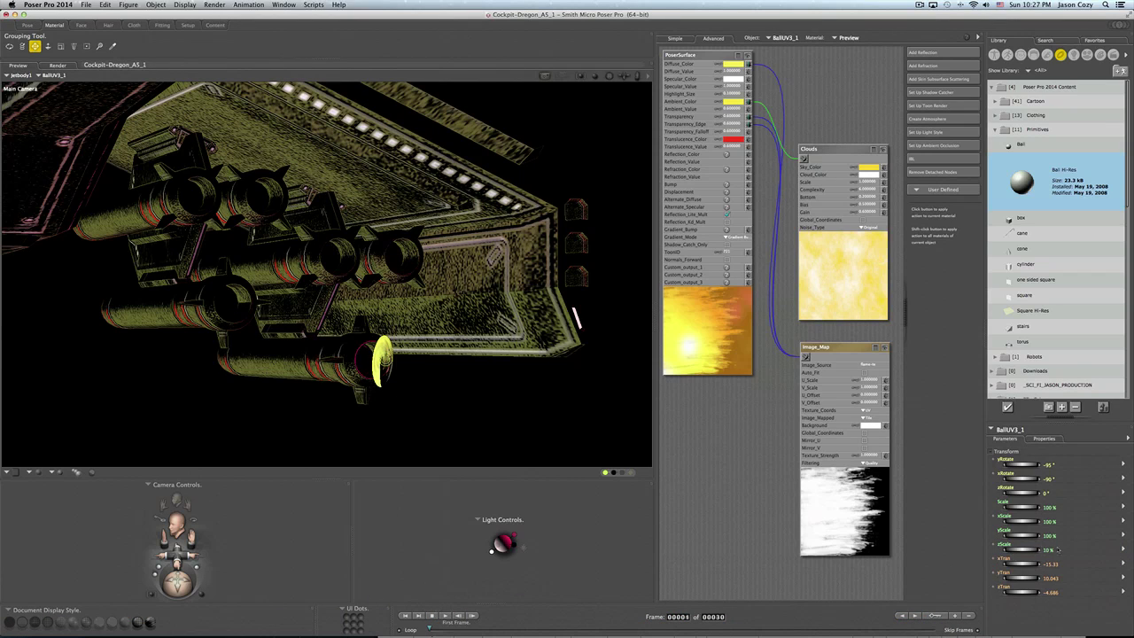
{"action": "left_click", "coordinate": [1050, 549]}
{"action": "type", "text": "100"}
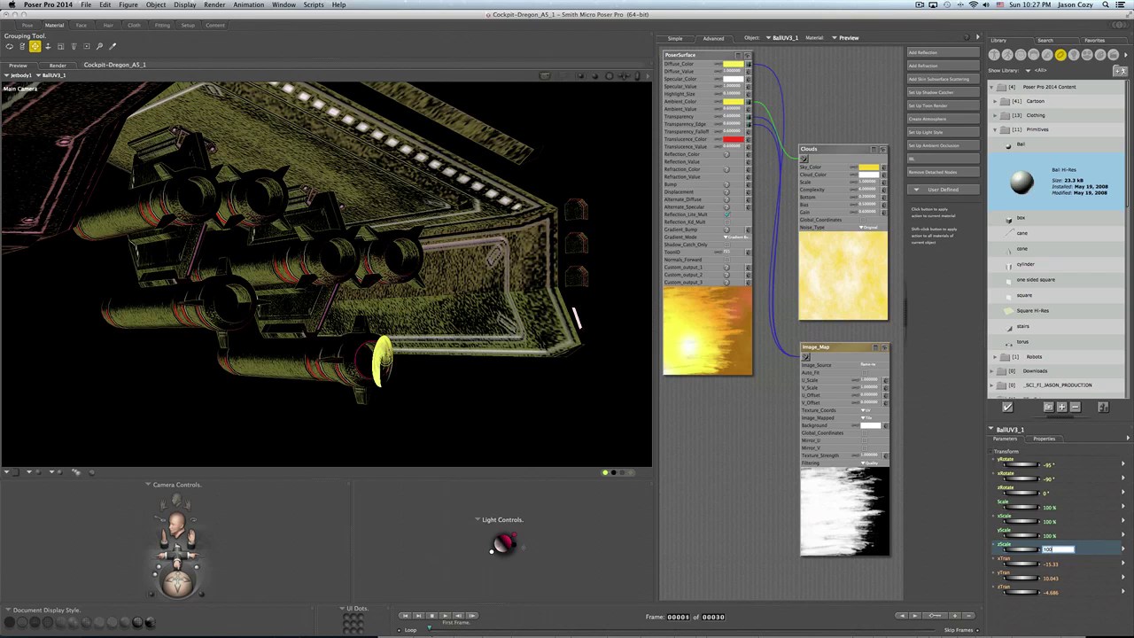
{"action": "key", "text": "Return"}
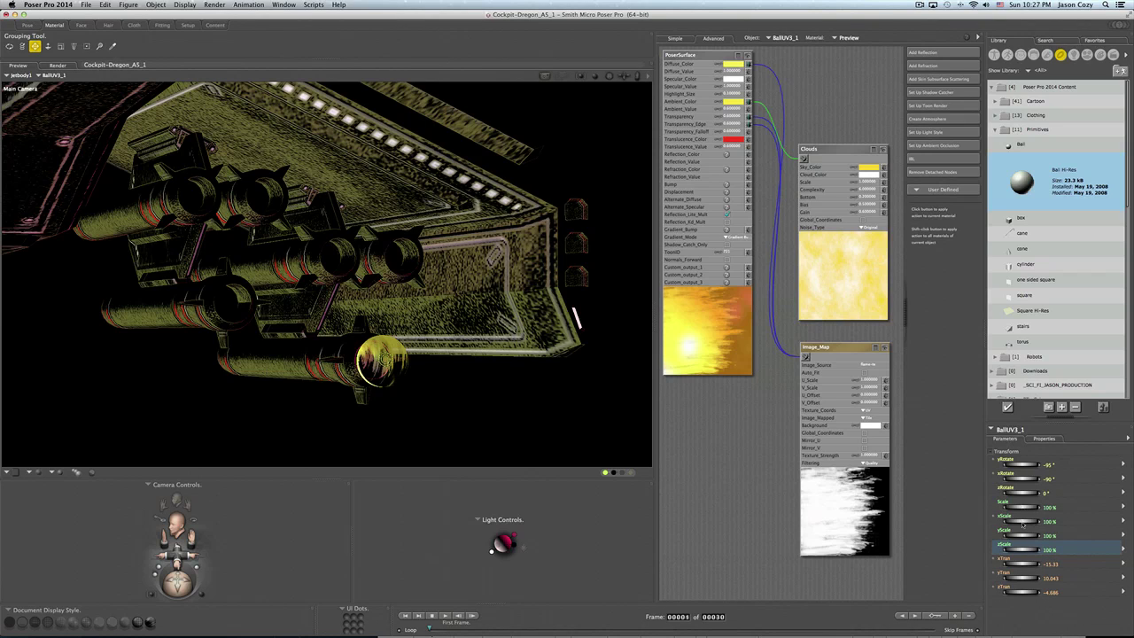
- Try rotating the ball to -89° on yRotate and -107° on xRotate, with its yScale stretched to about 119%
{"action": "mouse_move", "coordinate": [1023, 522]}
{"action": "left_mouse_down"}
{"action": "mouse_move", "coordinate": [1041, 522]}
{"action": "mouse_move", "coordinate": [1025, 522]}
{"action": "left_mouse_up"}
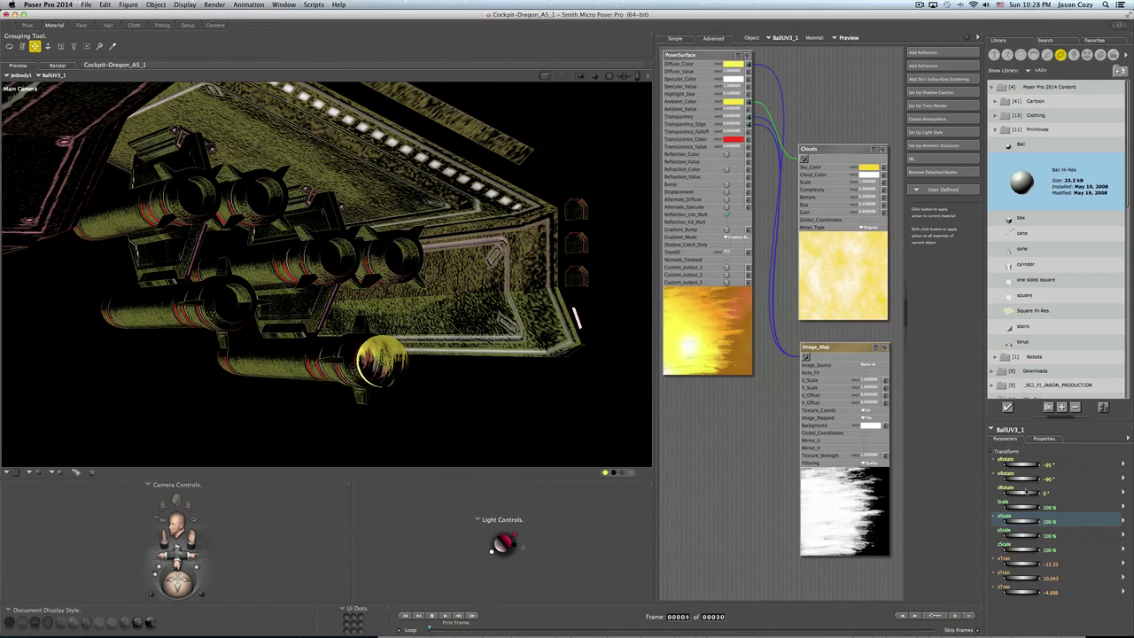
{"action": "mouse_move", "coordinate": [1025, 490]}
{"action": "left_mouse_down"}
{"action": "mouse_move", "coordinate": [1025, 464]}
{"action": "mouse_move", "coordinate": [1025, 479]}
{"action": "left_mouse_up"}
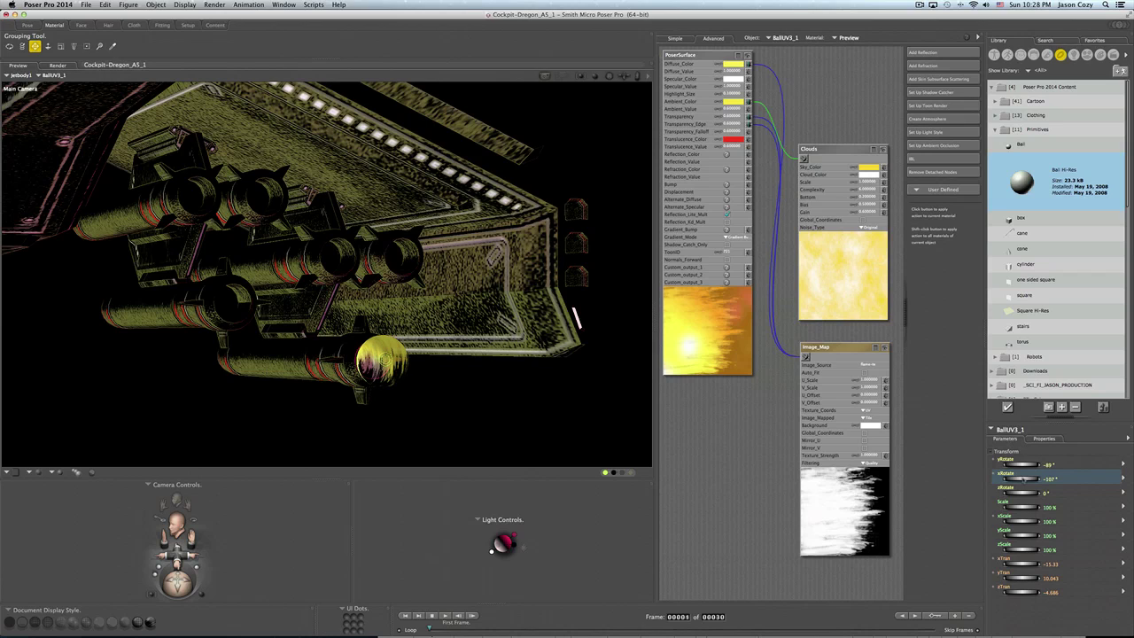
{"action": "left_click", "coordinate": [1023, 553]}
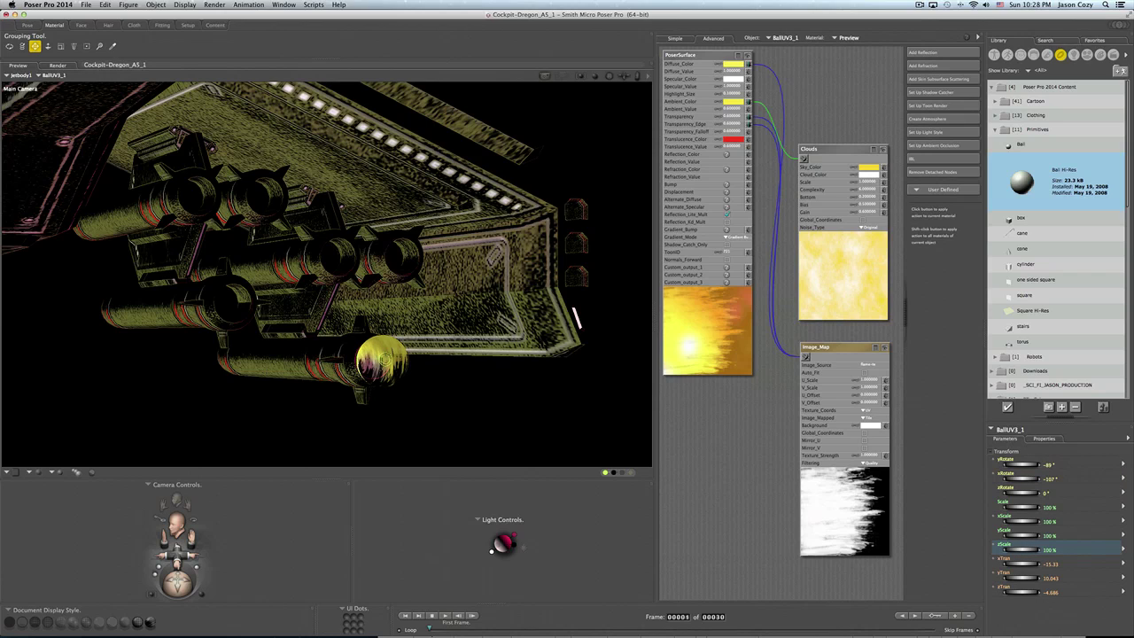
{"action": "left_click_drag", "start_coordinate": [1021, 537], "coordinate": [1045, 537]}
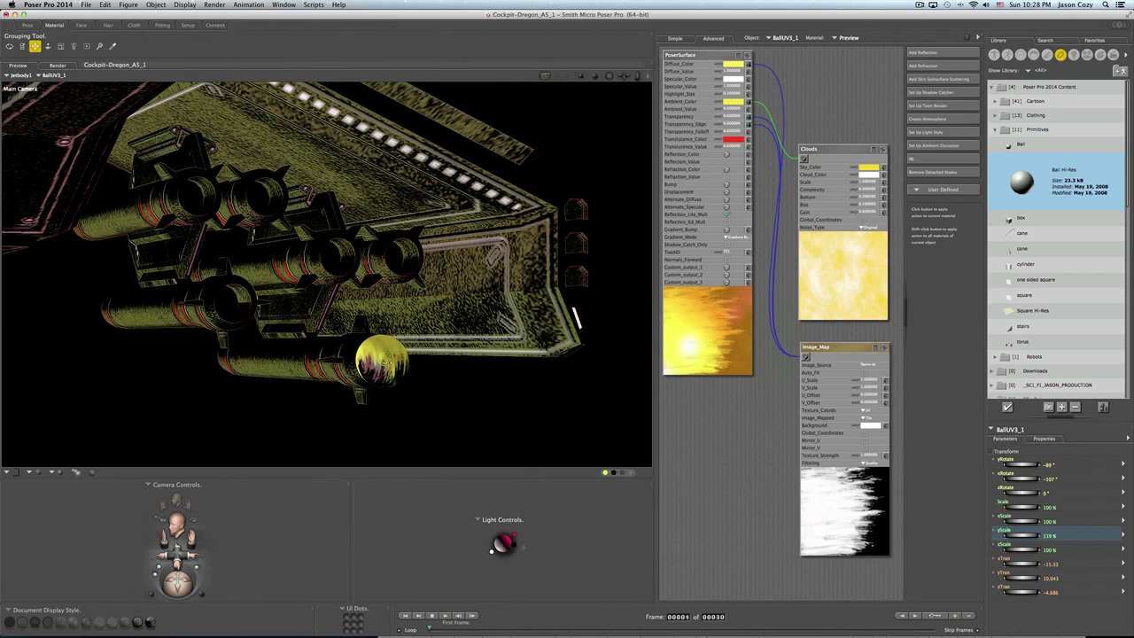
- Undo the ball's recent scale and rotation changes, back to before it was rotated to -95° on yRotate
{"action": "key", "text": "super+z"}
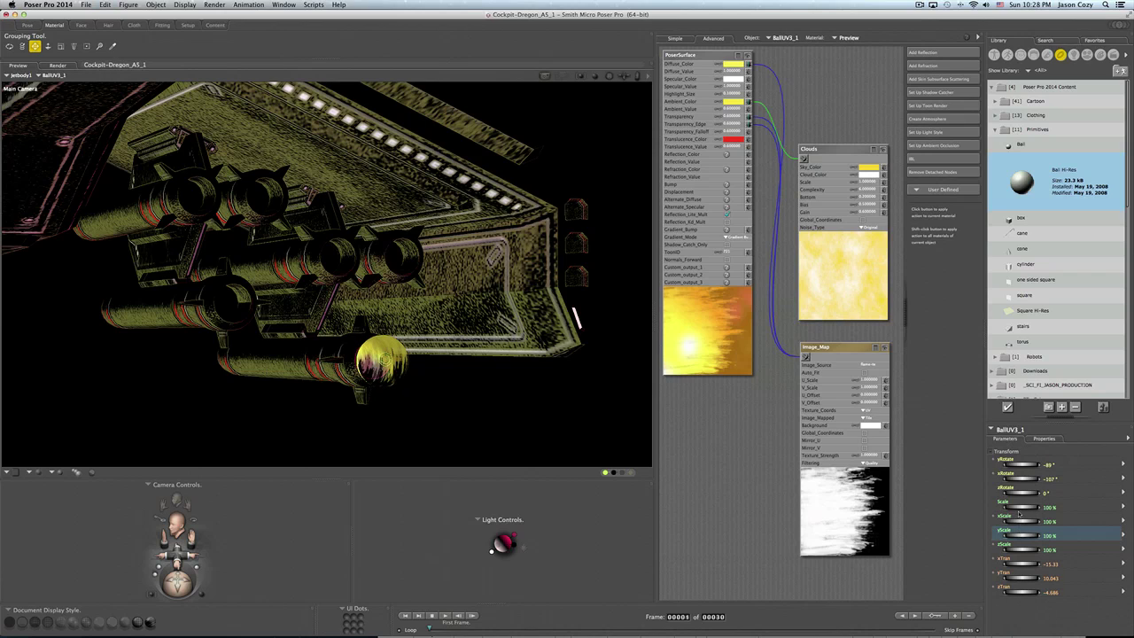
{"action": "left_click_drag", "start_coordinate": [1019, 520], "coordinate": [1021, 523]}
{"action": "key", "text": "super+z"}
{"action": "key", "text": "super+z"}
{"action": "key", "text": "super+z"}
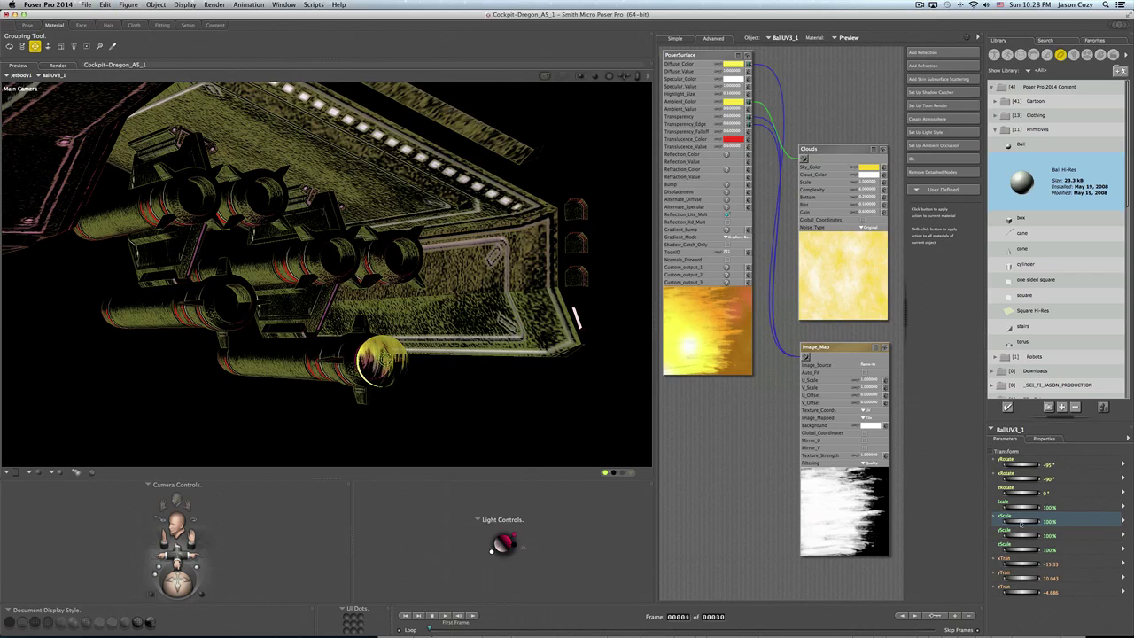
{"action": "key", "text": "super+z"}
{"action": "key", "text": "super+z"}
{"action": "key", "text": "super+z"}
{"action": "key", "text": "super+z"}
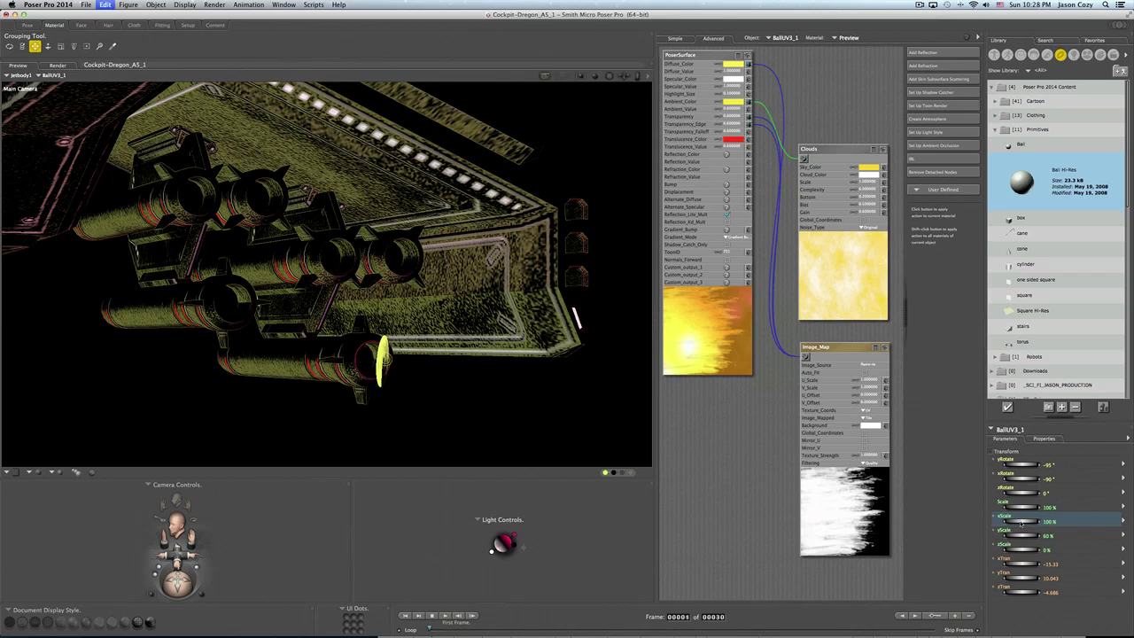
{"action": "key", "text": "super+z"}
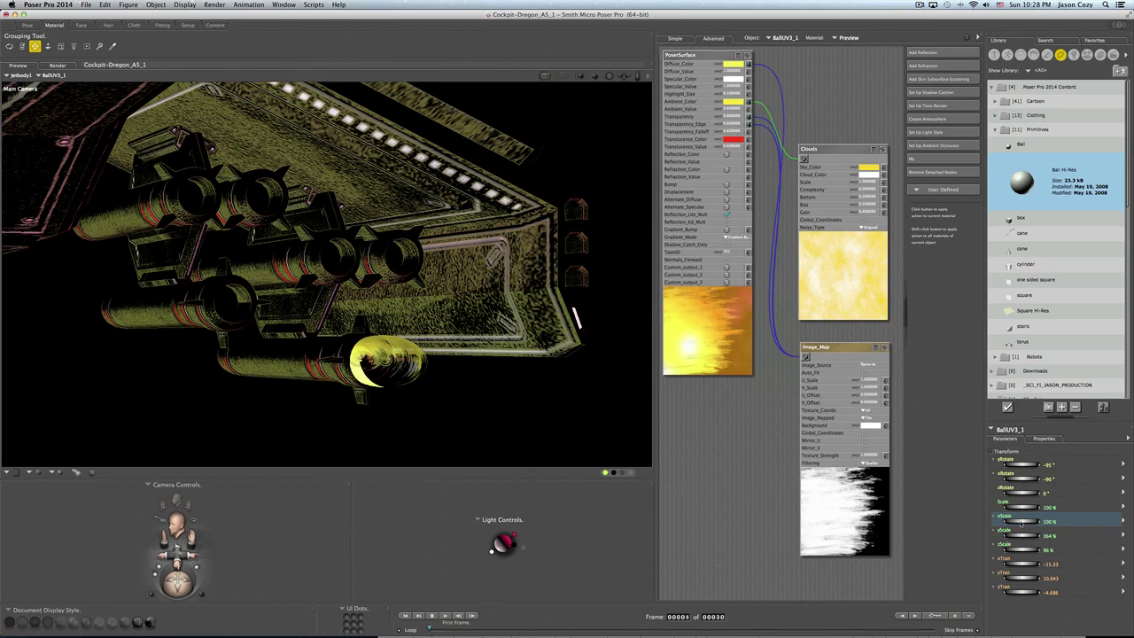
{"action": "key", "text": "super+z"}
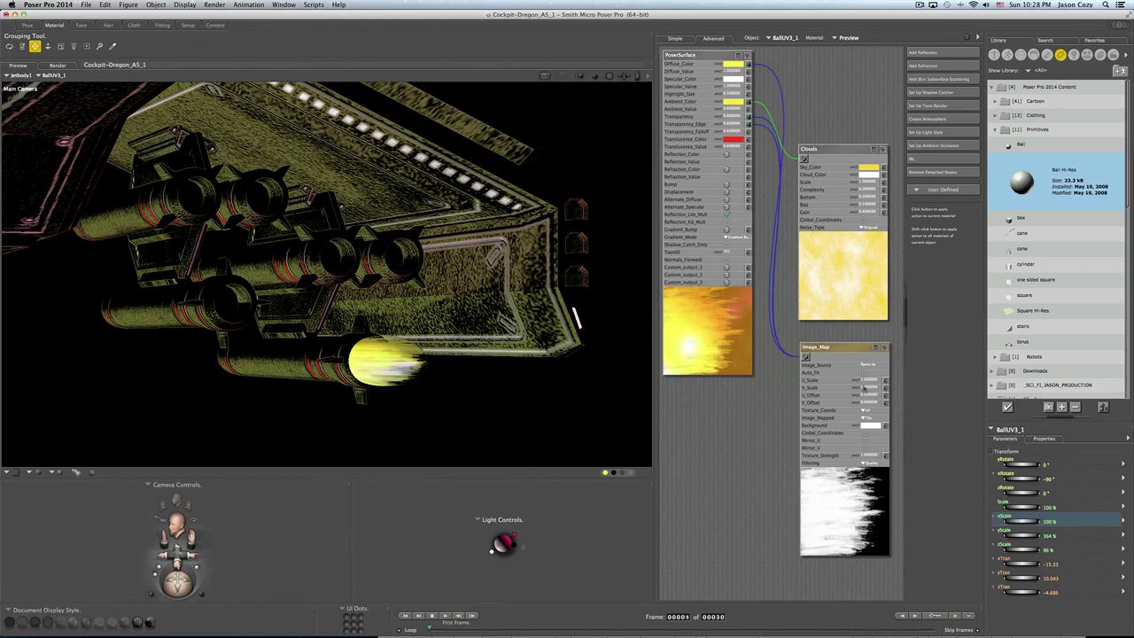
- Try the VU, XY, XZ and ZY options for the Image_Map node's Texture_Coords, and settle on Mapper
{"action": "left_click", "coordinate": [867, 410]}
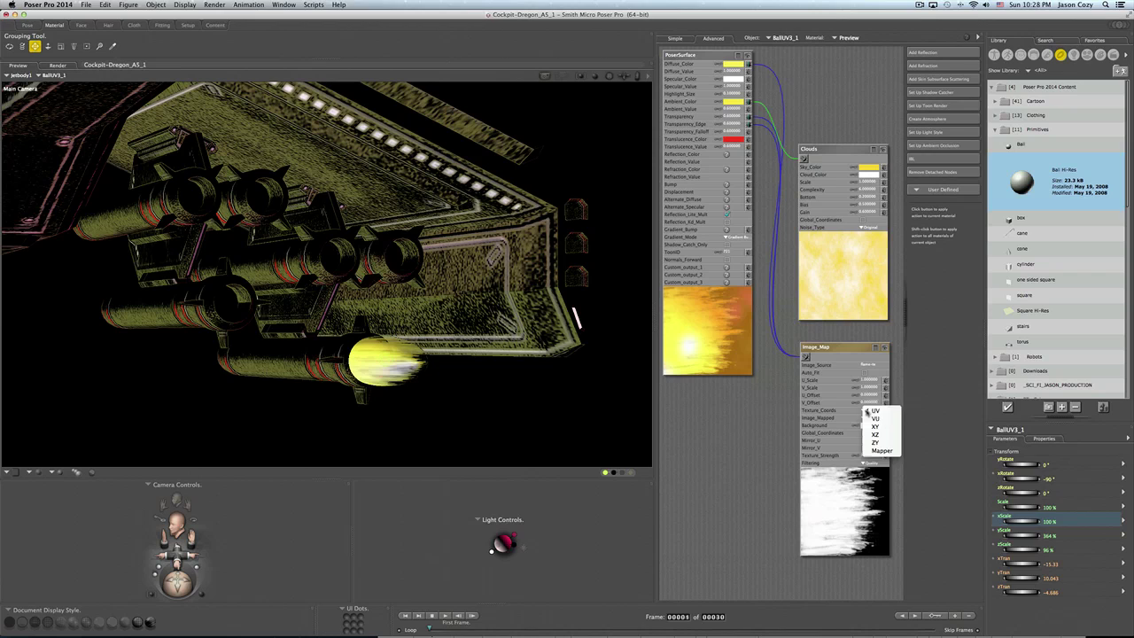
{"action": "left_click", "coordinate": [875, 418]}
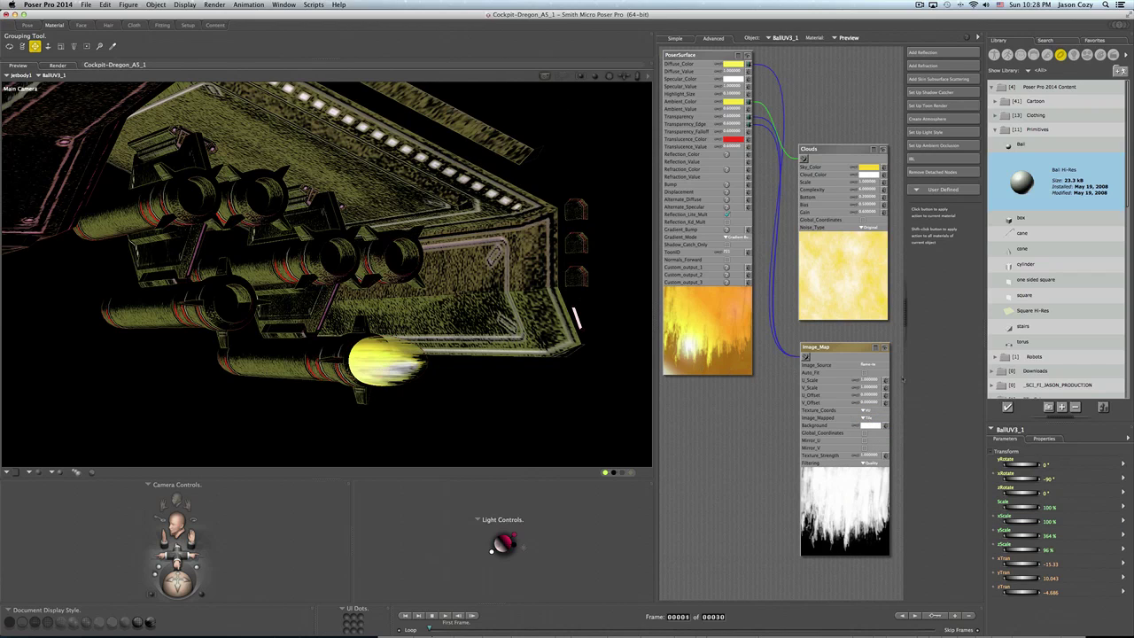
{"action": "left_click", "coordinate": [868, 410]}
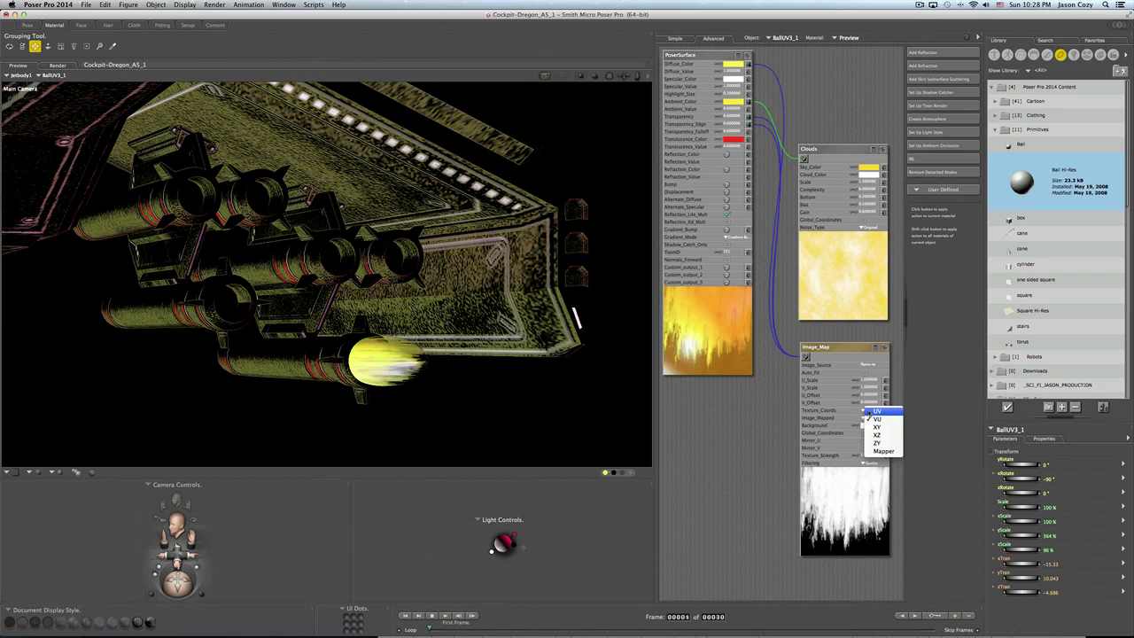
{"action": "left_click", "coordinate": [877, 426]}
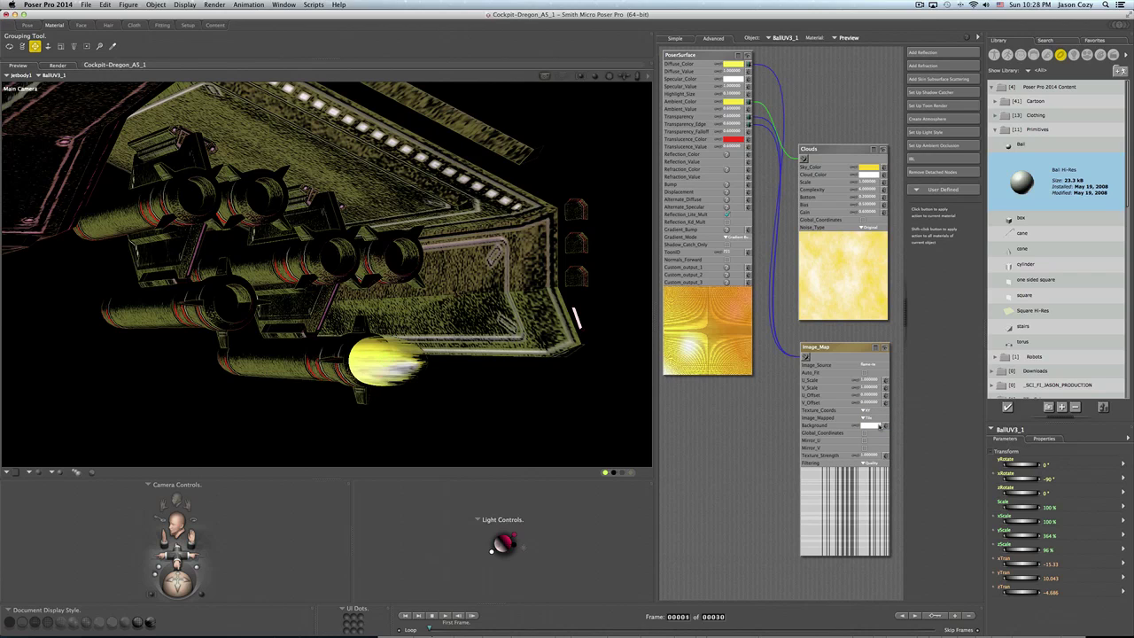
{"action": "left_click", "coordinate": [871, 410]}
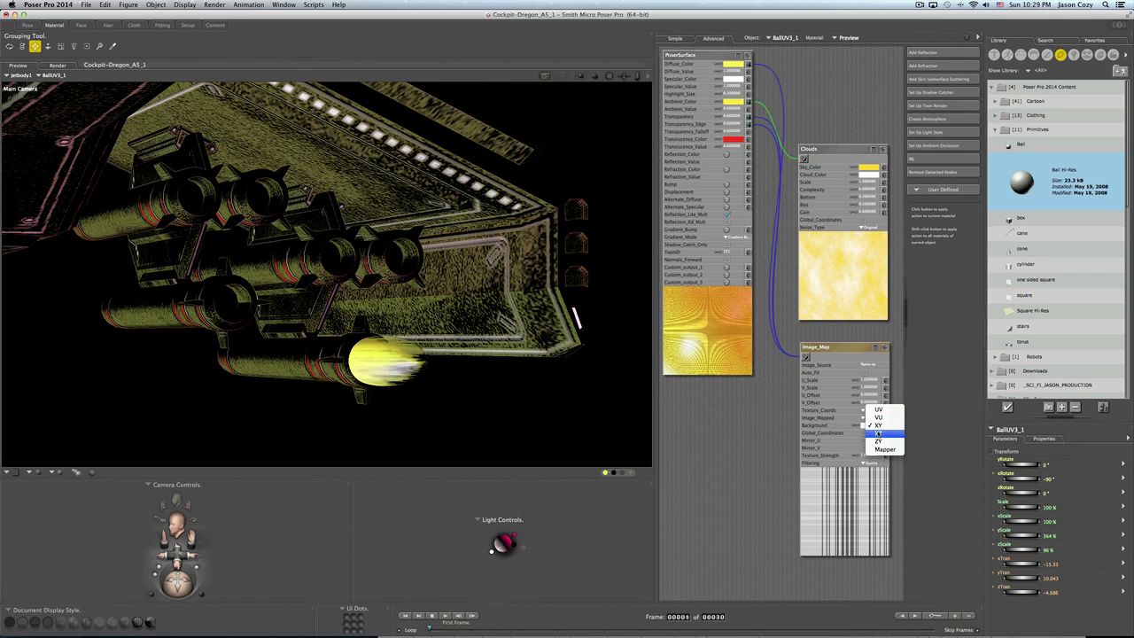
{"action": "left_click", "coordinate": [877, 434]}
{"action": "left_click", "coordinate": [871, 413]}
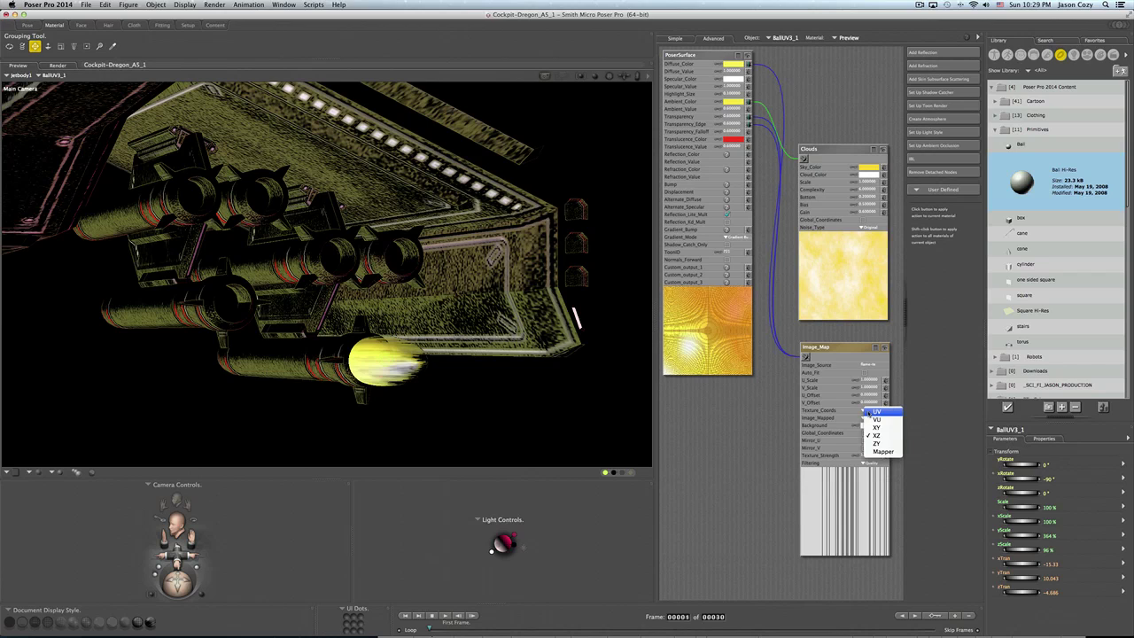
{"action": "left_click", "coordinate": [876, 442]}
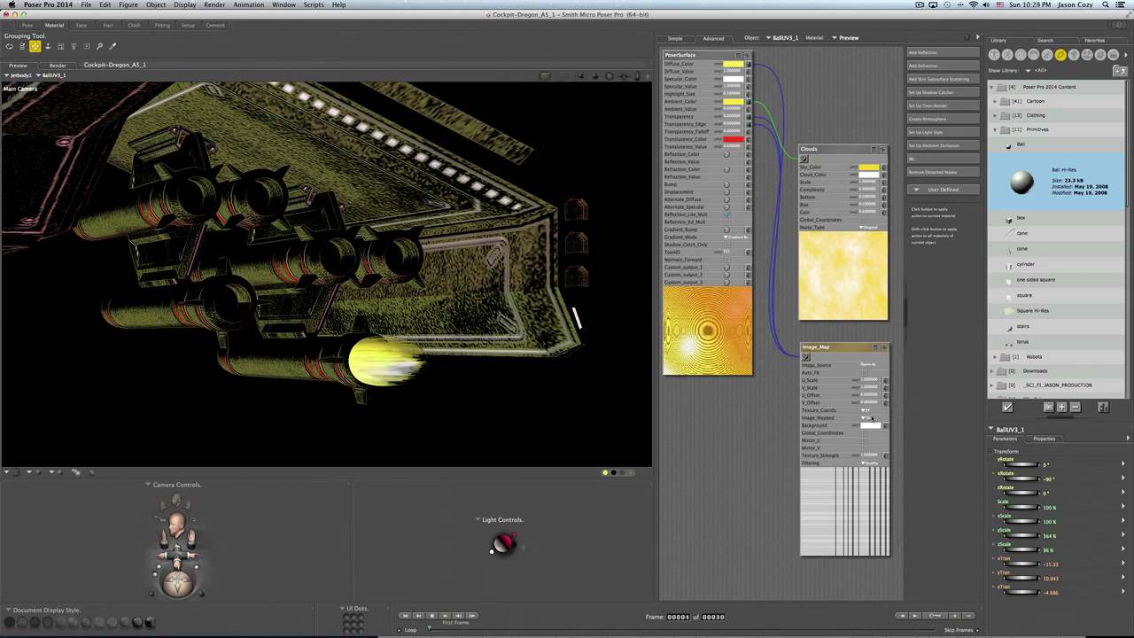
{"action": "left_click", "coordinate": [864, 411]}
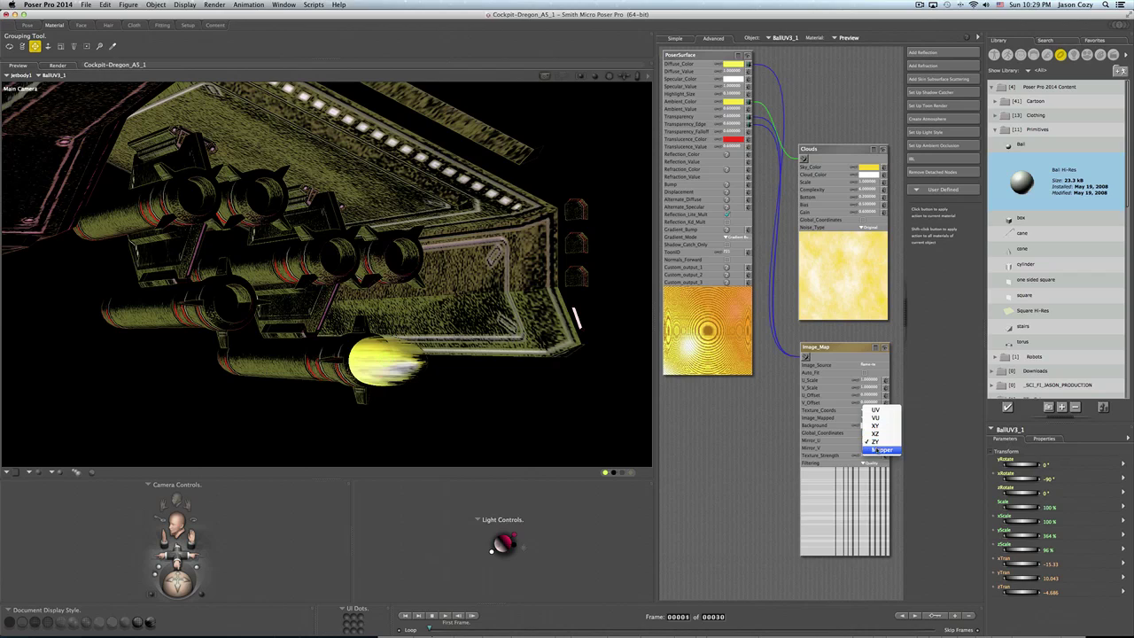
{"action": "left_click", "coordinate": [877, 447]}
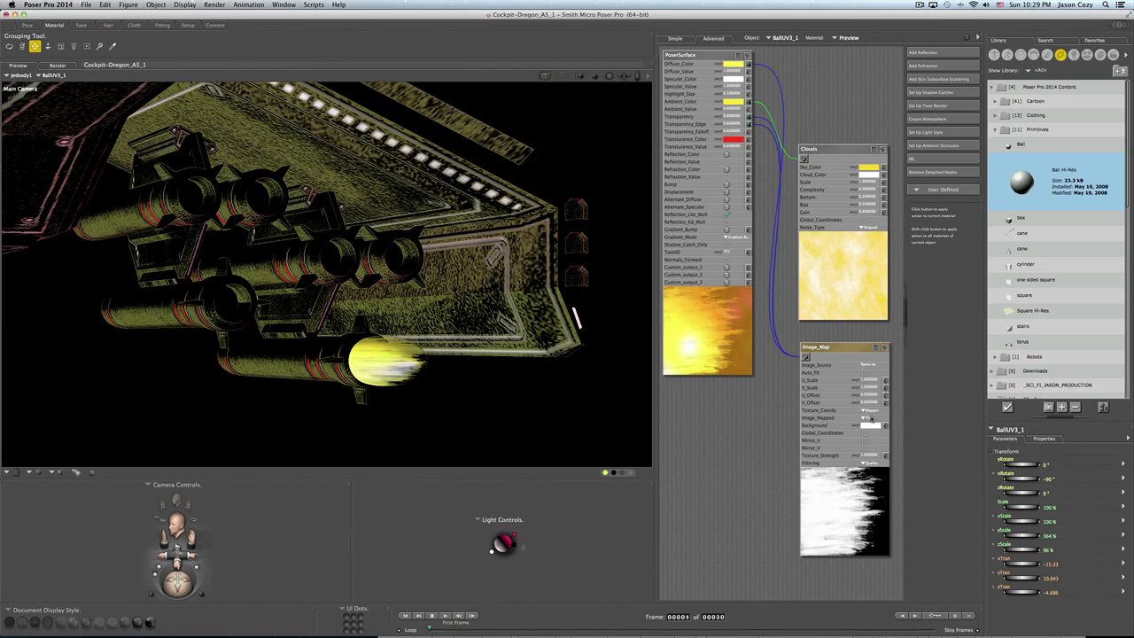
- Set the Image_Map node's Image_Mapped option to Alpha and its Background color to black
{"action": "left_click", "coordinate": [871, 418]}
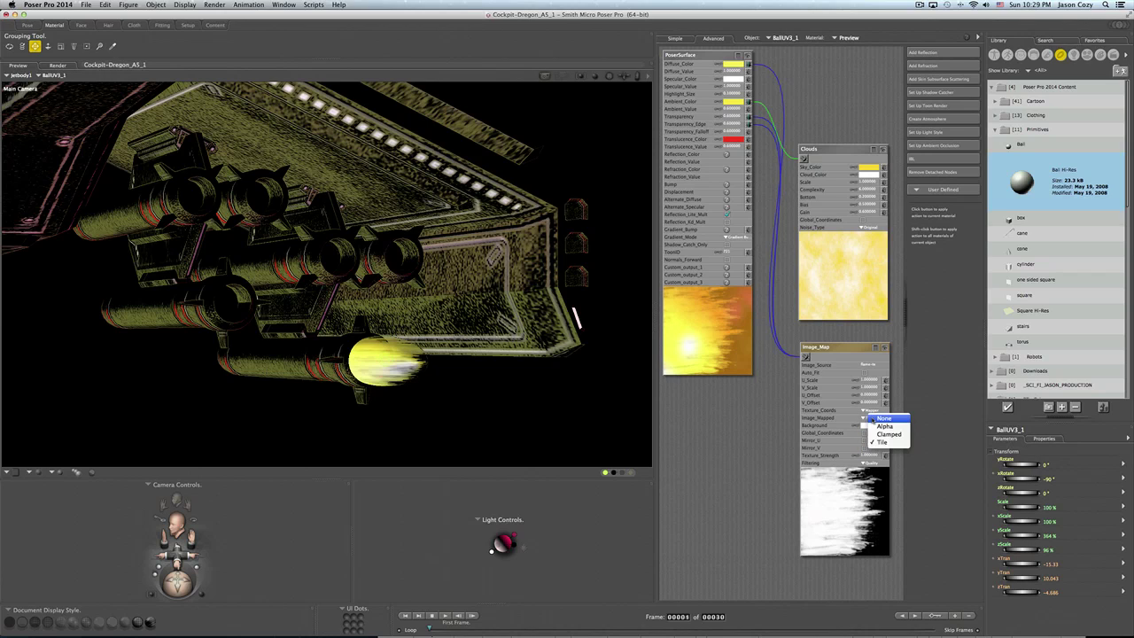
{"action": "left_click", "coordinate": [879, 426]}
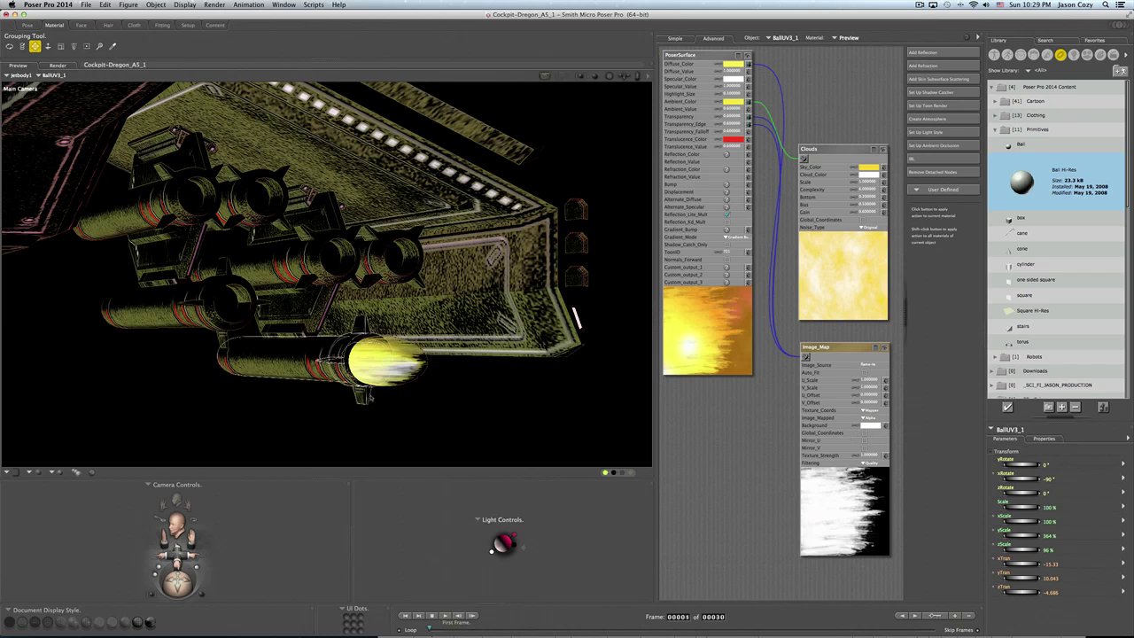
{"action": "left_click", "coordinate": [389, 361]}
{"action": "left_click", "coordinate": [386, 360]}
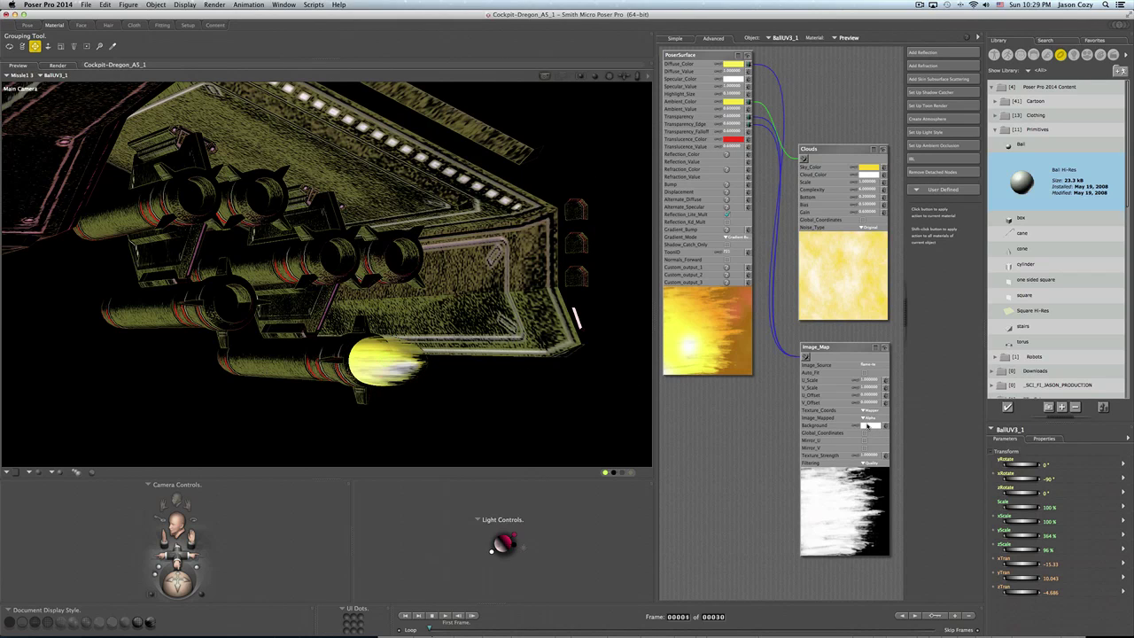
{"action": "left_click", "coordinate": [868, 425]}
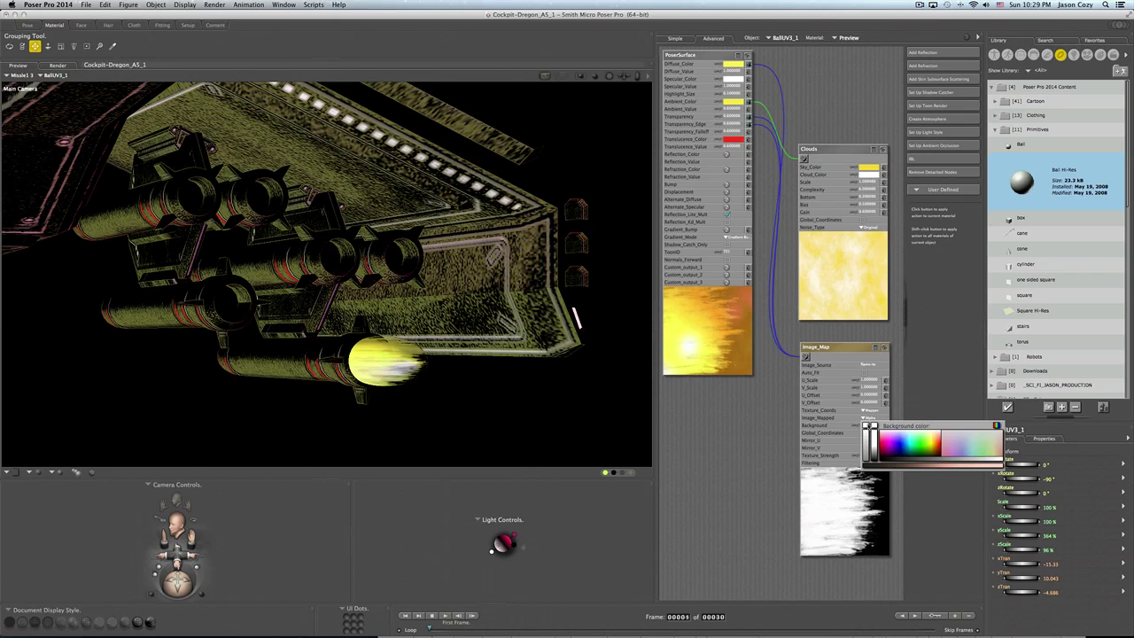
{"action": "left_click", "coordinate": [882, 461]}
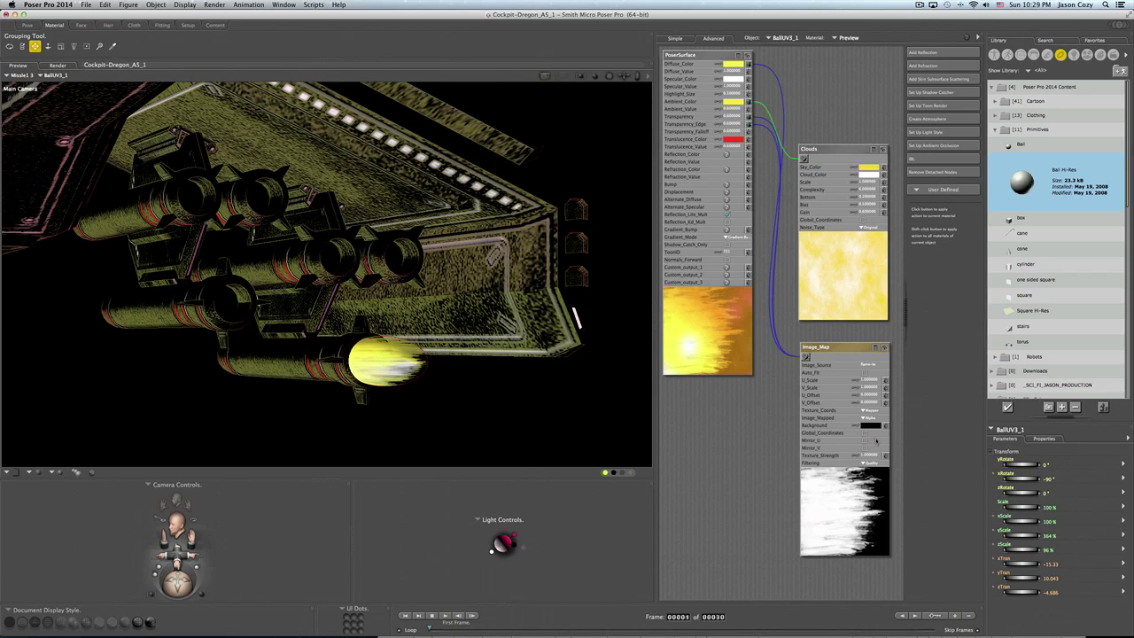
- Enable Mirror_V on the Image_Map node and look through its Filtering options
{"action": "left_click", "coordinate": [864, 440]}
{"action": "left_click", "coordinate": [866, 447]}
{"action": "left_click", "coordinate": [866, 463]}
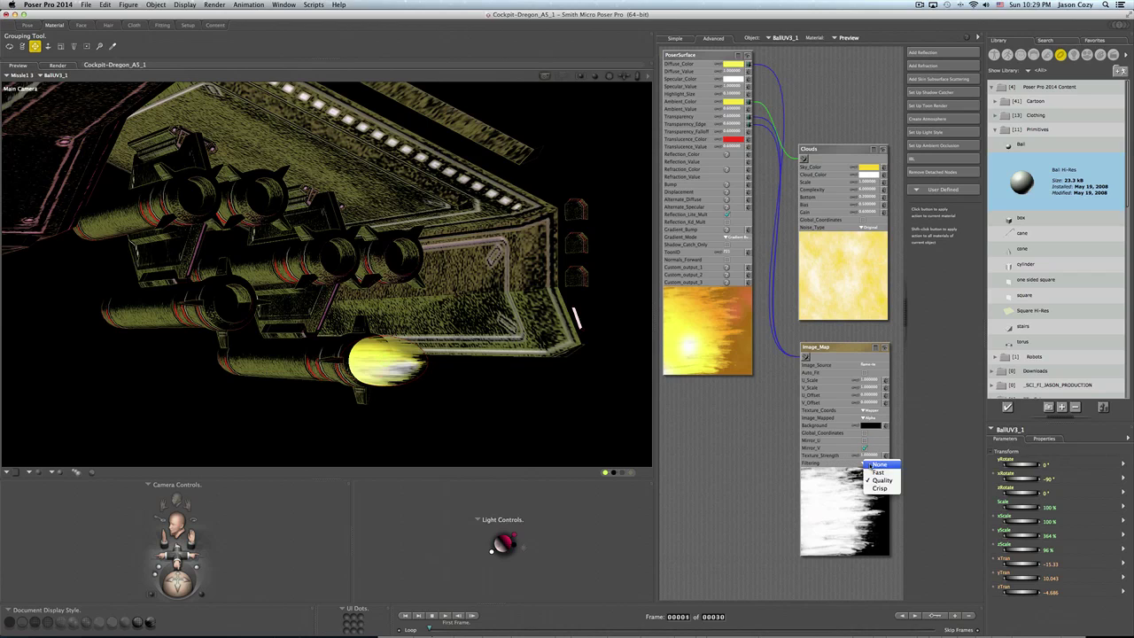
{"action": "left_click", "coordinate": [878, 465]}
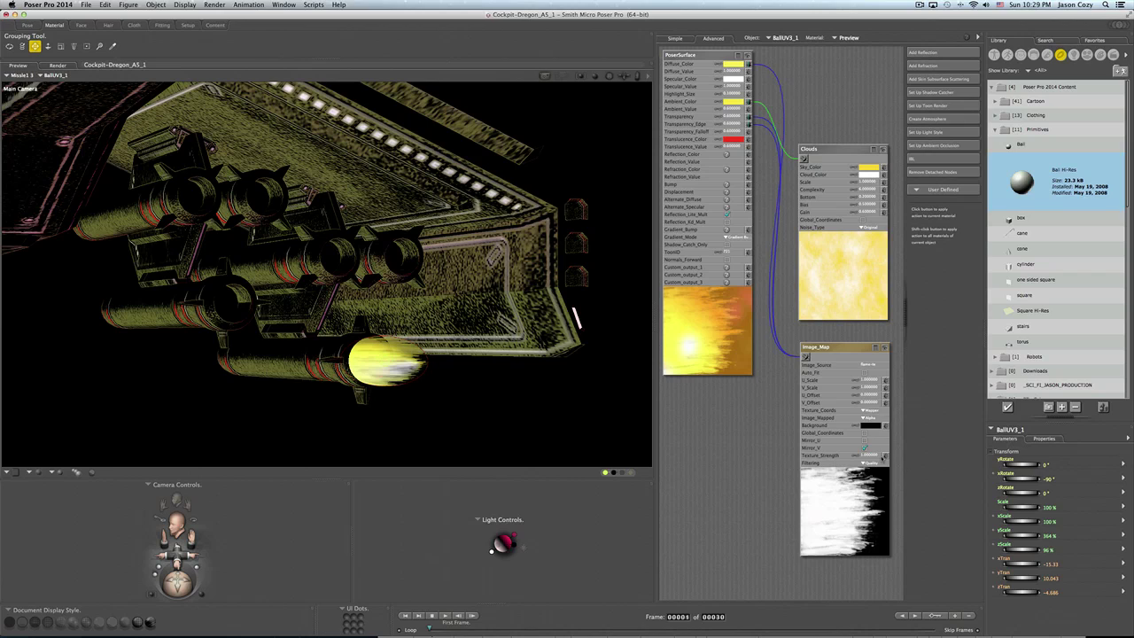
{"action": "left_click", "coordinate": [883, 349]}
- Adjust the flame ball's transform to 356° yRotate, -3.964 zTran, about 539% yScale and 94% xScale
{"action": "left_click_drag", "start_coordinate": [1018, 467], "coordinate": [1063, 467]}
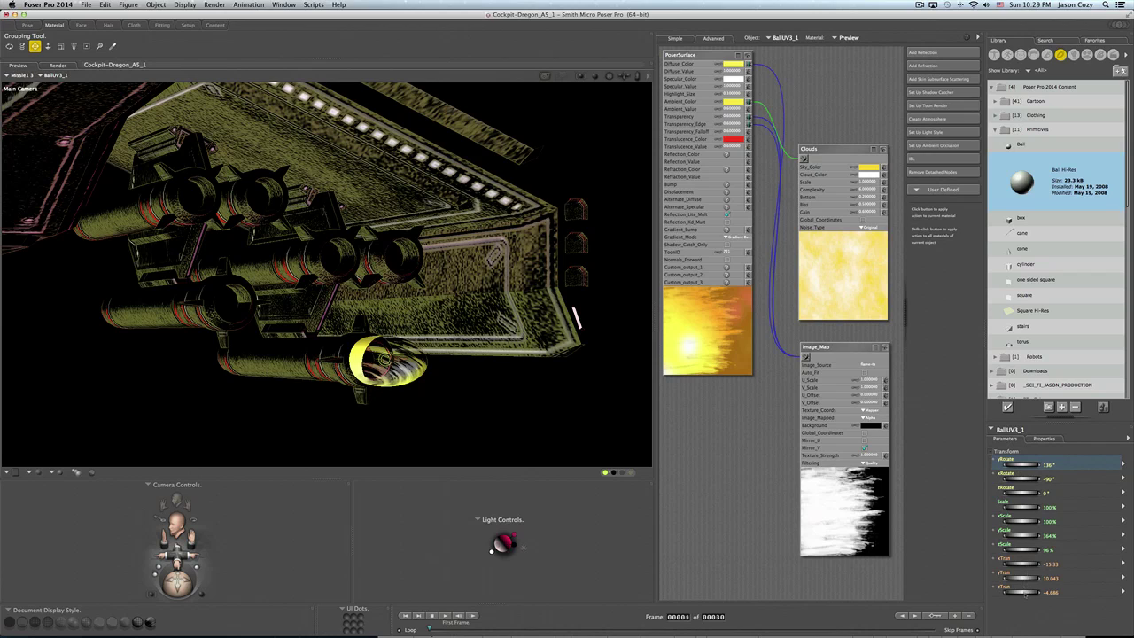
{"action": "left_click_drag", "start_coordinate": [1018, 591], "coordinate": [1025, 593]}
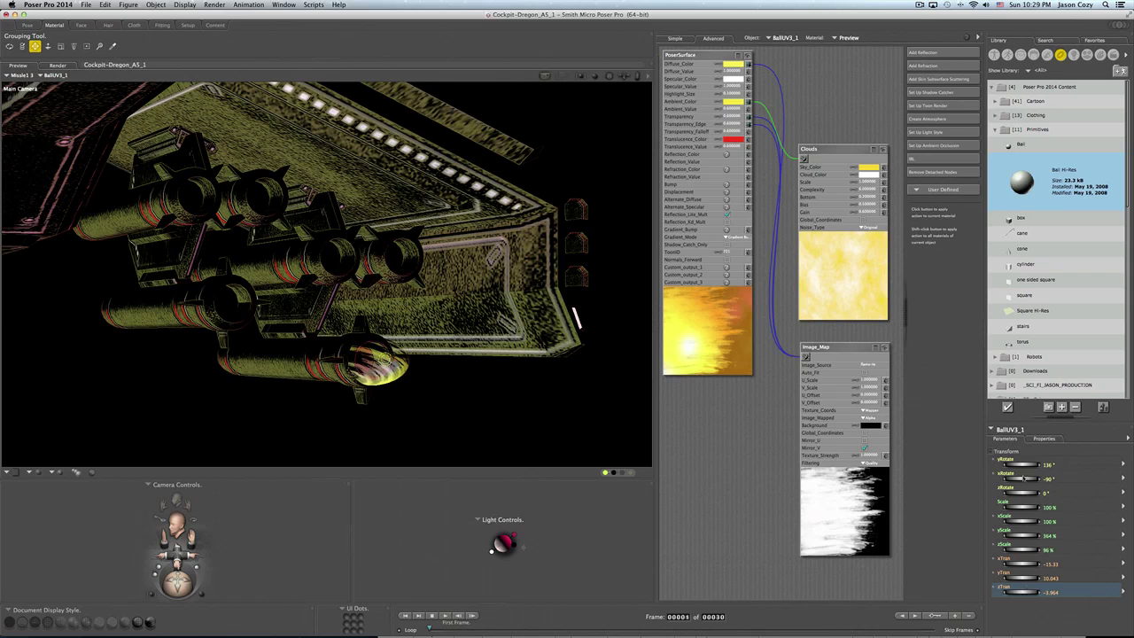
{"action": "left_click_drag", "start_coordinate": [1023, 465], "coordinate": [1045, 464]}
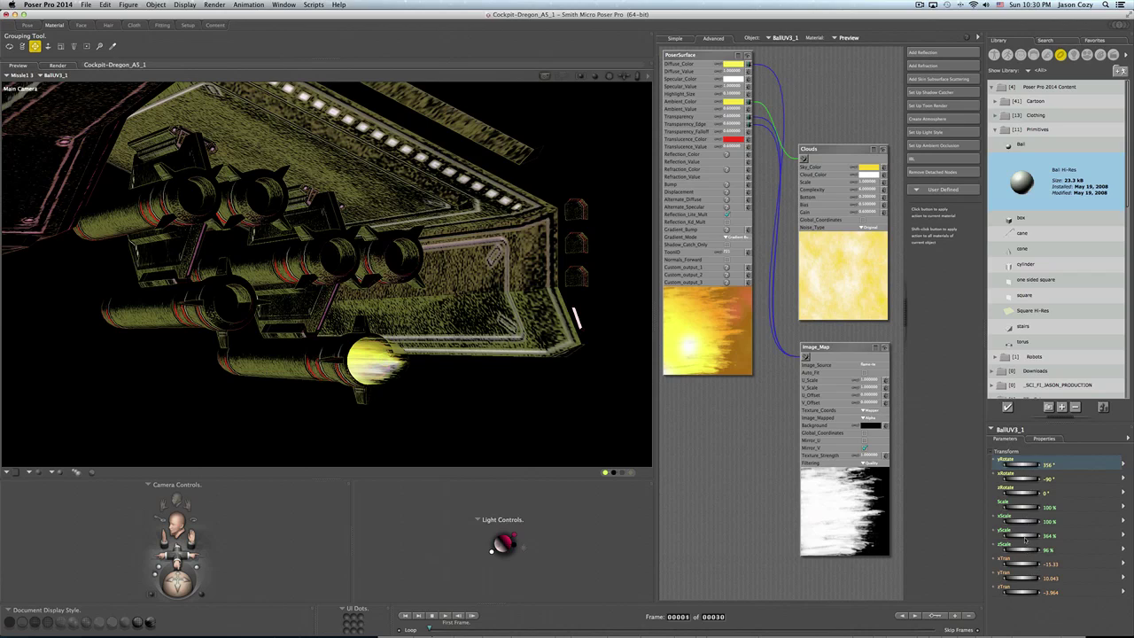
{"action": "mouse_move", "coordinate": [1023, 536]}
{"action": "left_mouse_down"}
{"action": "mouse_move", "coordinate": [1036, 535]}
{"action": "mouse_move", "coordinate": [1018, 521]}
{"action": "mouse_move", "coordinate": [1030, 522]}
{"action": "left_mouse_up"}
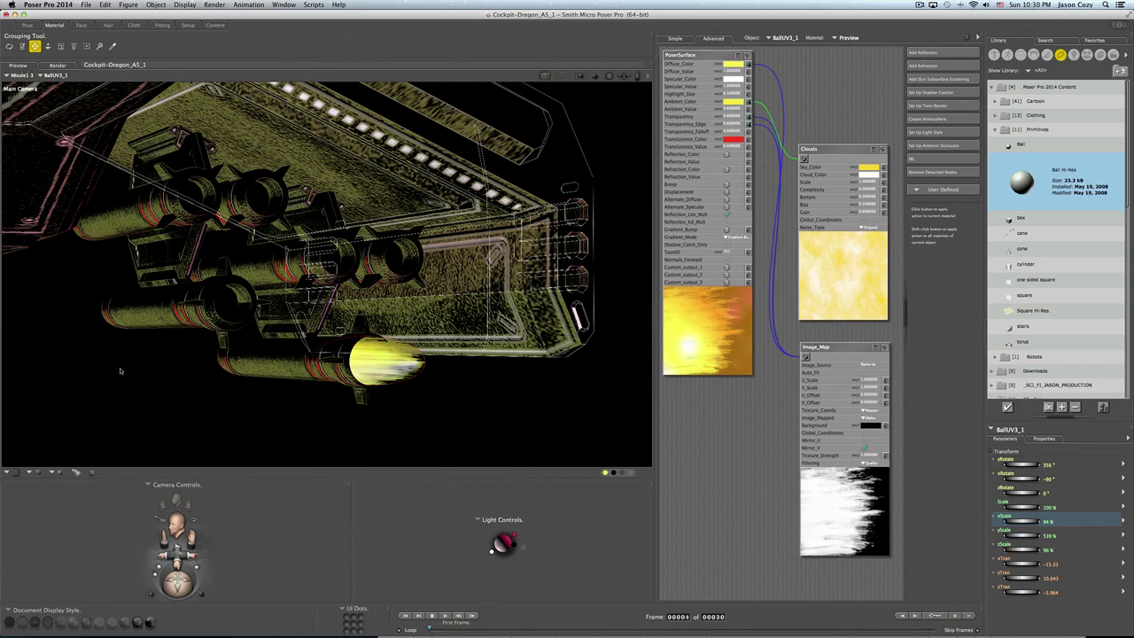
{"action": "left_click", "coordinate": [446, 617]}
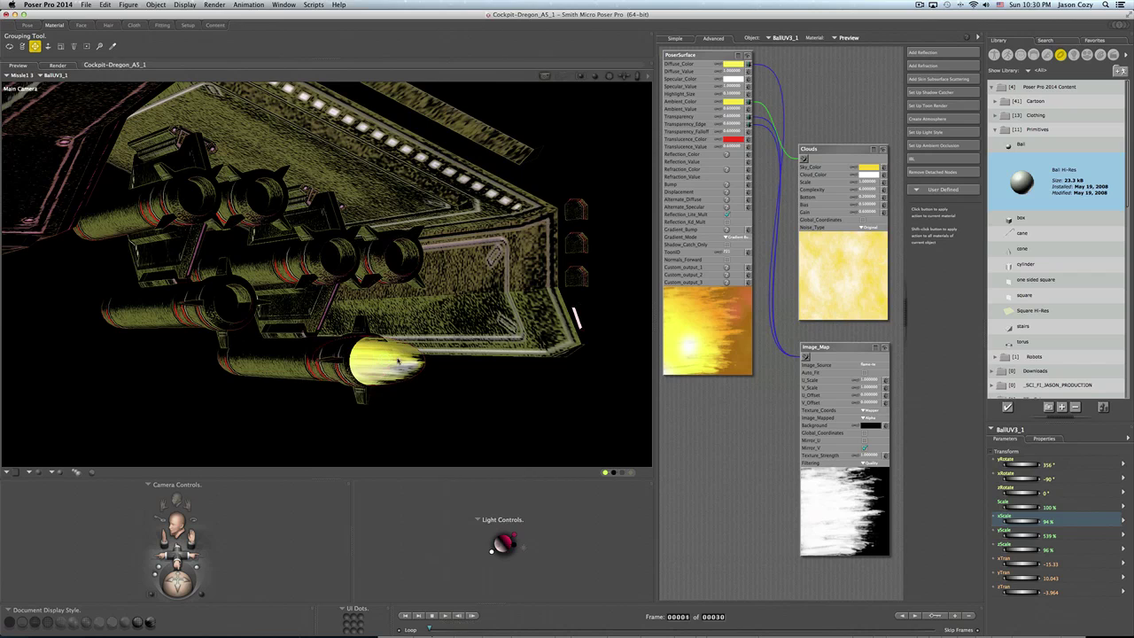
{"action": "left_click", "coordinate": [124, 4]}
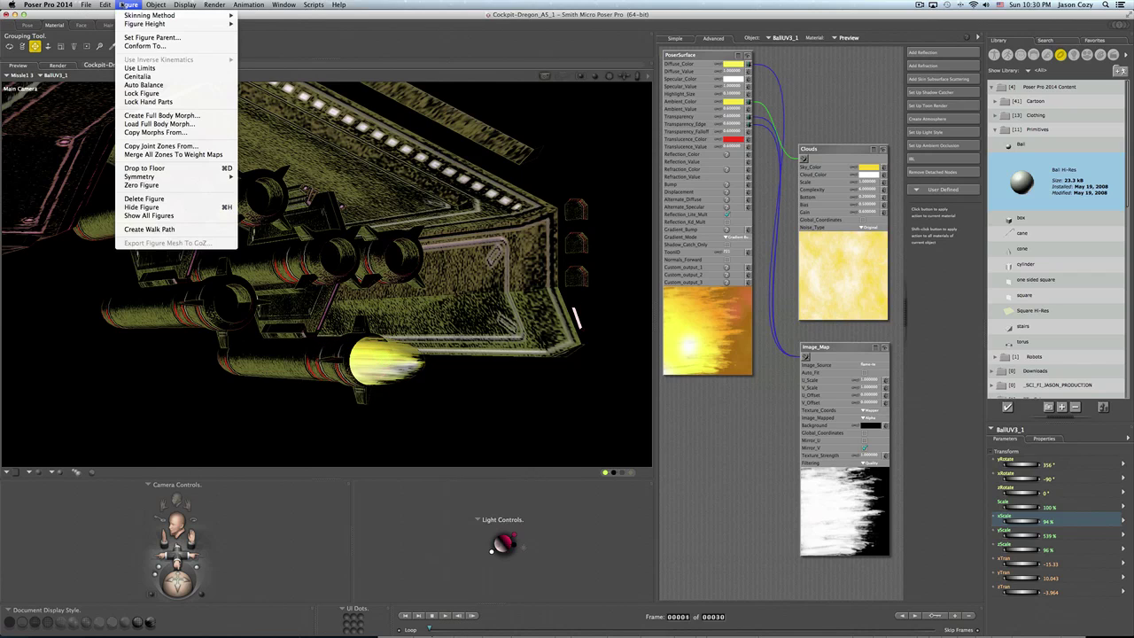
{"action": "left_click", "coordinate": [142, 40]}
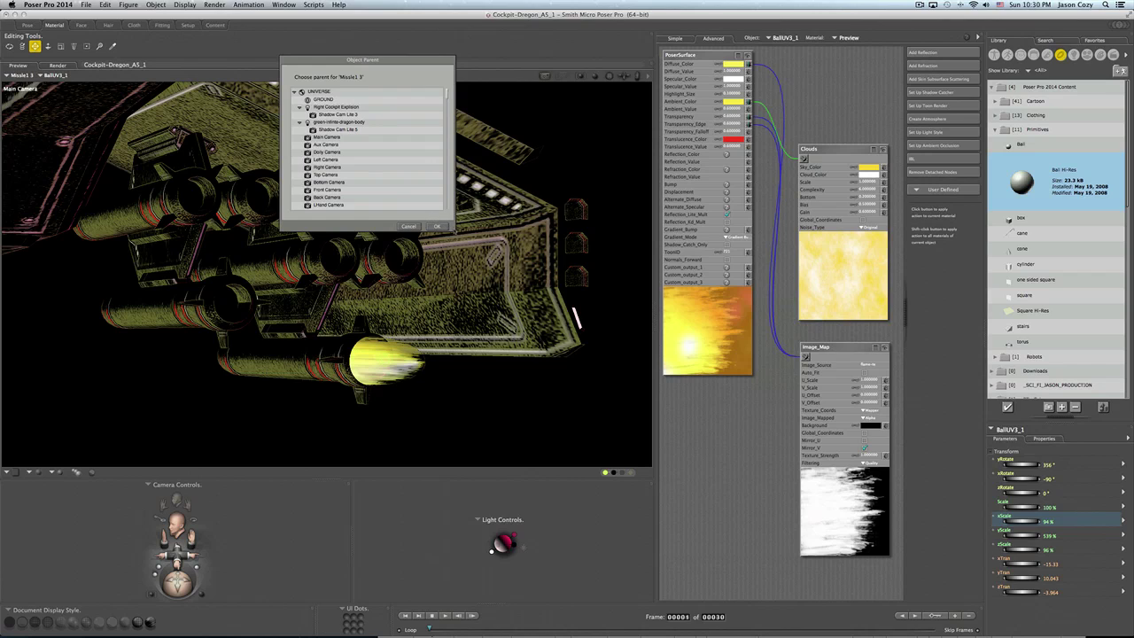
{"action": "scroll", "coordinate": [359, 153], "scroll_direction": "down", "scroll_amount": 5}
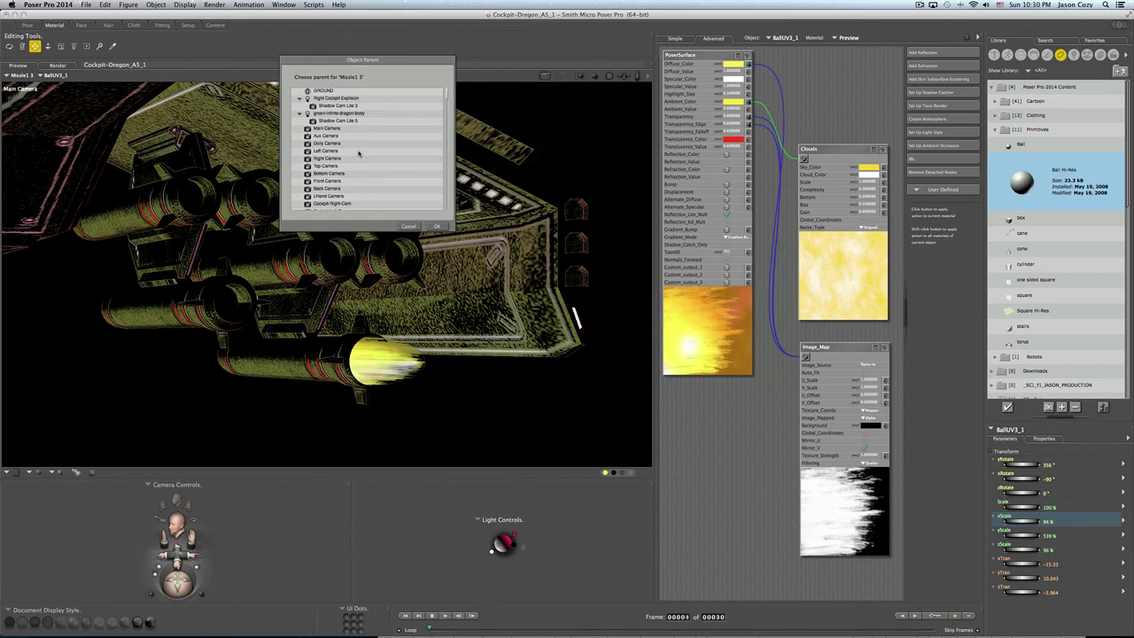
{"action": "scroll", "coordinate": [359, 154], "scroll_direction": "down", "scroll_amount": 2}
{"action": "left_click", "coordinate": [299, 135]}
{"action": "left_click", "coordinate": [299, 143]}
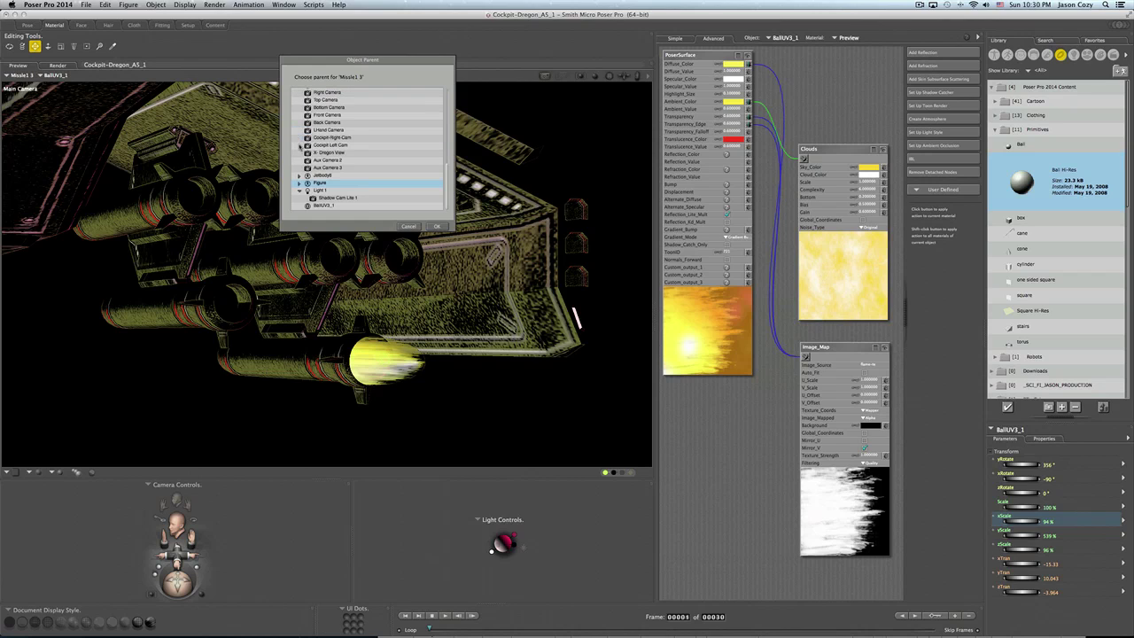
{"action": "left_click", "coordinate": [298, 183]}
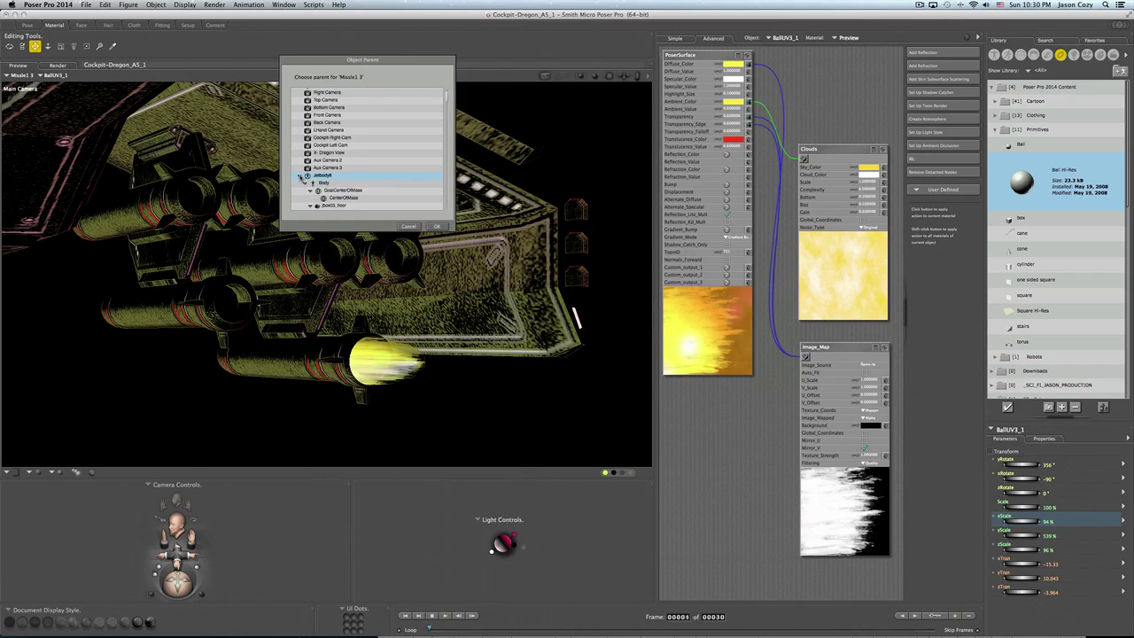
{"action": "scroll", "coordinate": [299, 180], "scroll_direction": "down", "scroll_amount": 3}
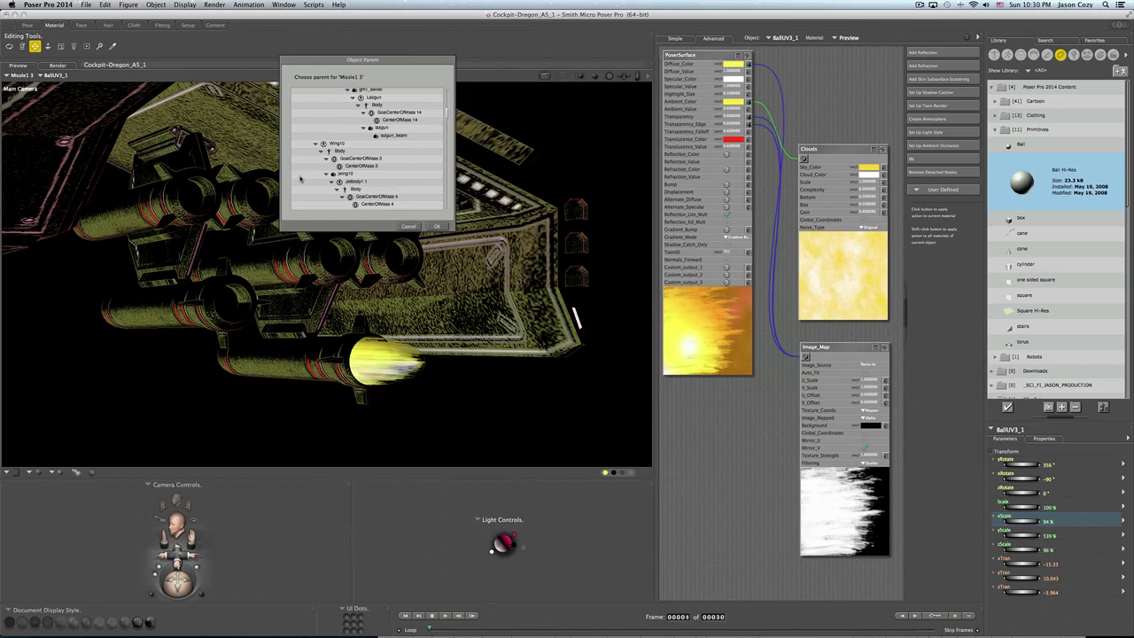
{"action": "scroll", "coordinate": [300, 180], "scroll_direction": "down", "scroll_amount": 3}
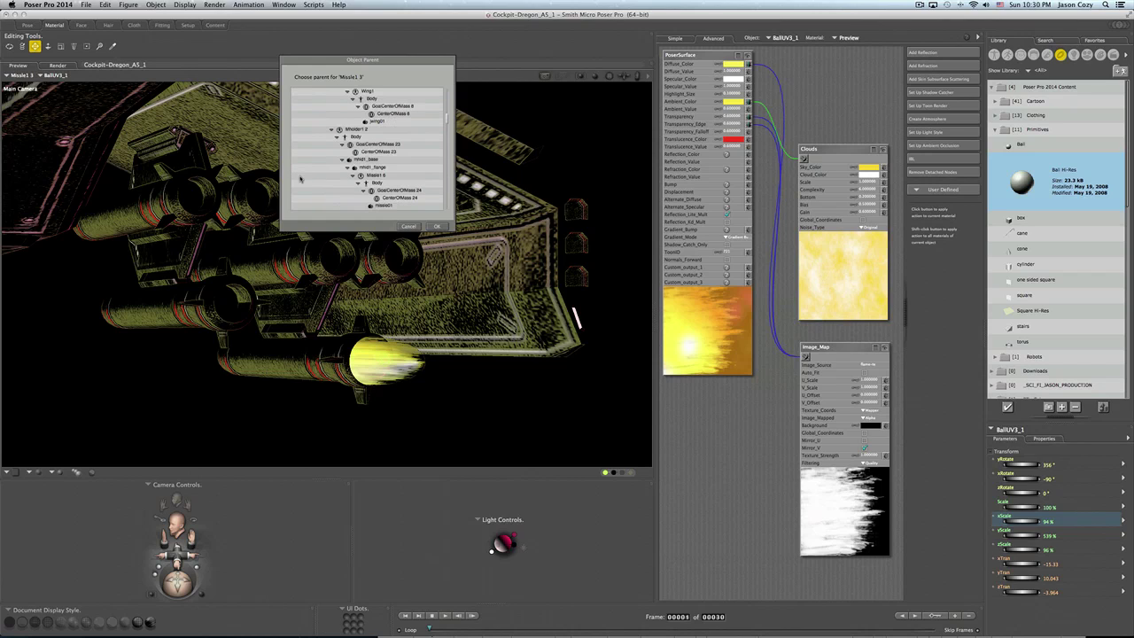
{"action": "scroll", "coordinate": [299, 180], "scroll_direction": "down", "scroll_amount": 5}
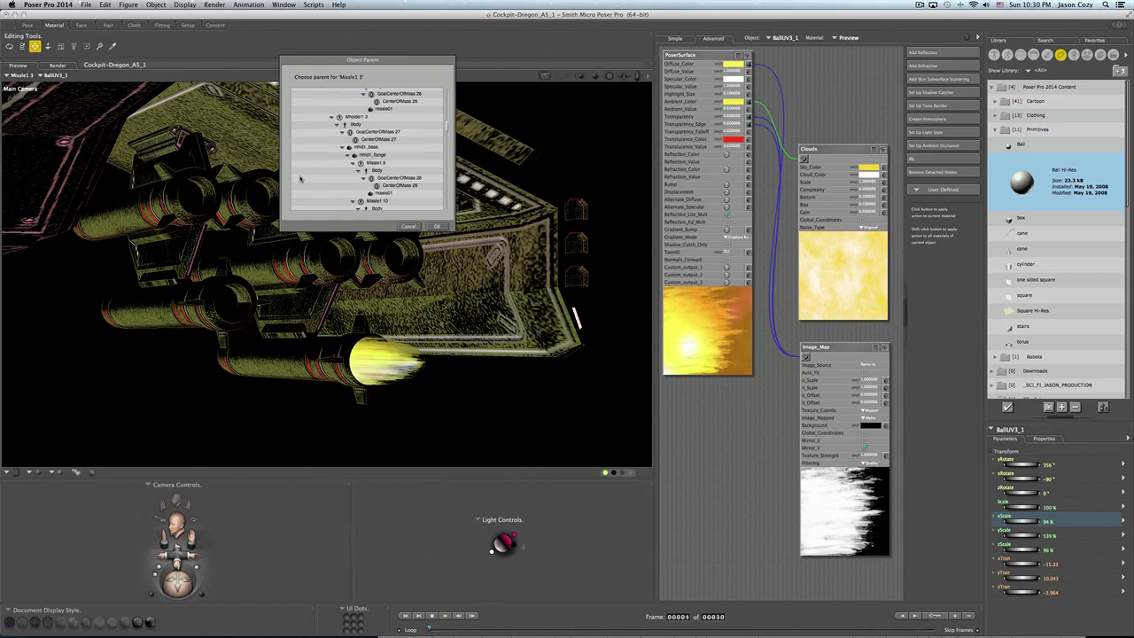
{"action": "scroll", "coordinate": [299, 180], "scroll_direction": "down", "scroll_amount": 2}
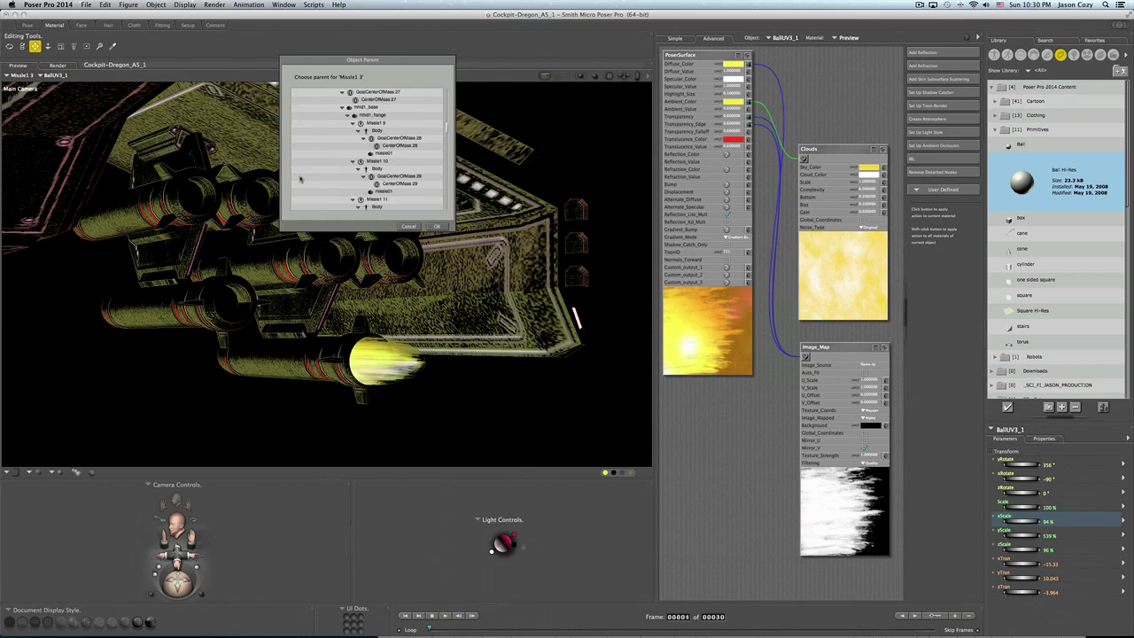
{"action": "scroll", "coordinate": [299, 180], "scroll_direction": "down", "scroll_amount": 1}
{"action": "scroll", "coordinate": [299, 180], "scroll_direction": "down", "scroll_amount": 4}
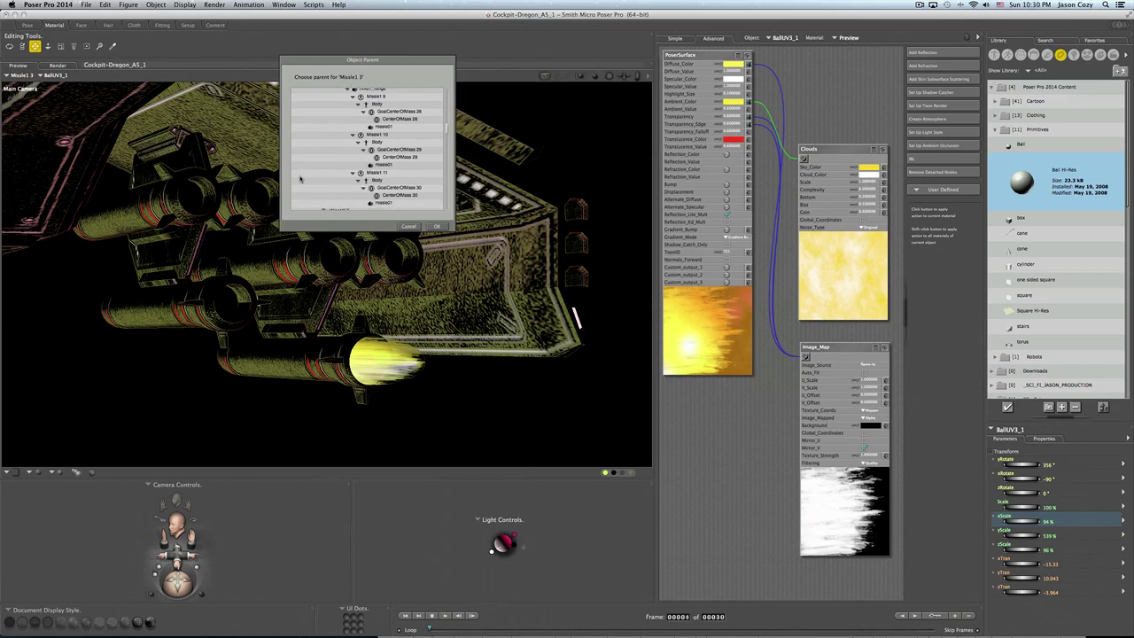
{"action": "scroll", "coordinate": [299, 180], "scroll_direction": "down", "scroll_amount": 3}
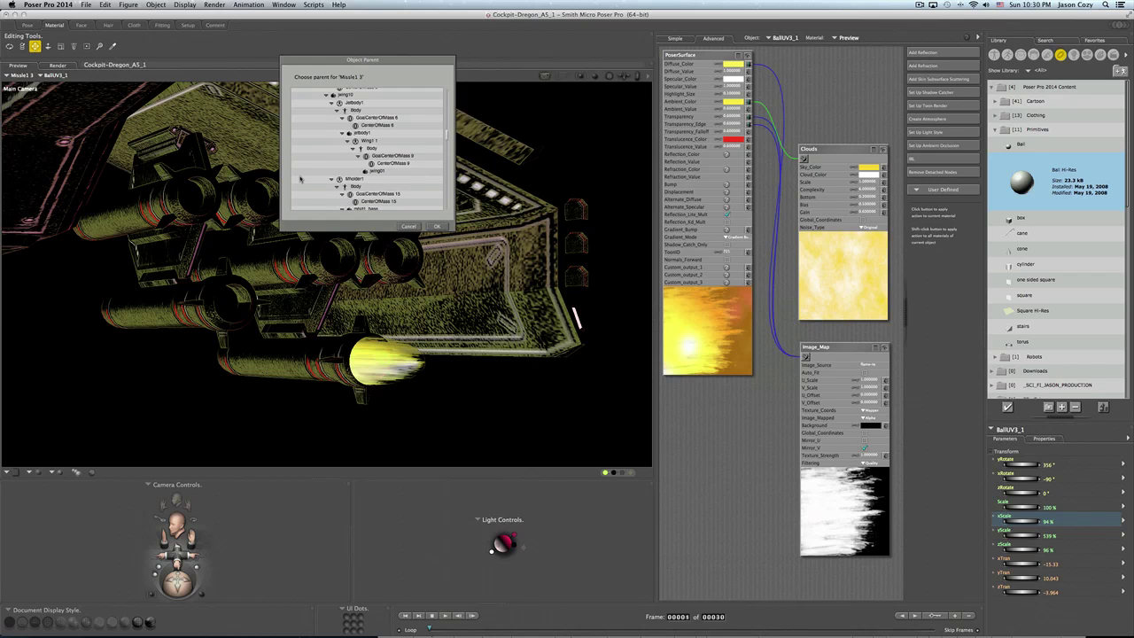
{"action": "scroll", "coordinate": [300, 180], "scroll_direction": "down", "scroll_amount": 3}
{"action": "scroll", "coordinate": [299, 180], "scroll_direction": "down", "scroll_amount": 3}
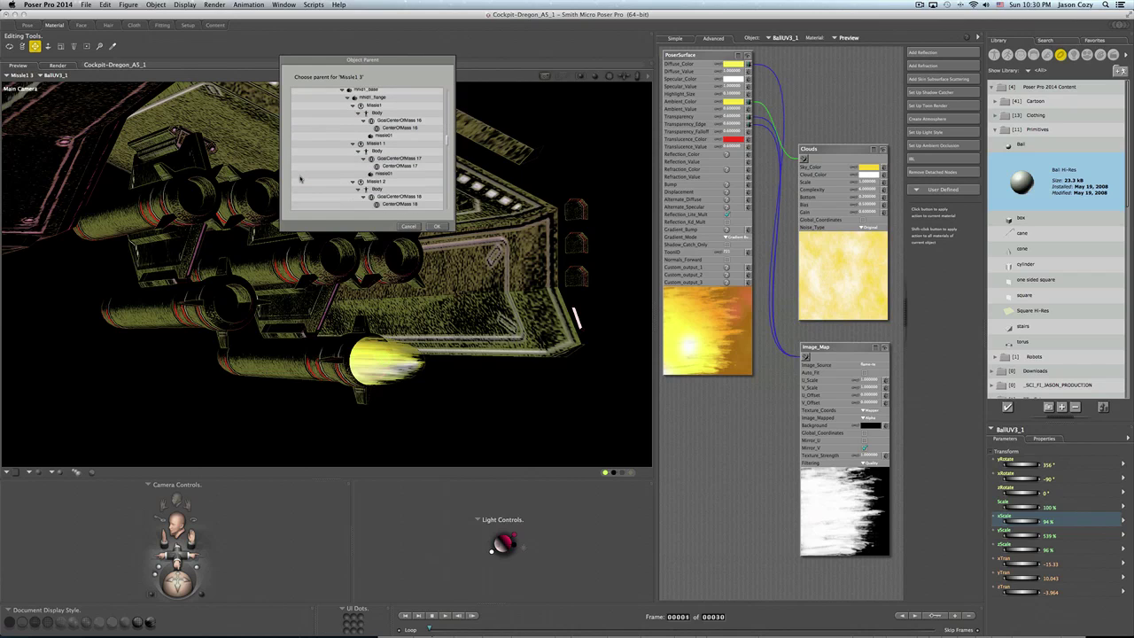
{"action": "scroll", "coordinate": [299, 180], "scroll_direction": "down", "scroll_amount": 3}
{"action": "scroll", "coordinate": [300, 180], "scroll_direction": "down", "scroll_amount": 5}
{"action": "scroll", "coordinate": [301, 179], "scroll_direction": "down", "scroll_amount": 8}
{"action": "scroll", "coordinate": [300, 180], "scroll_direction": "down", "scroll_amount": 10}
{"action": "scroll", "coordinate": [300, 180], "scroll_direction": "down", "scroll_amount": 10}
{"action": "scroll", "coordinate": [301, 179], "scroll_direction": "down", "scroll_amount": 10}
{"action": "scroll", "coordinate": [300, 180], "scroll_direction": "down", "scroll_amount": 3}
{"action": "scroll", "coordinate": [300, 179], "scroll_direction": "down", "scroll_amount": 3}
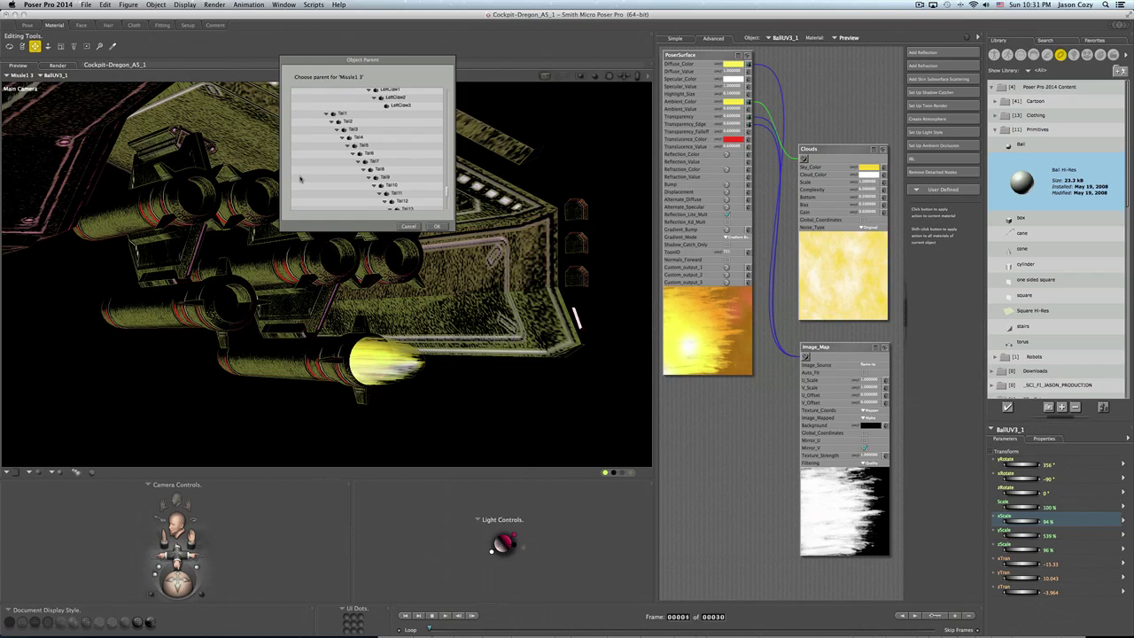
{"action": "scroll", "coordinate": [300, 180], "scroll_direction": "down", "scroll_amount": 5}
{"action": "scroll", "coordinate": [300, 179], "scroll_direction": "down", "scroll_amount": 5}
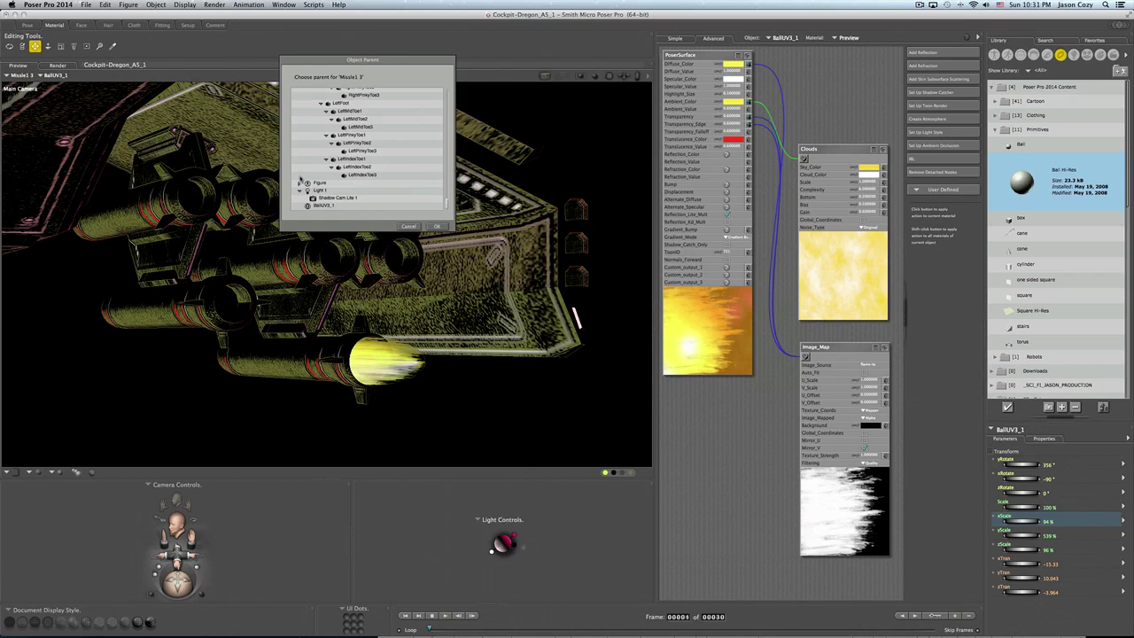
{"action": "scroll", "coordinate": [352, 175], "scroll_direction": "up", "scroll_amount": 20}
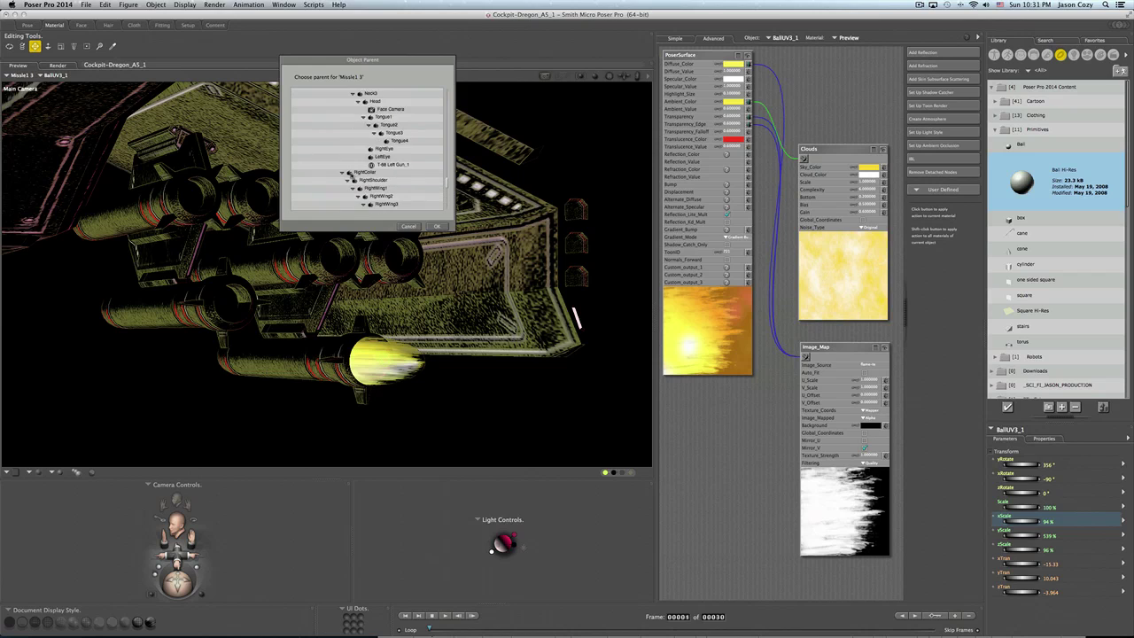
{"action": "scroll", "coordinate": [351, 175], "scroll_direction": "down", "scroll_amount": 10}
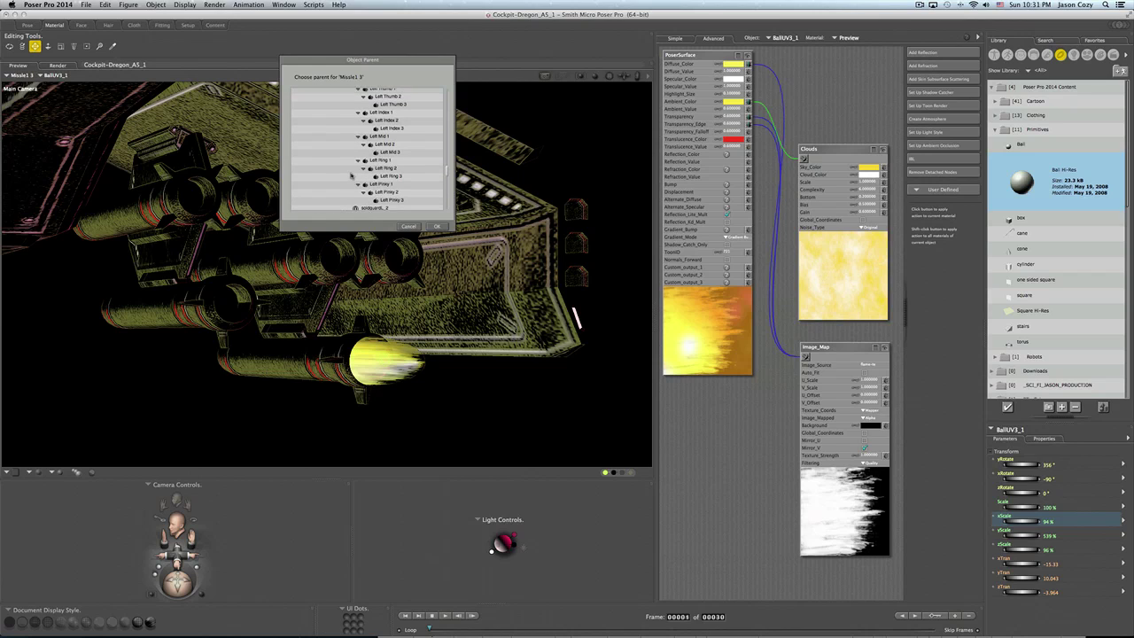
{"action": "scroll", "coordinate": [351, 176], "scroll_direction": "down", "scroll_amount": 5}
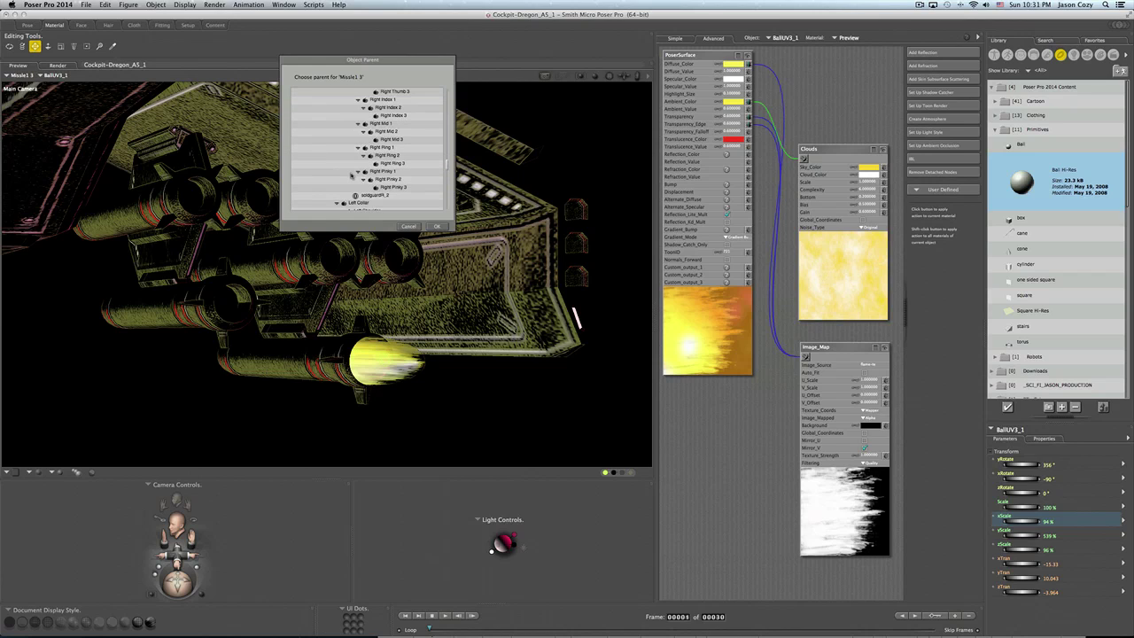
{"action": "scroll", "coordinate": [352, 175], "scroll_direction": "up", "scroll_amount": 3}
{"action": "scroll", "coordinate": [352, 175], "scroll_direction": "up", "scroll_amount": 5}
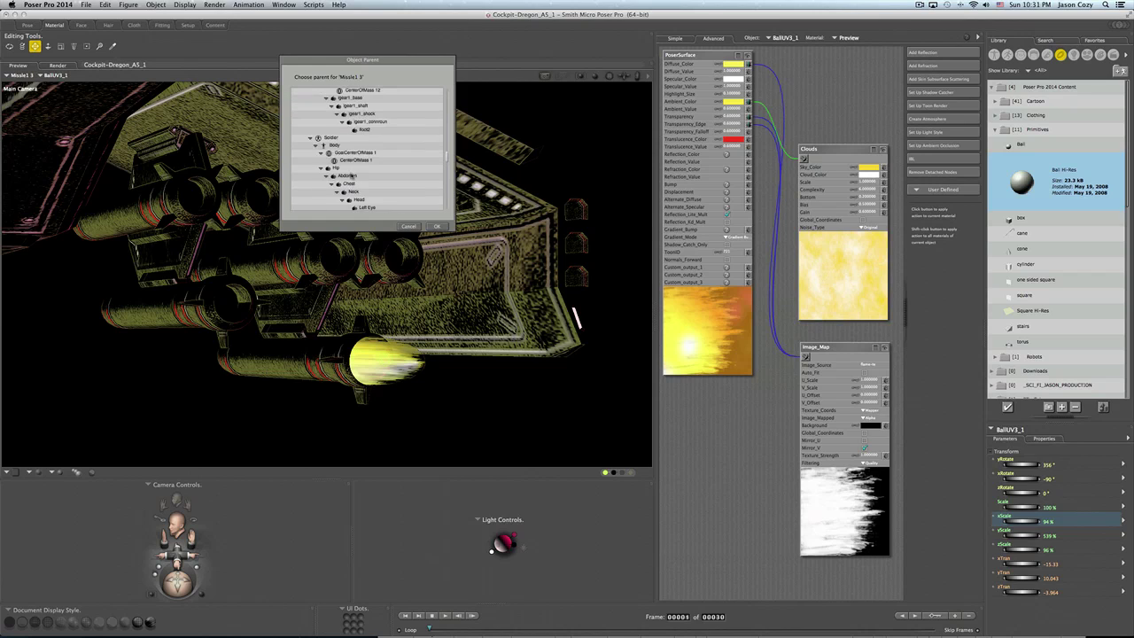
{"action": "scroll", "coordinate": [351, 176], "scroll_direction": "up", "scroll_amount": 4}
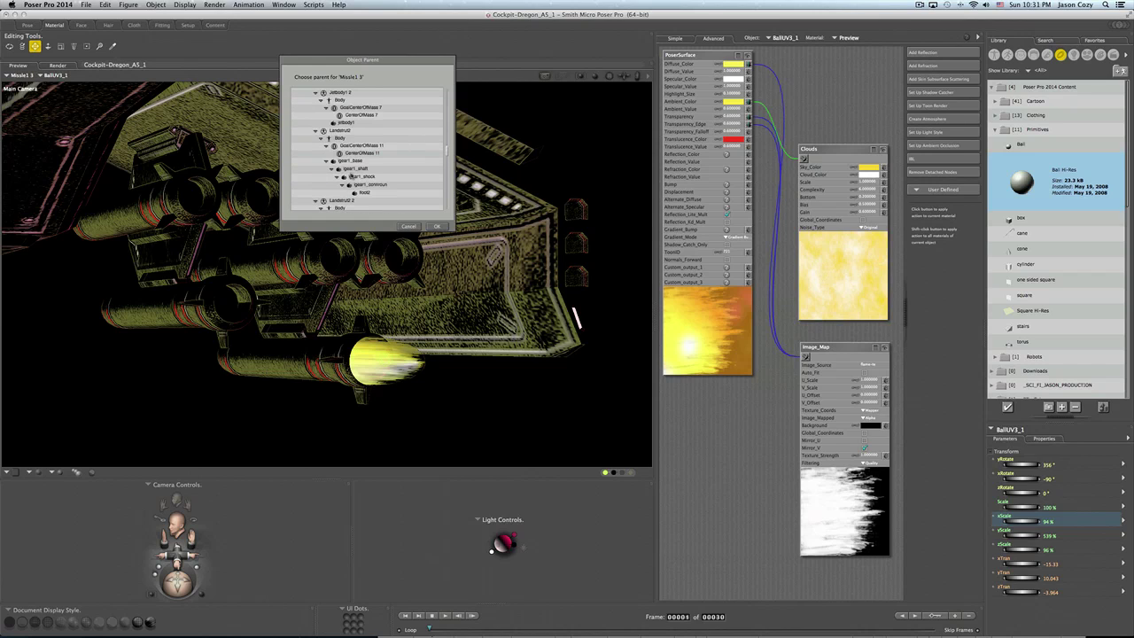
{"action": "scroll", "coordinate": [388, 174], "scroll_direction": "up", "scroll_amount": 2}
{"action": "scroll", "coordinate": [402, 175], "scroll_direction": "up", "scroll_amount": 2}
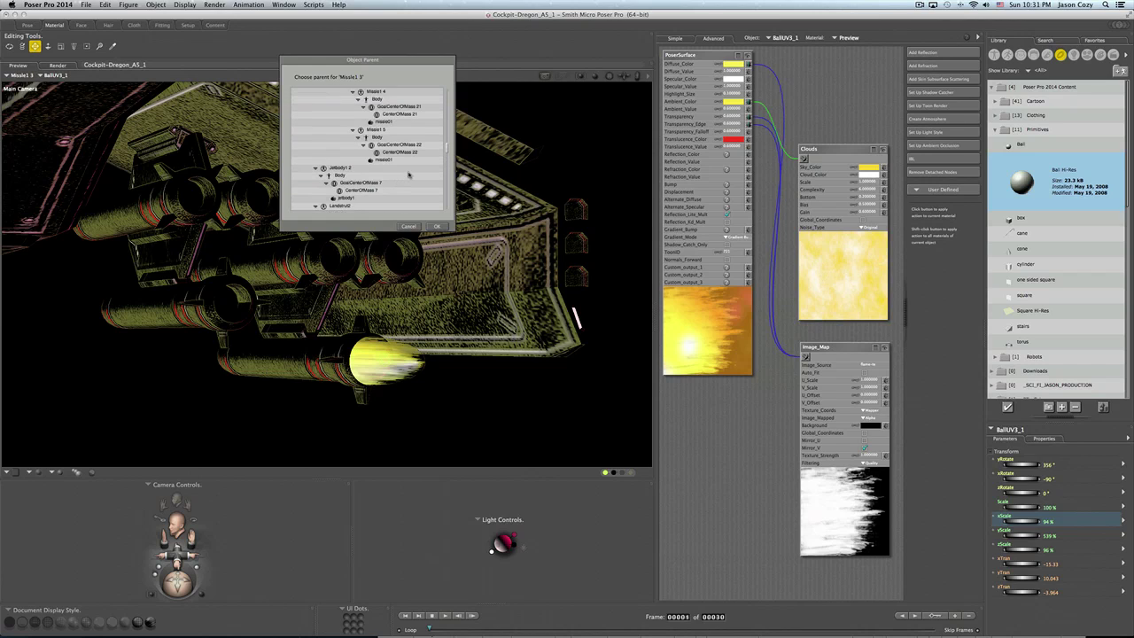
{"action": "scroll", "coordinate": [415, 174], "scroll_direction": "up", "scroll_amount": 3}
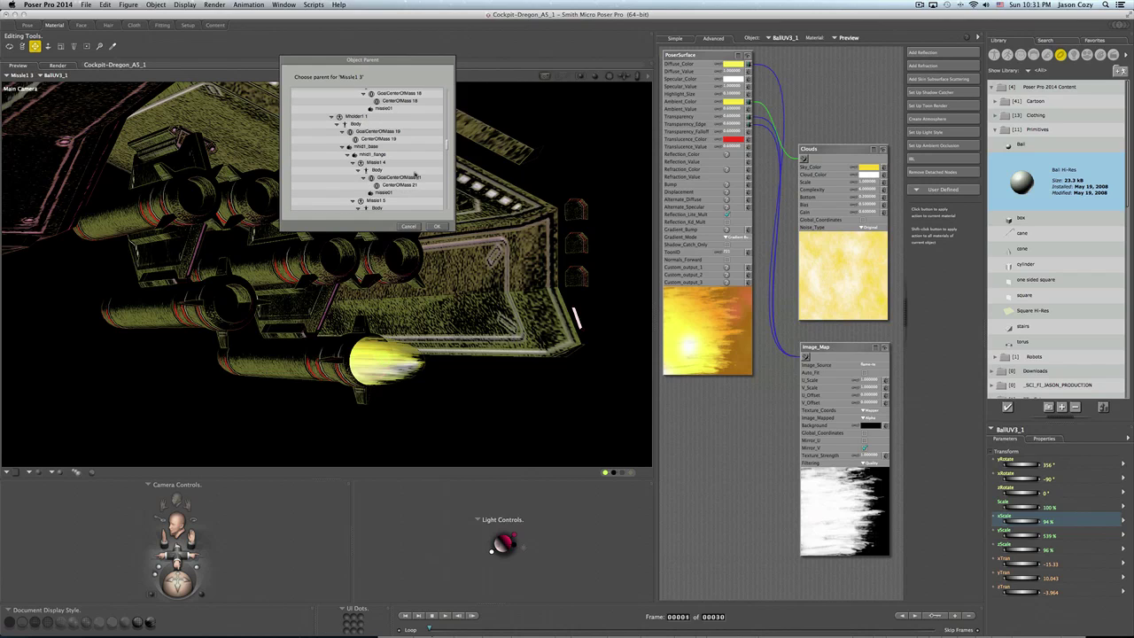
{"action": "scroll", "coordinate": [415, 174], "scroll_direction": "up", "scroll_amount": 2}
{"action": "scroll", "coordinate": [415, 175], "scroll_direction": "up", "scroll_amount": 4}
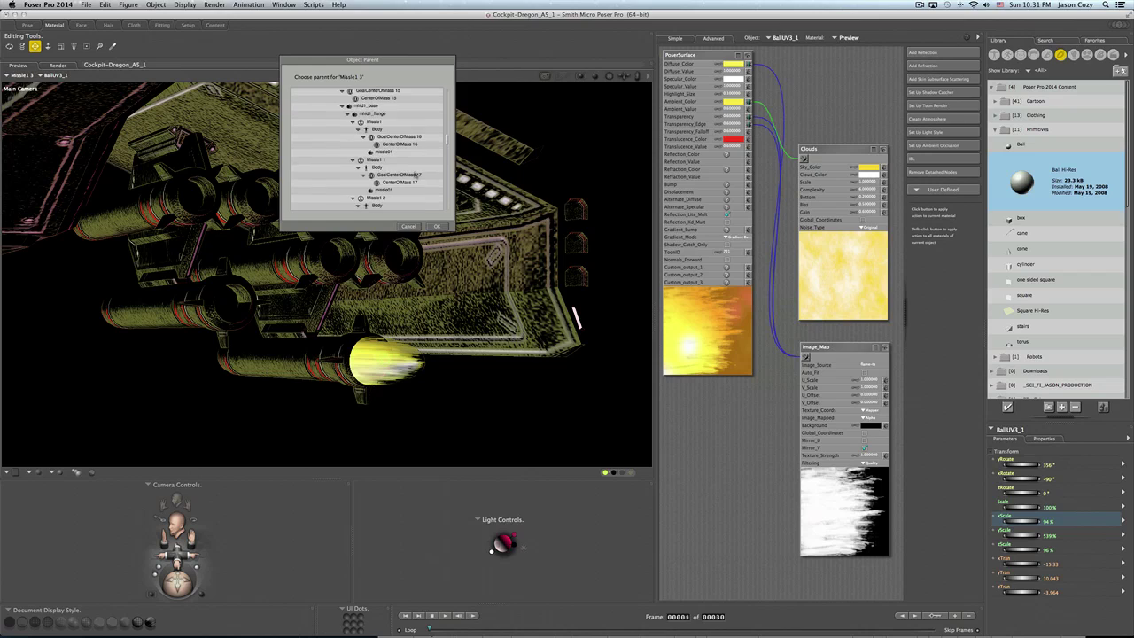
{"action": "scroll", "coordinate": [415, 175], "scroll_direction": "up", "scroll_amount": 3}
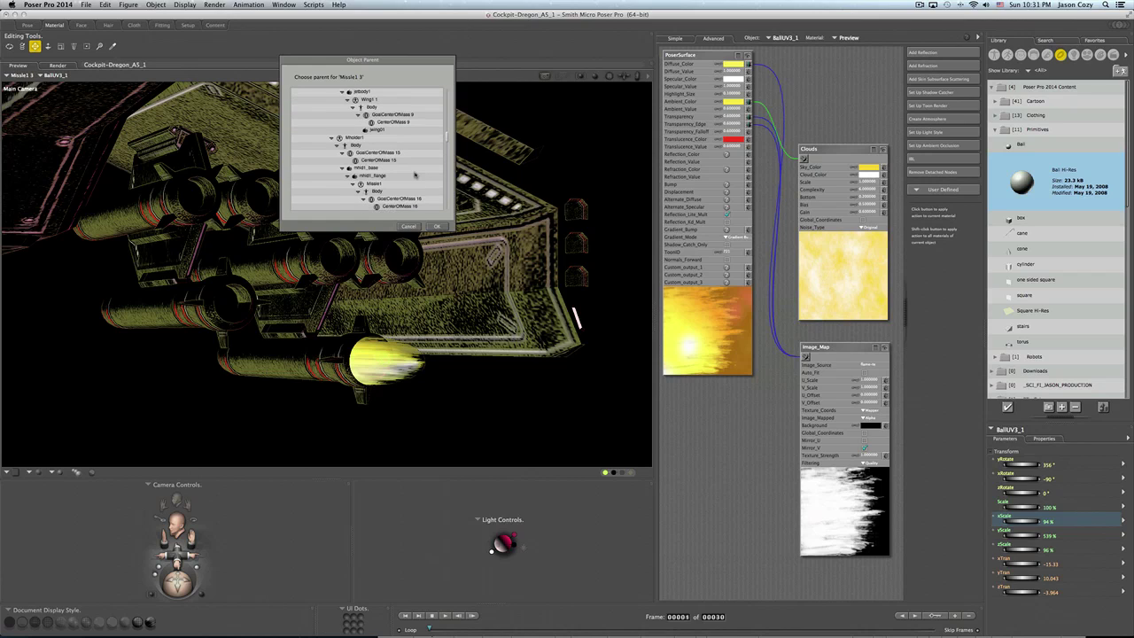
{"action": "scroll", "coordinate": [414, 175], "scroll_direction": "up", "scroll_amount": 3}
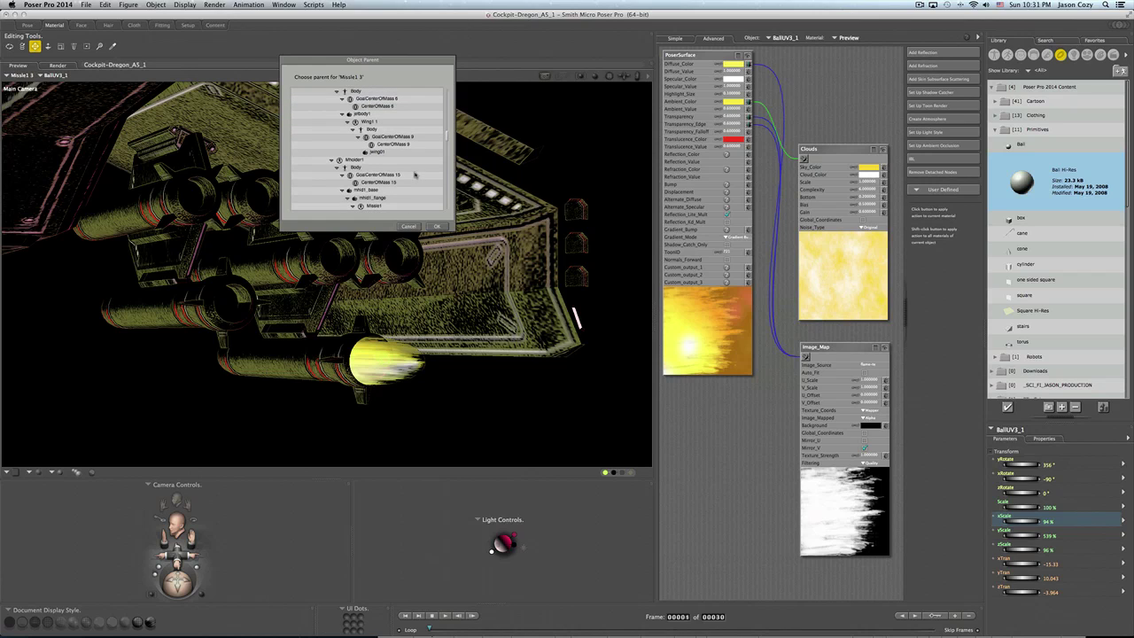
{"action": "scroll", "coordinate": [415, 174], "scroll_direction": "up", "scroll_amount": 5}
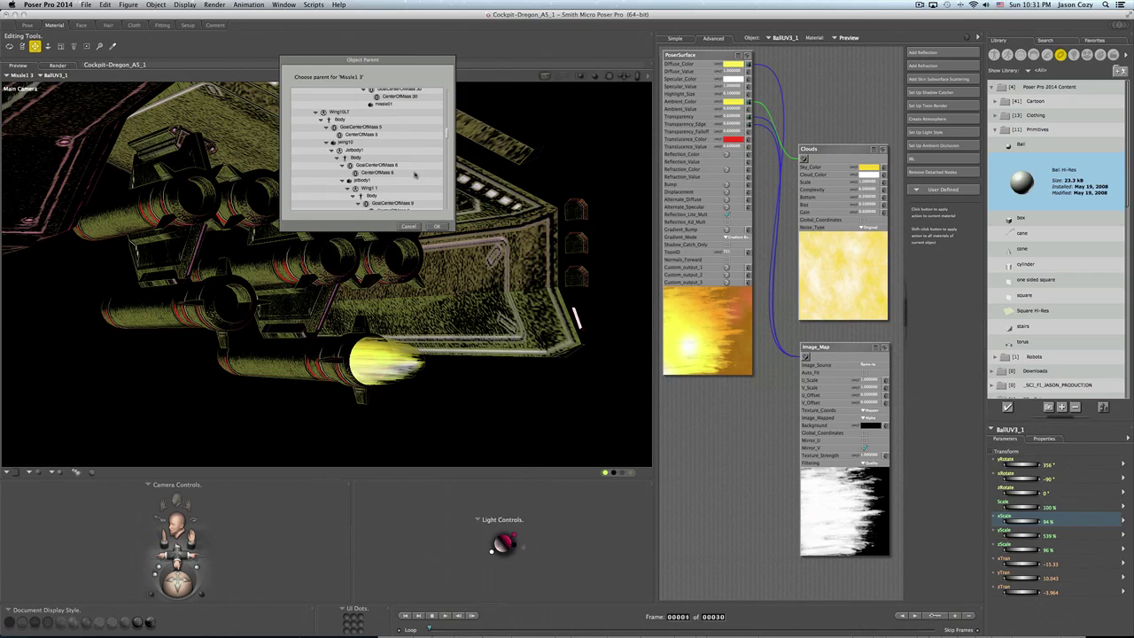
{"action": "scroll", "coordinate": [415, 174], "scroll_direction": "up", "scroll_amount": 3}
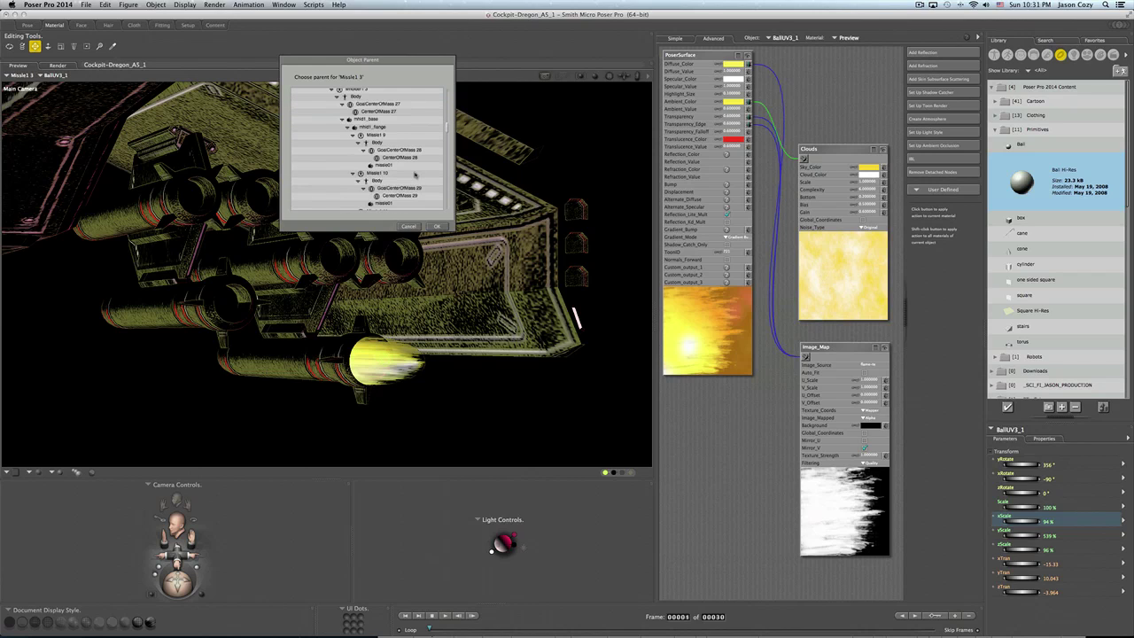
{"action": "scroll", "coordinate": [414, 175], "scroll_direction": "up", "scroll_amount": 2}
{"action": "scroll", "coordinate": [415, 177], "scroll_direction": "up", "scroll_amount": 6}
{"action": "scroll", "coordinate": [415, 175], "scroll_direction": "up", "scroll_amount": 4}
{"action": "scroll", "coordinate": [414, 175], "scroll_direction": "up", "scroll_amount": 1}
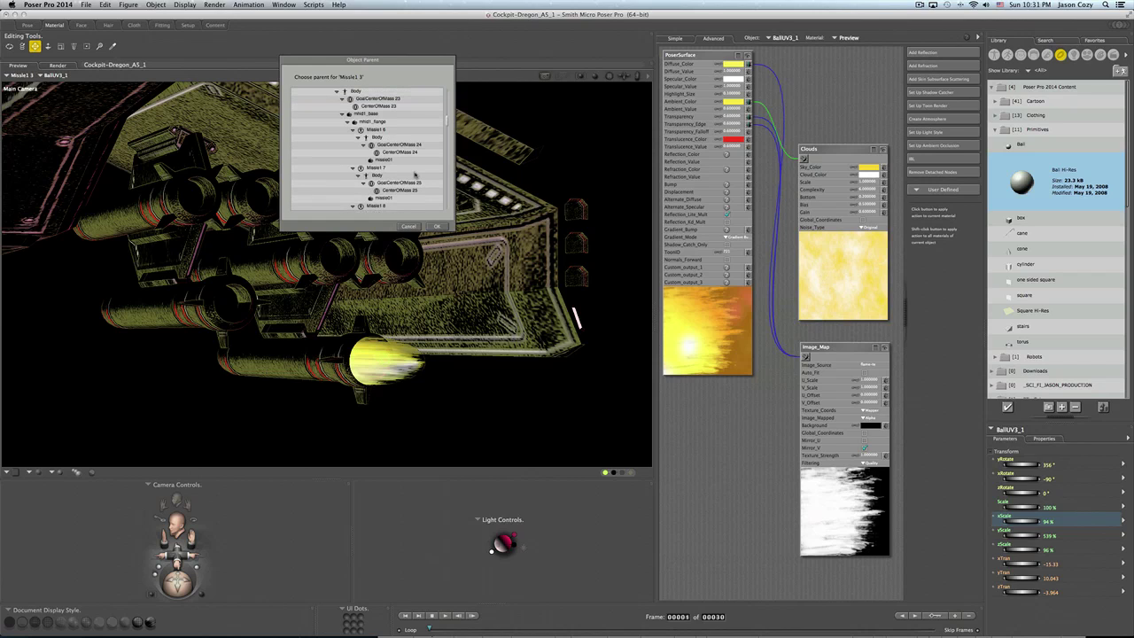
{"action": "scroll", "coordinate": [414, 175], "scroll_direction": "up", "scroll_amount": 4}
{"action": "scroll", "coordinate": [415, 175], "scroll_direction": "up", "scroll_amount": 10}
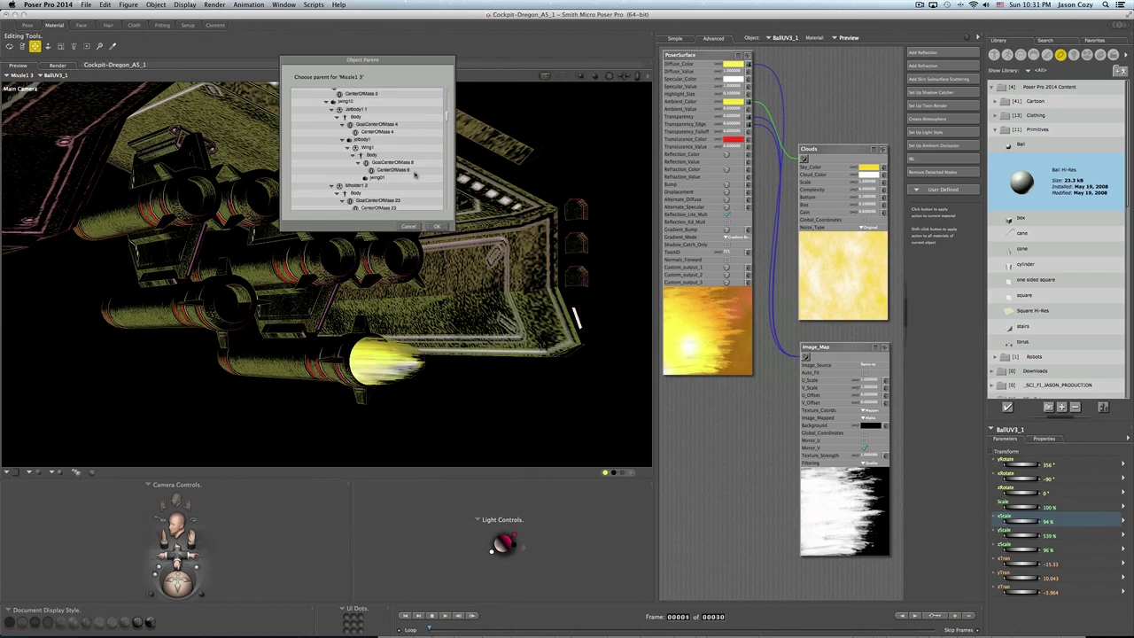
{"action": "scroll", "coordinate": [415, 175], "scroll_direction": "up", "scroll_amount": 5}
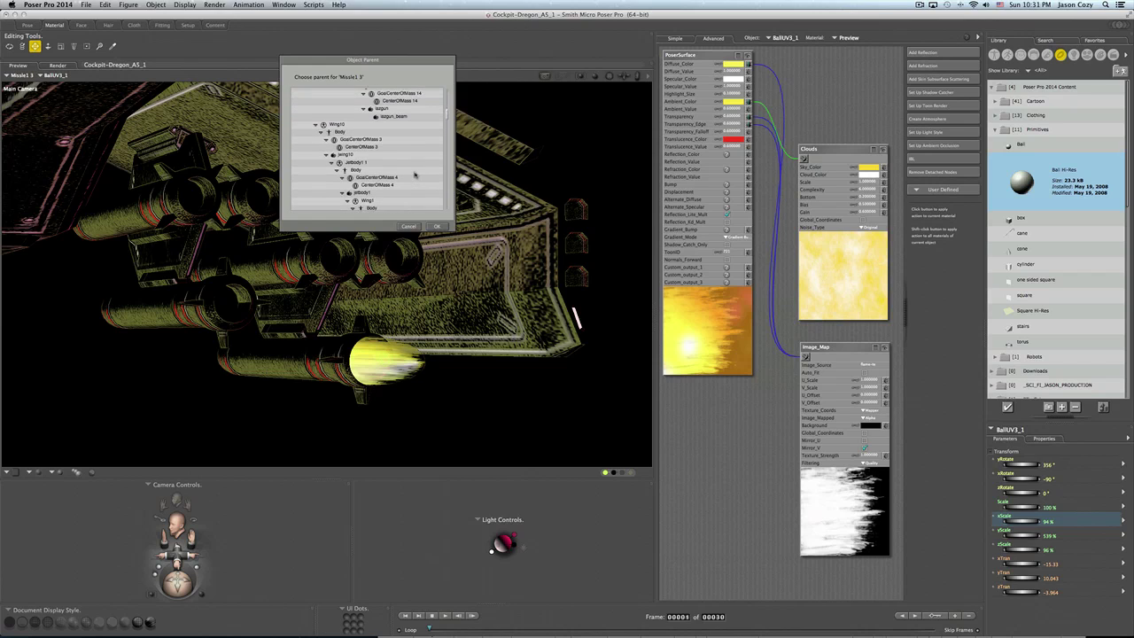
{"action": "scroll", "coordinate": [414, 174], "scroll_direction": "up", "scroll_amount": 8}
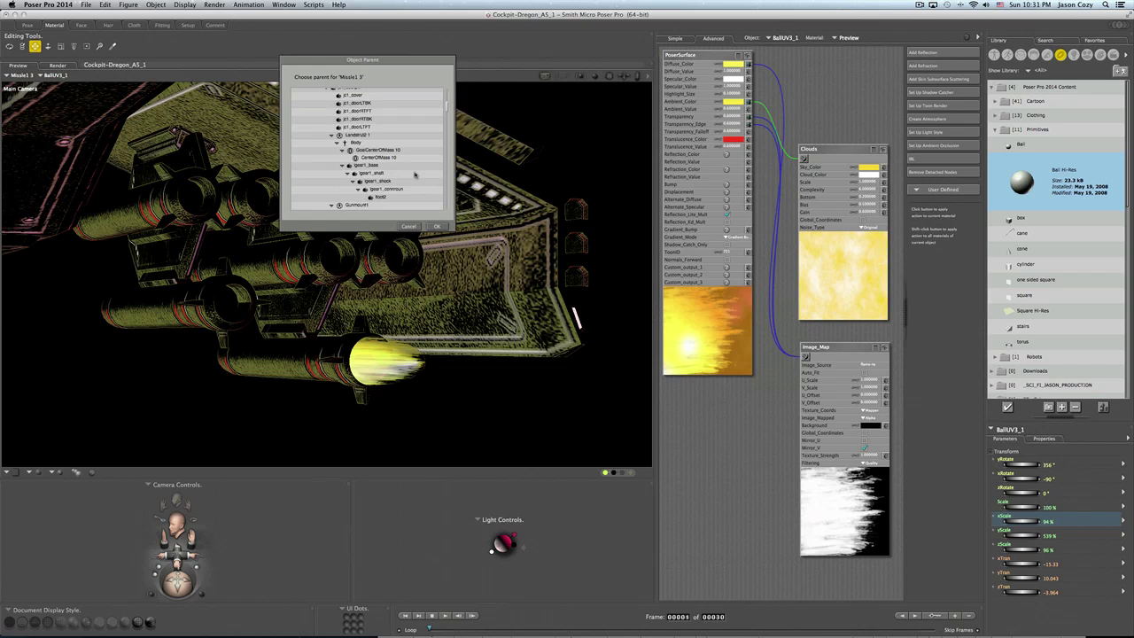
{"action": "scroll", "coordinate": [415, 174], "scroll_direction": "up", "scroll_amount": 1}
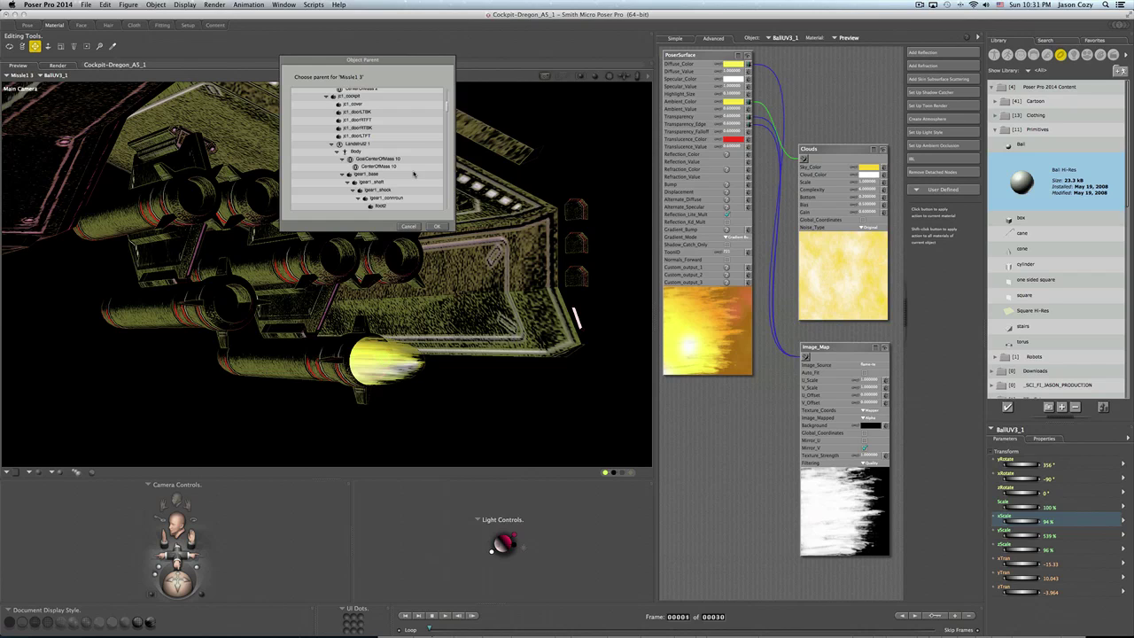
{"action": "left_click", "coordinate": [409, 225]}
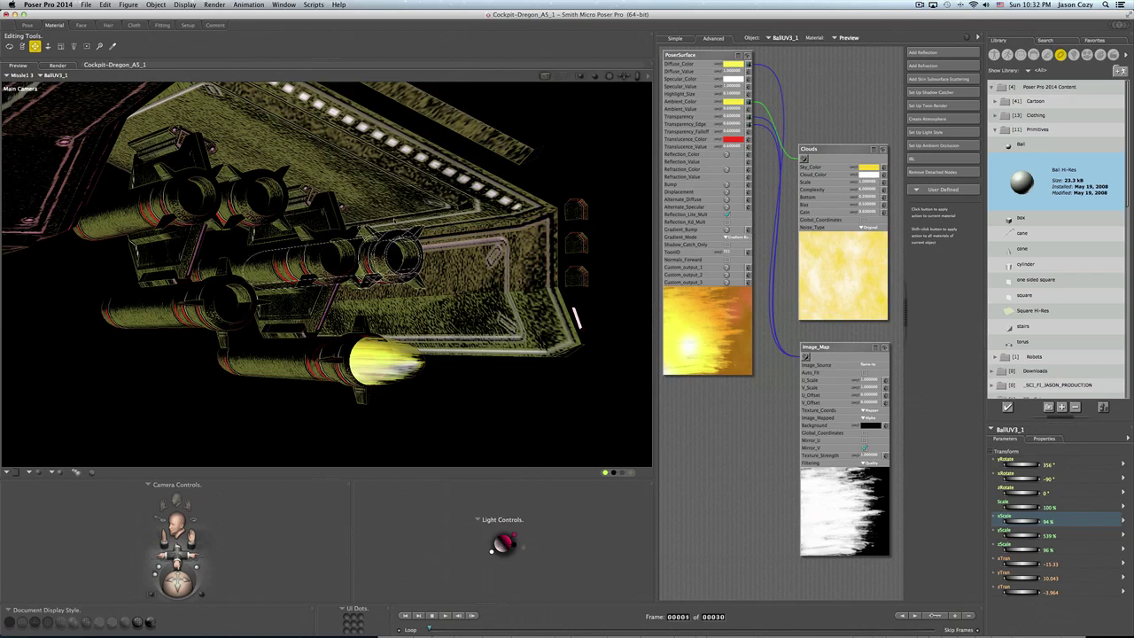
- Change the flame ball's parent from UNIVERSE to the missle-light part of the Missle1 3 figure
{"action": "left_click", "coordinate": [157, 5]}
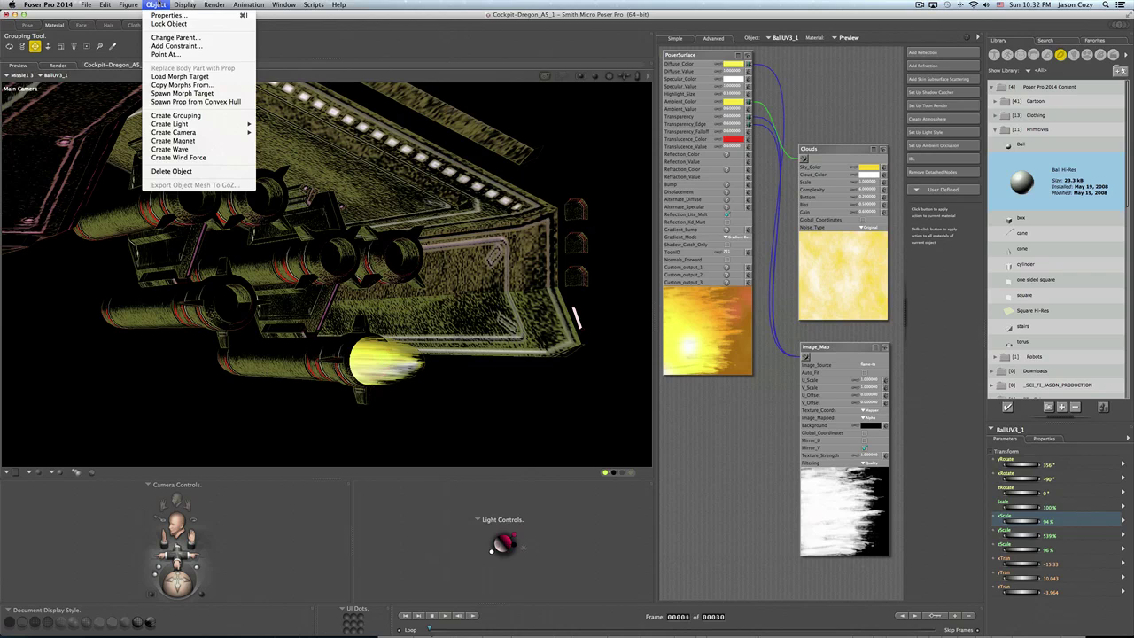
{"action": "left_click", "coordinate": [176, 37]}
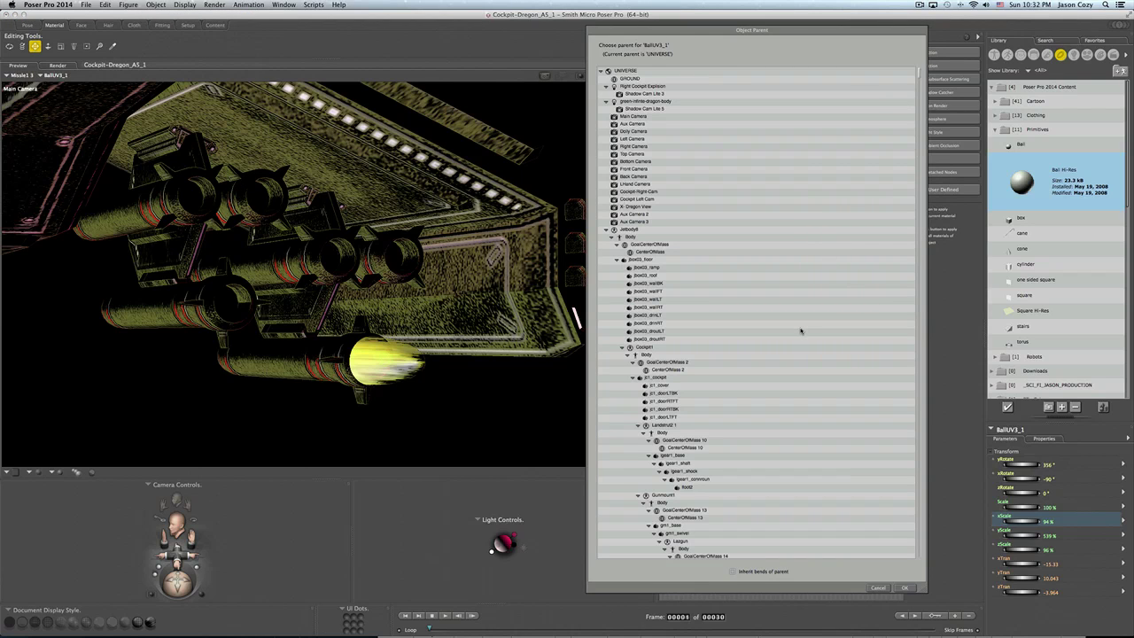
{"action": "scroll", "coordinate": [800, 331], "scroll_direction": "down", "scroll_amount": 10}
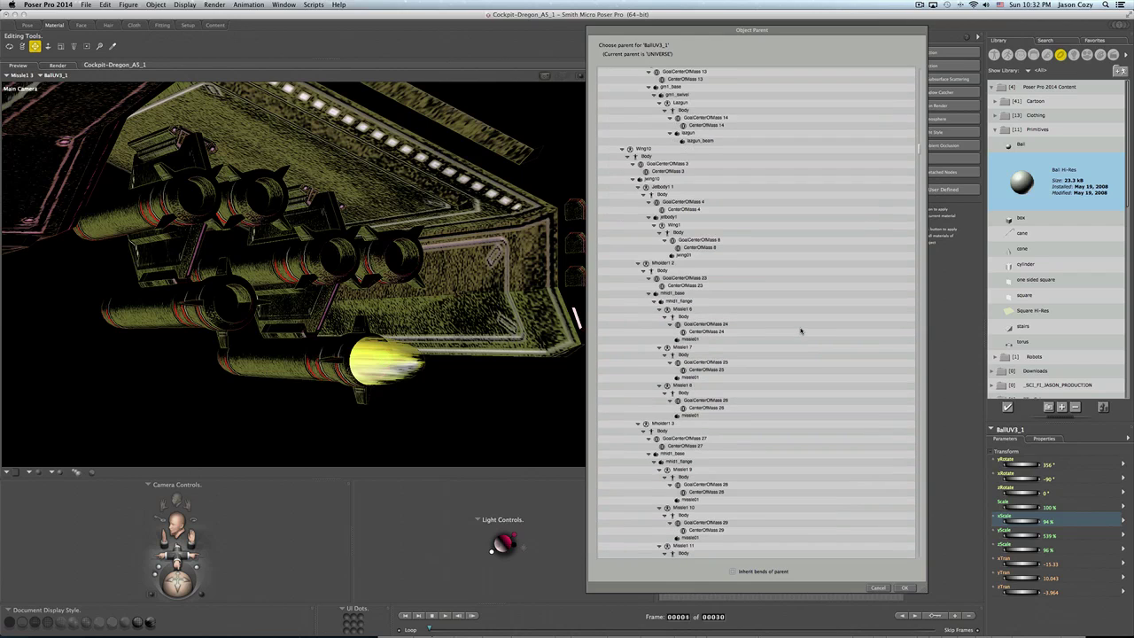
{"action": "scroll", "coordinate": [799, 331], "scroll_direction": "down", "scroll_amount": 4}
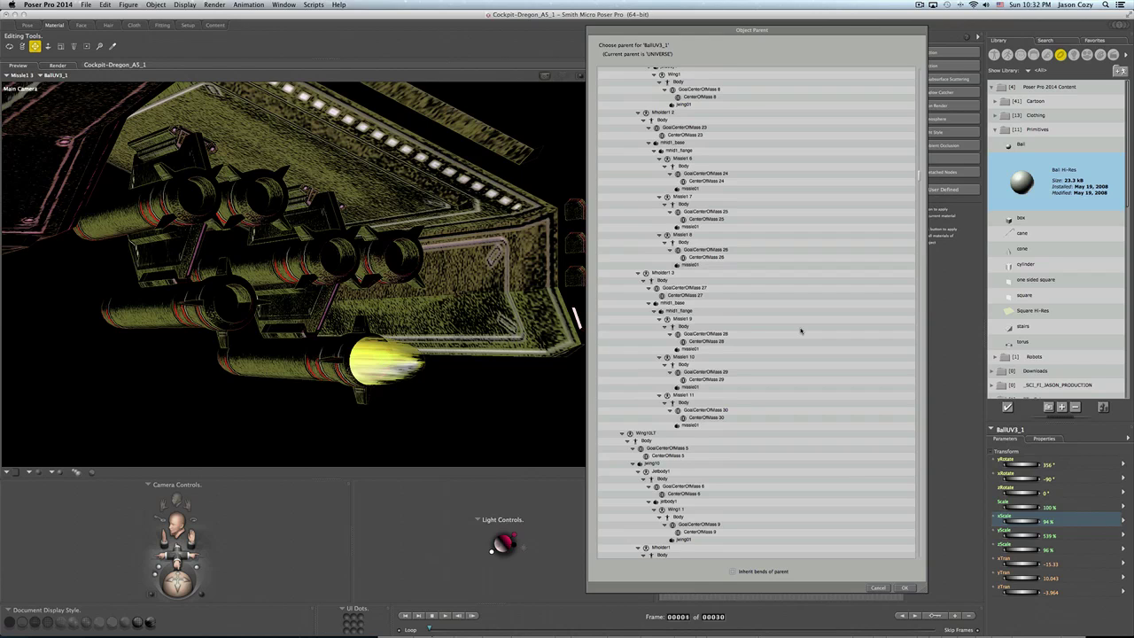
{"action": "scroll", "coordinate": [801, 330], "scroll_direction": "down", "scroll_amount": 8}
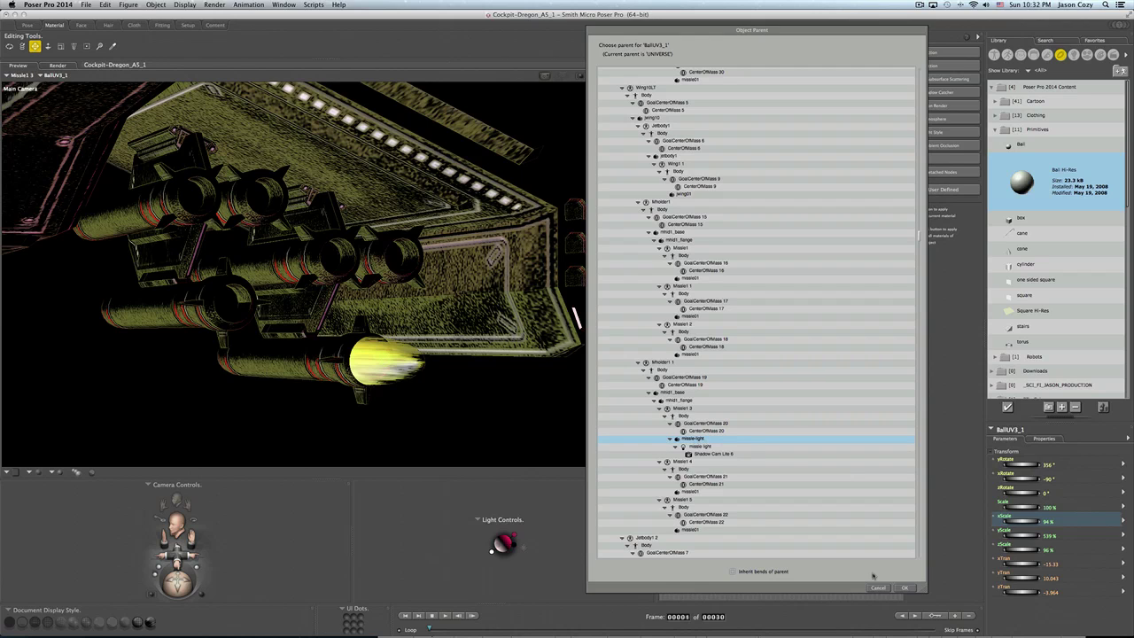
{"action": "left_click", "coordinate": [904, 588]}
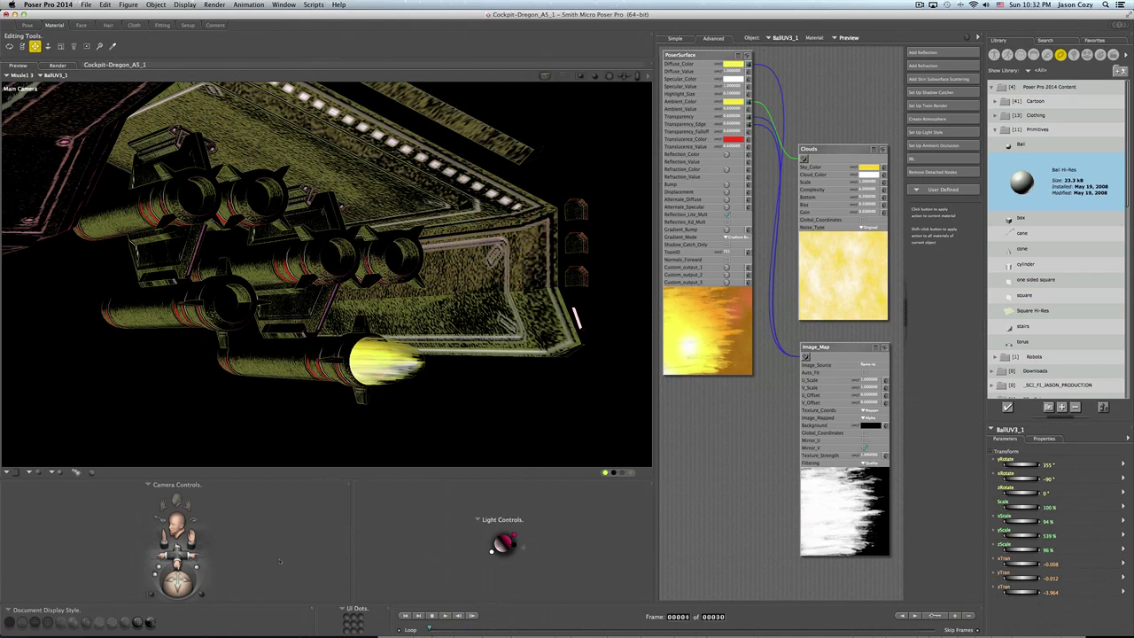
- In the Pose room, scrub the timeline to about frame 14 and back to frame 1 to check that the flame follows the missile
{"action": "left_click", "coordinate": [28, 25]}
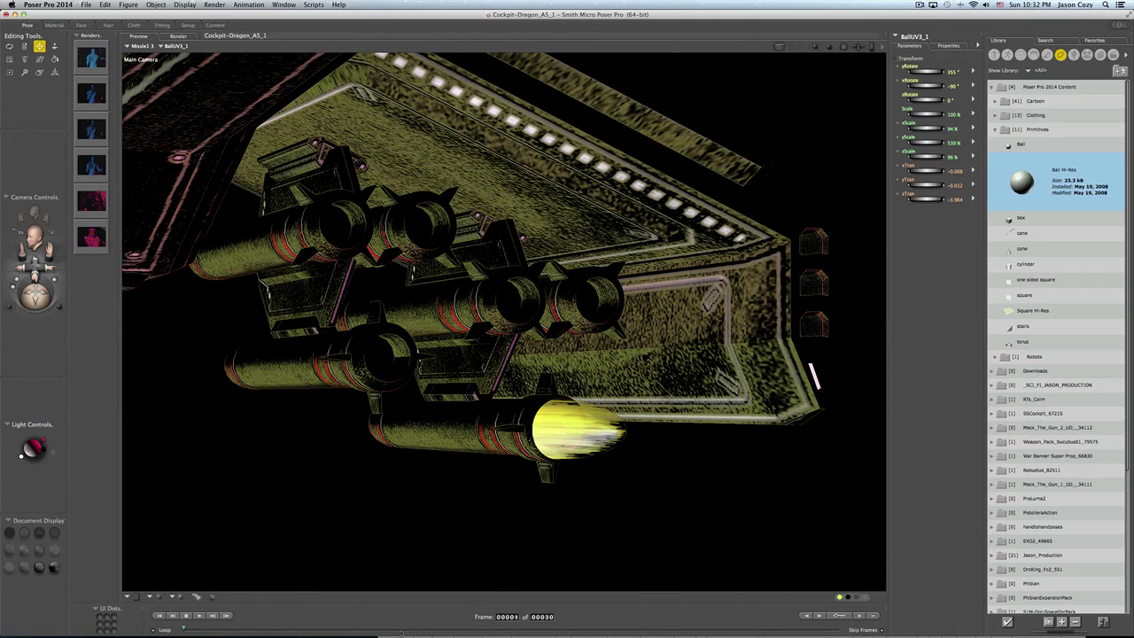
{"action": "left_click_drag", "start_coordinate": [184, 628], "coordinate": [513, 630]}
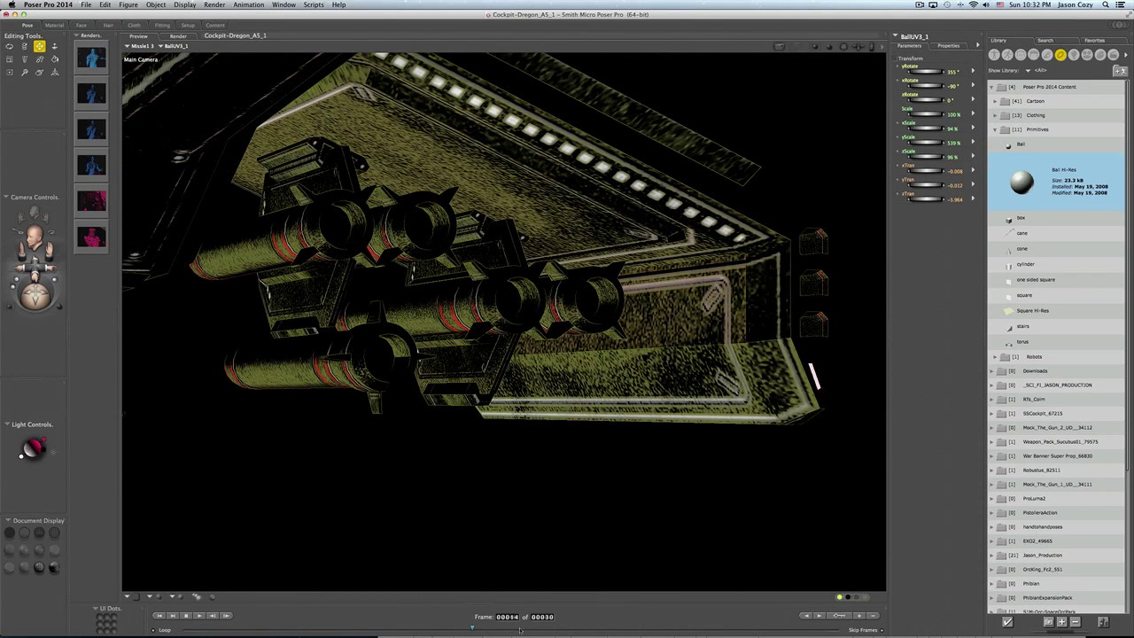
{"action": "left_click_drag", "start_coordinate": [280, 629], "coordinate": [95, 630]}
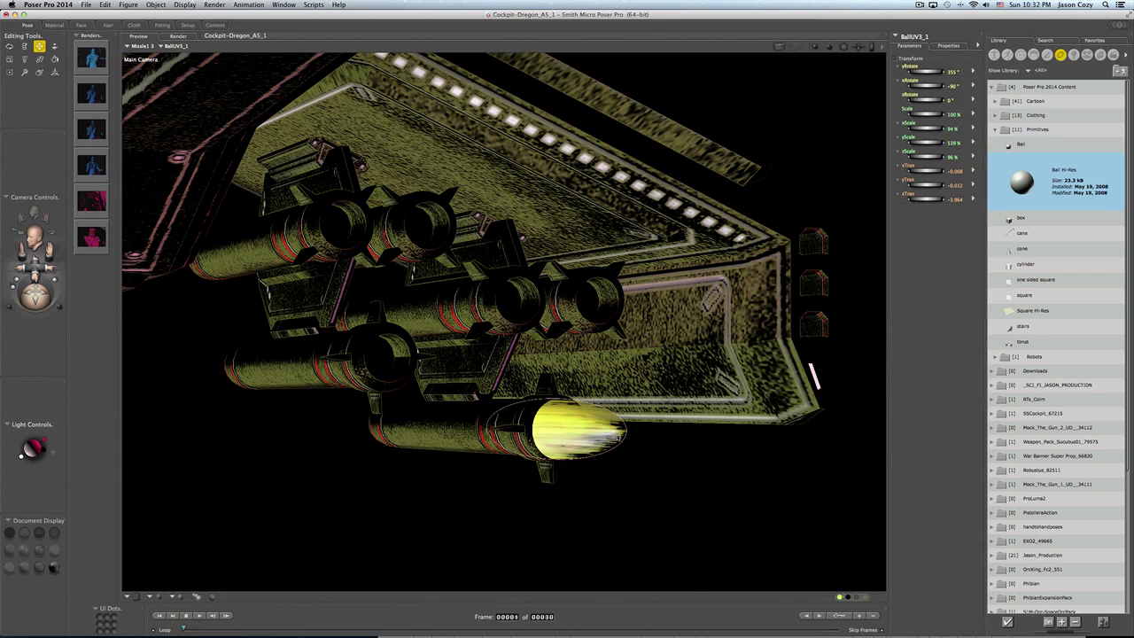
- In the Material room, make the flame's PoserSurface Diffuse_Color animatable and set it to black at frame 1
{"action": "left_click", "coordinate": [56, 25]}
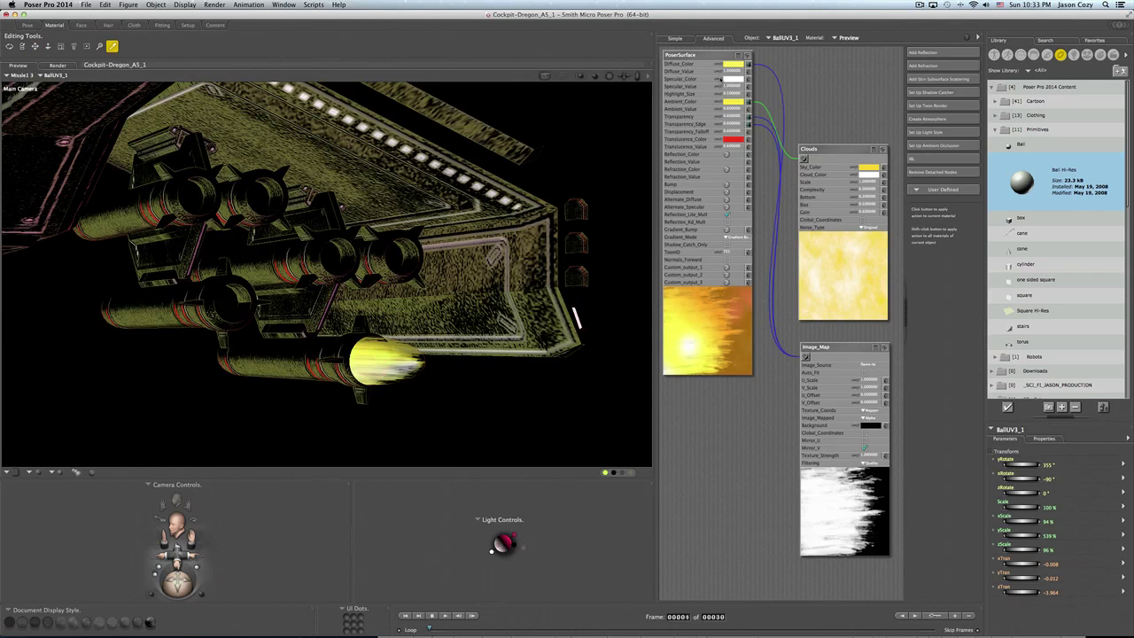
{"action": "left_click", "coordinate": [724, 77]}
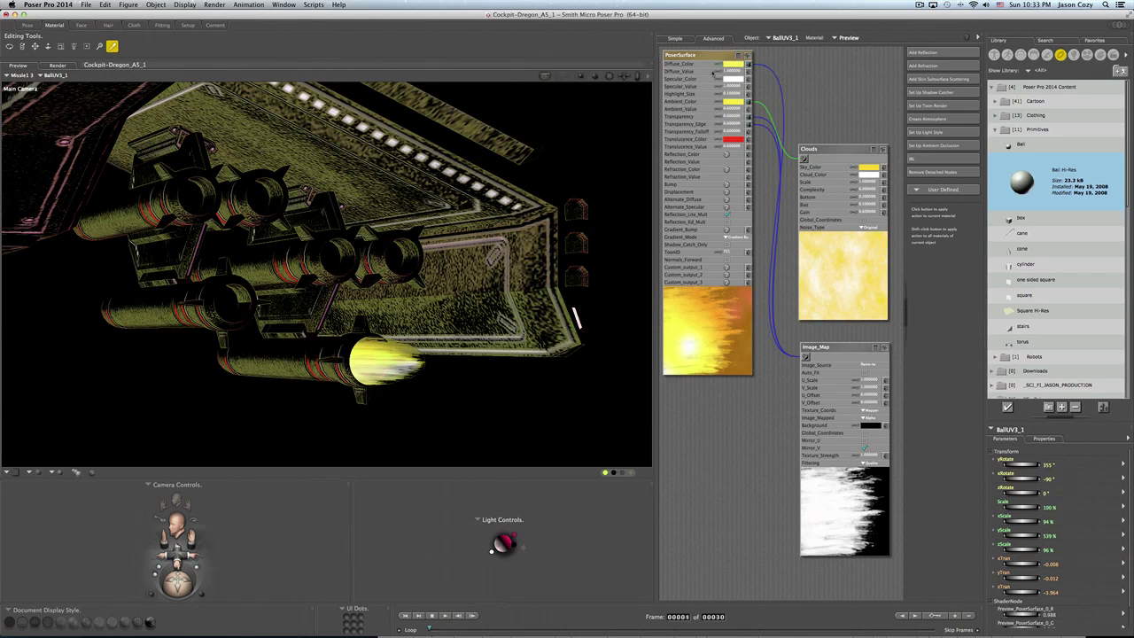
{"action": "left_click", "coordinate": [731, 64]}
{"action": "left_click", "coordinate": [733, 67]}
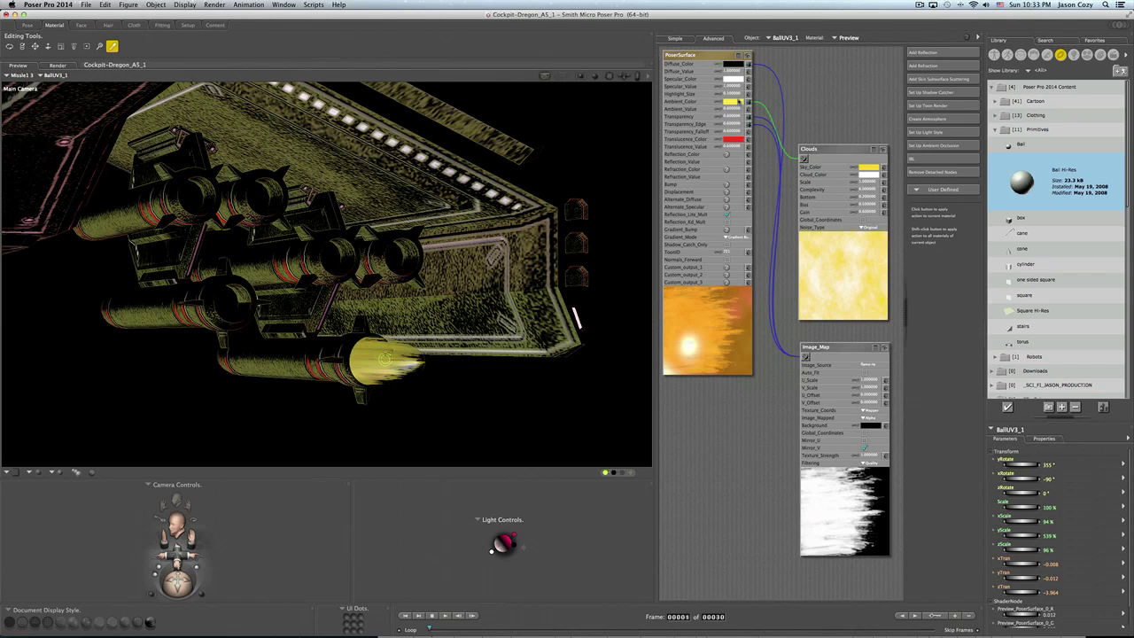
- Make the flame's Ambient_Color and Ambient_Value animatable and set Ambient_Value to 0 at frame 1
{"action": "left_click", "coordinate": [733, 102]}
{"action": "left_click", "coordinate": [735, 104]}
{"action": "right_click", "coordinate": [727, 109]}
{"action": "key", "text": "Escape"}
{"action": "left_click", "coordinate": [735, 109]}
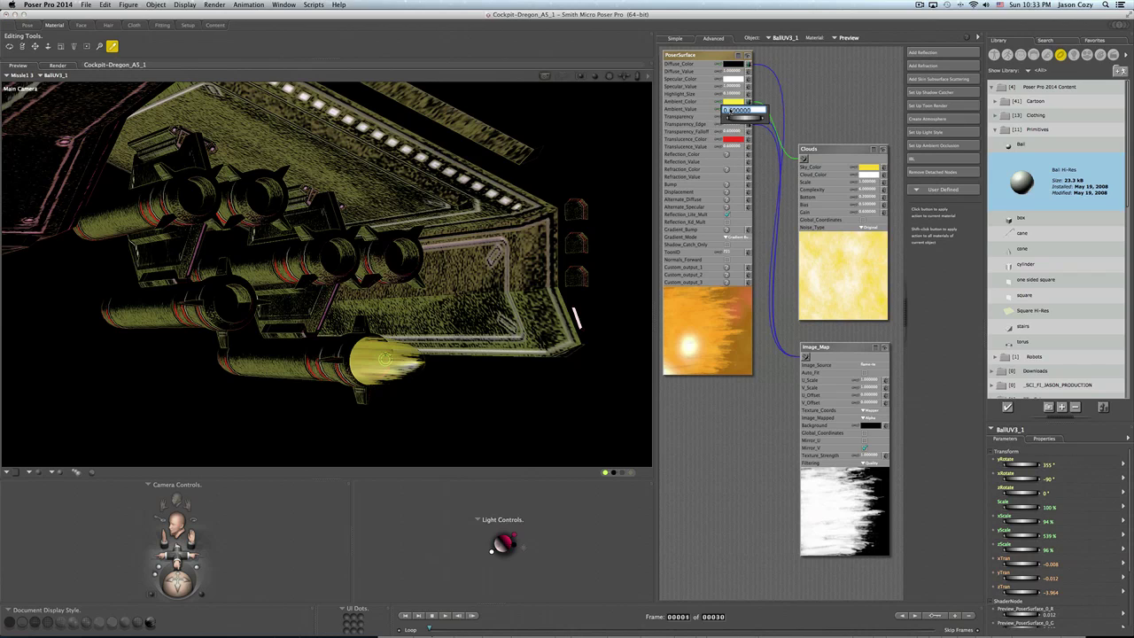
{"action": "type", "text": "0"}
{"action": "key", "text": "Return"}
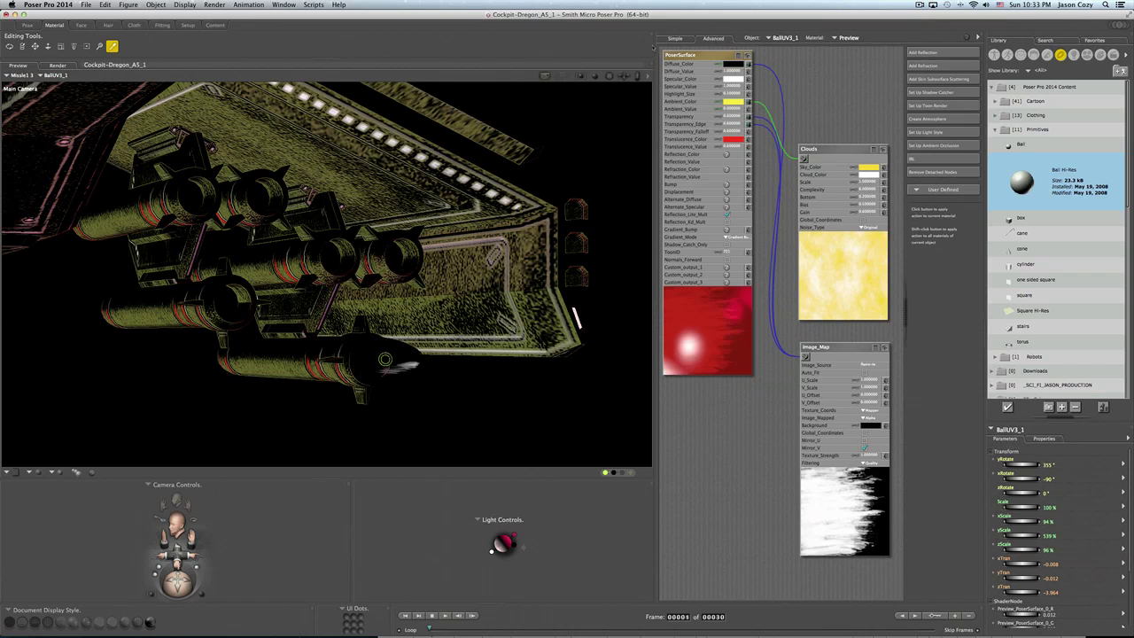
- Go to frame 2 and set the flame's Ambient_Value to 0.8
{"action": "left_click", "coordinate": [732, 71]}
{"action": "left_click_drag", "start_coordinate": [437, 629], "coordinate": [440, 629]}
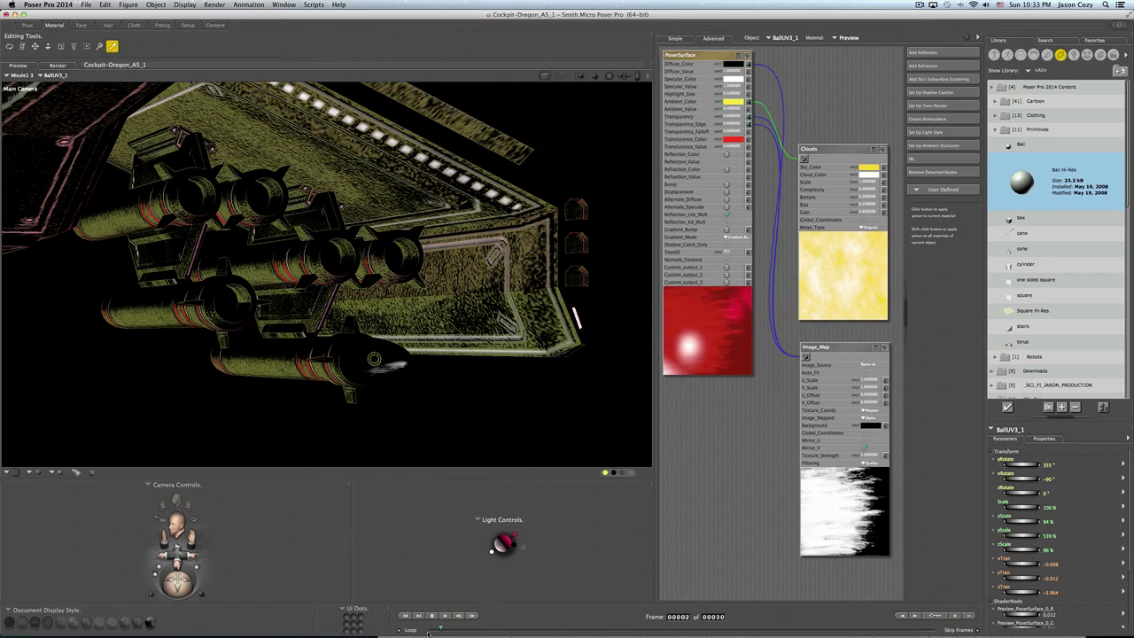
{"action": "left_click_drag", "start_coordinate": [442, 629], "coordinate": [437, 629]}
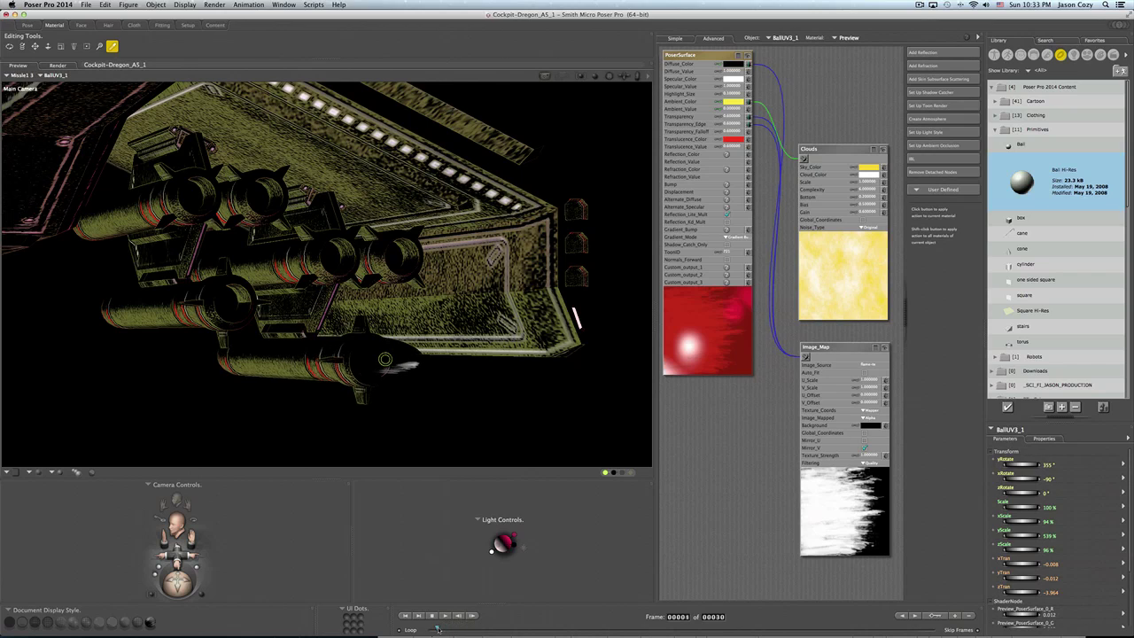
{"action": "left_click_drag", "start_coordinate": [438, 628], "coordinate": [441, 629]}
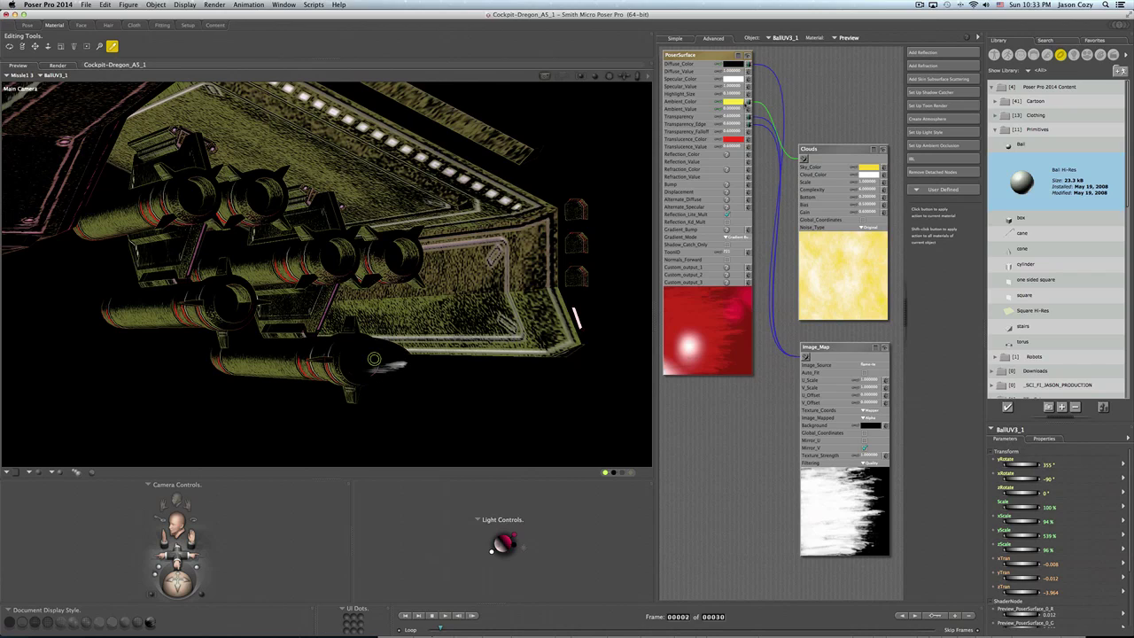
{"action": "left_click", "coordinate": [736, 116]}
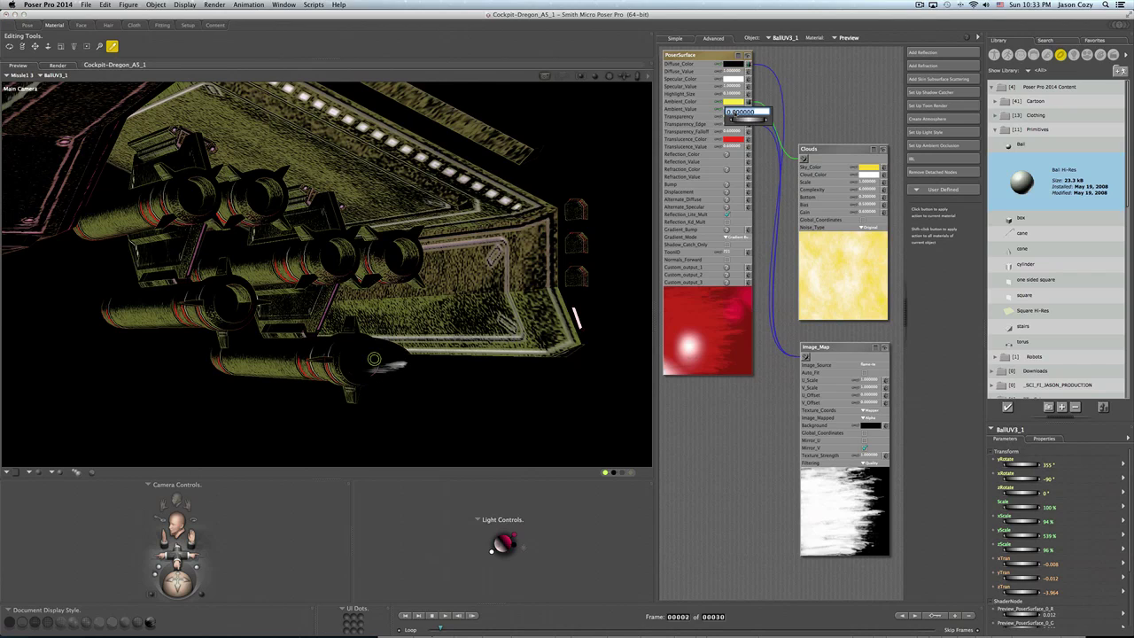
{"action": "type", "text": "1"}
{"action": "key", "text": "Return"}
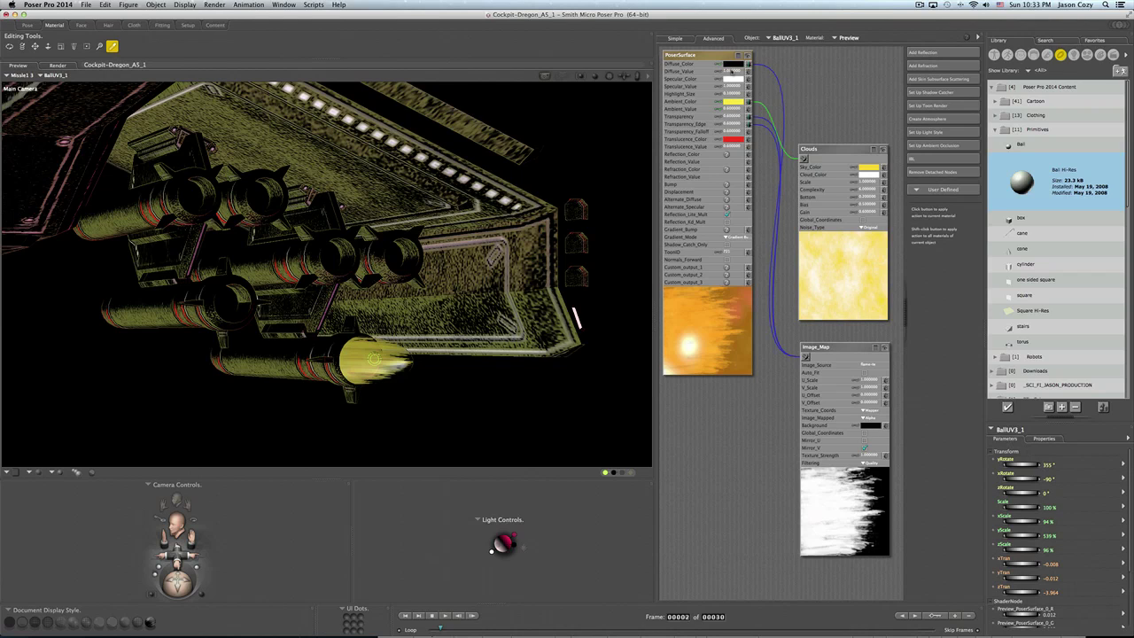
{"action": "left_click", "coordinate": [735, 109]}
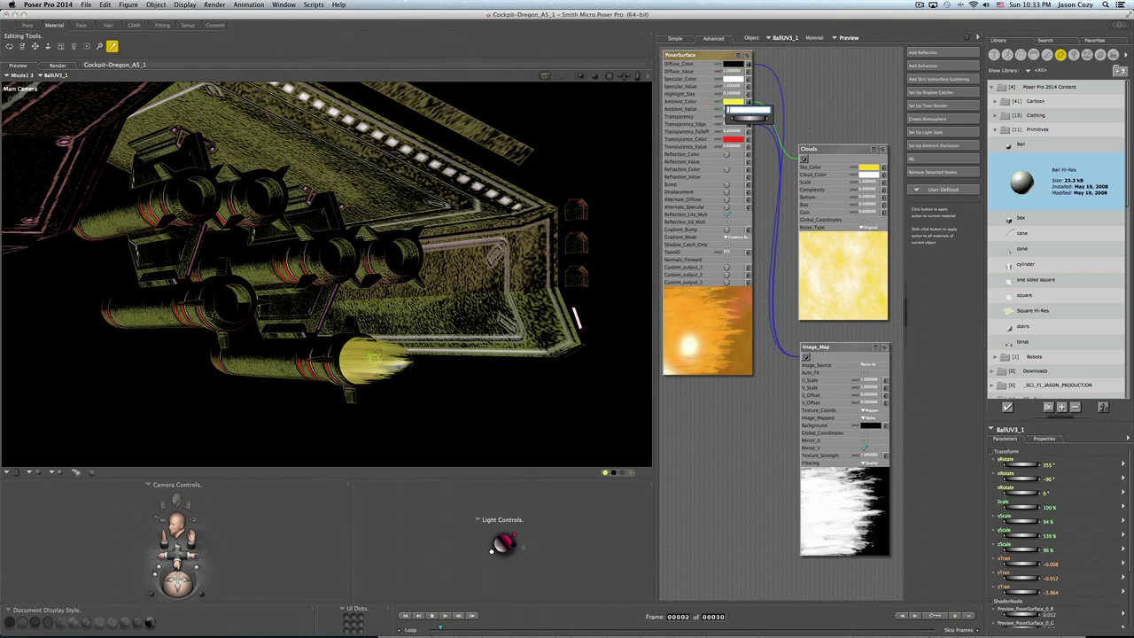
{"action": "type", "text": "0.4"}
{"action": "key", "text": "Return"}
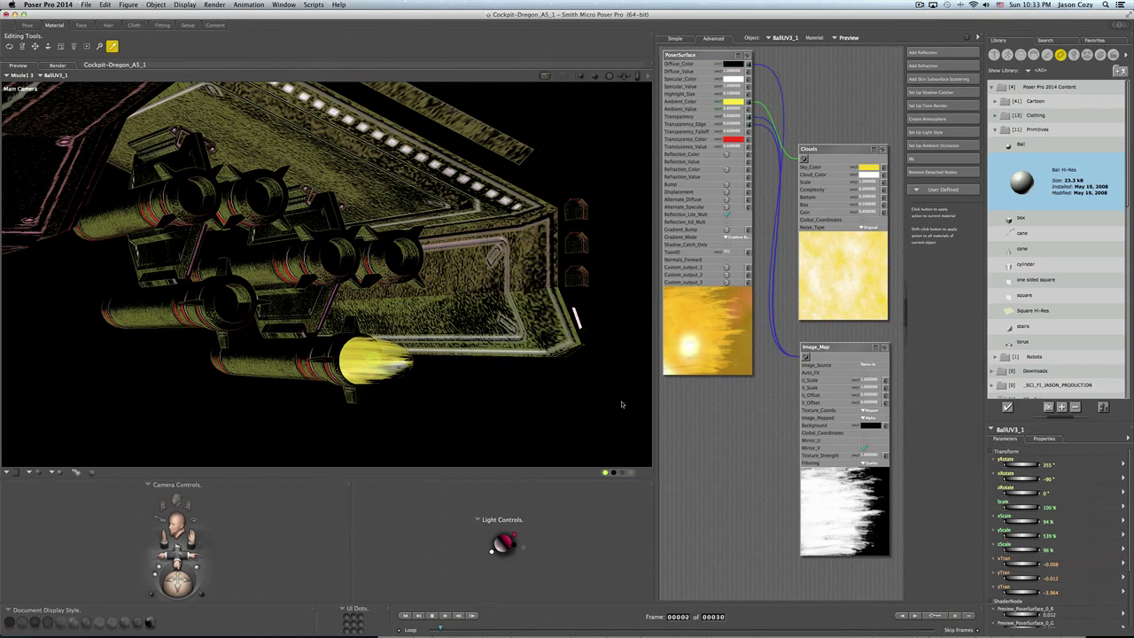
- Return to frame 1 and check the flame's Ambient_Value there
{"action": "left_click_drag", "start_coordinate": [438, 627], "coordinate": [423, 628]}
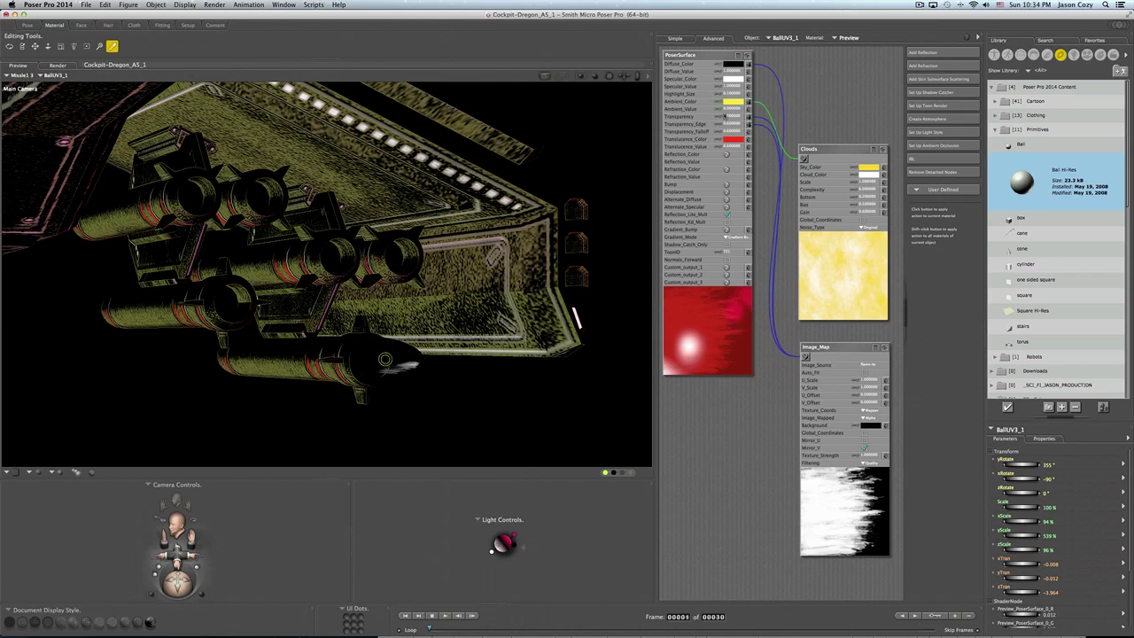
{"action": "left_click", "coordinate": [732, 111]}
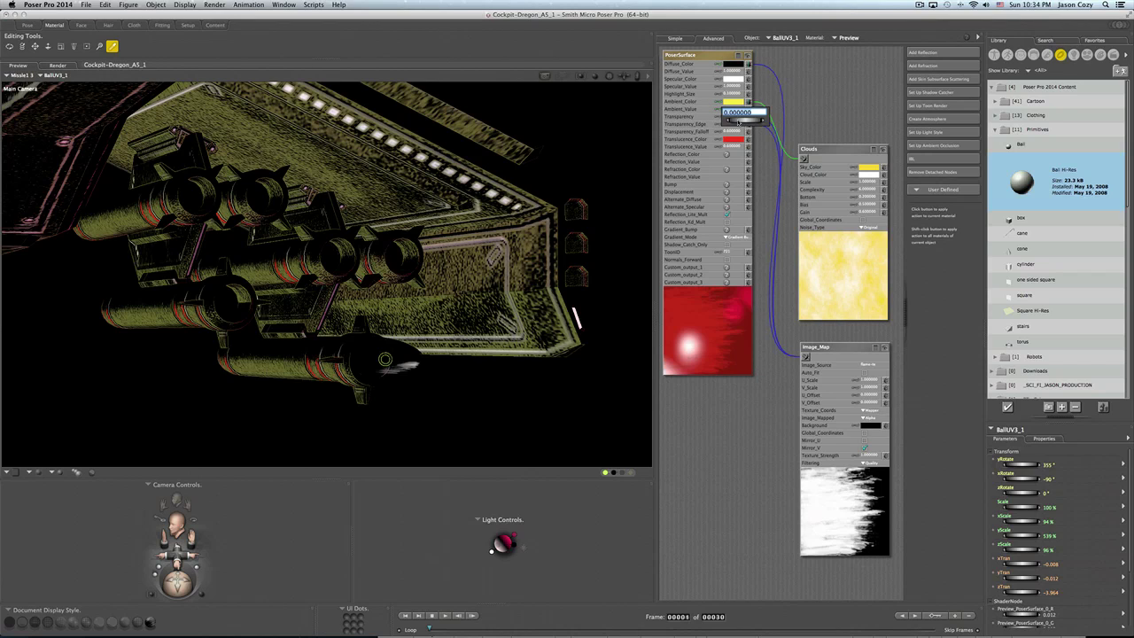
{"action": "left_click", "coordinate": [834, 117]}
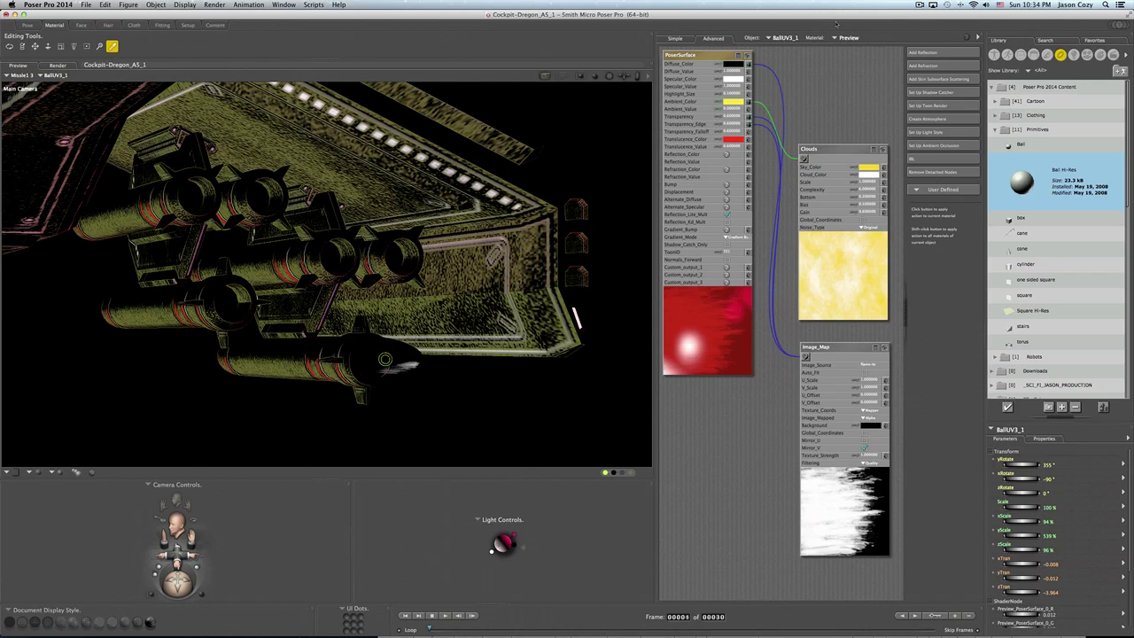
- Return to the Pose room and switch the preview from the Main Camera to the Aux Camera
{"action": "left_click", "coordinate": [28, 24]}
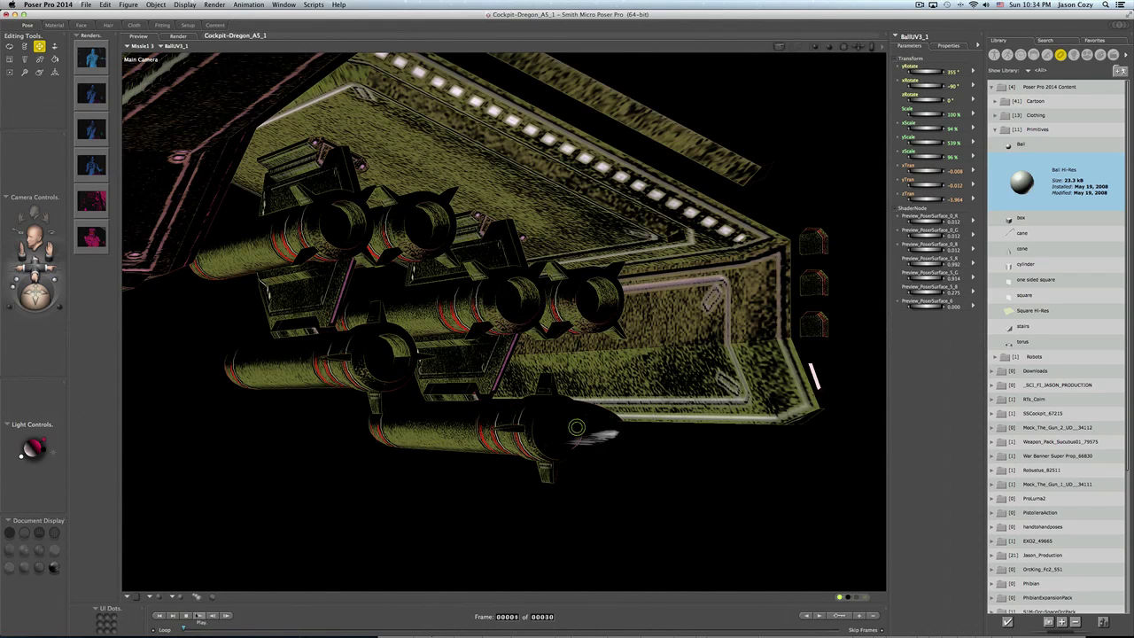
{"action": "left_click_drag", "start_coordinate": [859, 51], "coordinate": [851, 89]}
{"action": "key", "text": "r"}
{"action": "mouse_move", "coordinate": [531, 398]}
{"action": "left_mouse_down"}
{"action": "mouse_move", "coordinate": [449, 469]}
{"action": "mouse_move", "coordinate": [281, 470]}
{"action": "mouse_move", "coordinate": [404, 425]}
{"action": "mouse_move", "coordinate": [552, 393]}
{"action": "mouse_move", "coordinate": [536, 385]}
{"action": "mouse_move", "coordinate": [550, 390]}
{"action": "left_mouse_up"}
{"action": "key", "text": "t"}
{"action": "right_click", "coordinate": [829, 53]}
{"action": "right_click", "coordinate": [686, 134]}
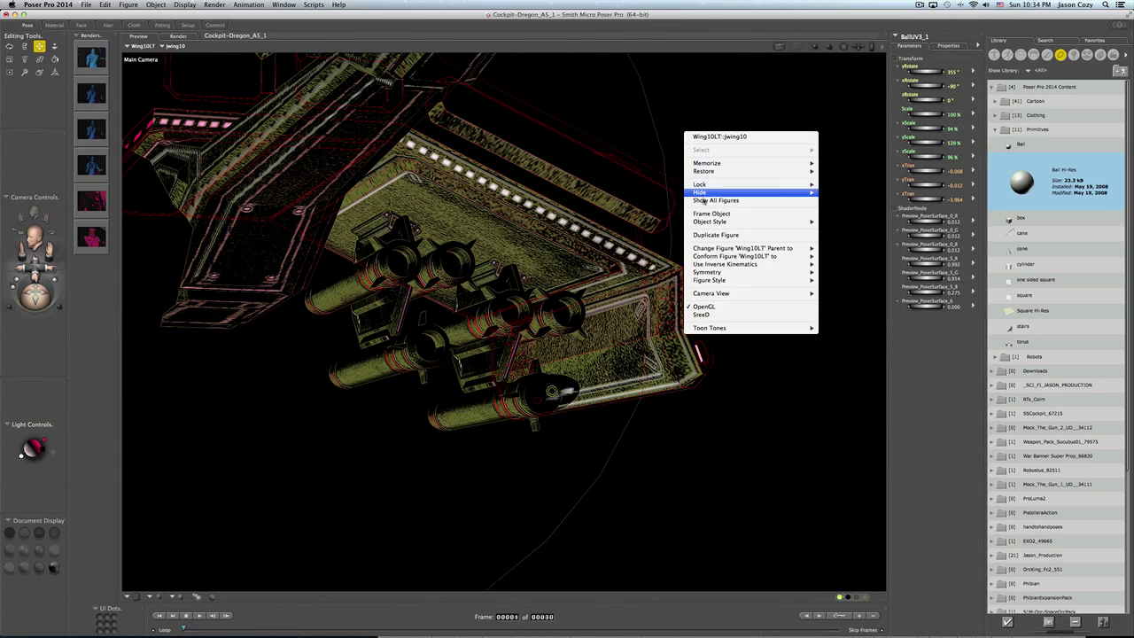
{"action": "mouse_move", "coordinate": [717, 293]}
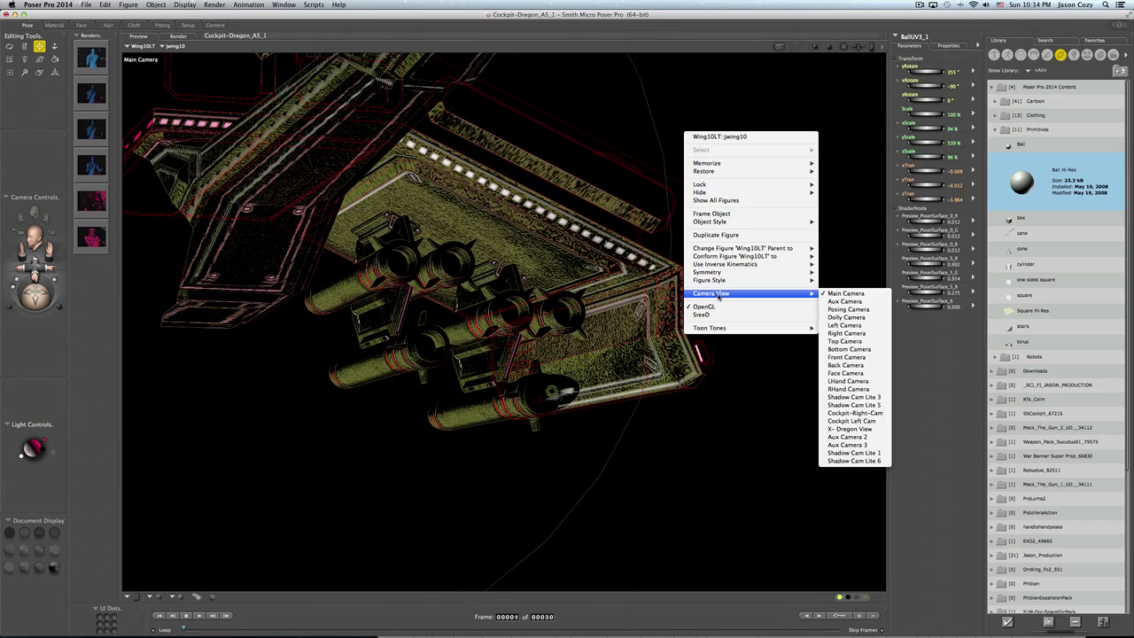
{"action": "left_click", "coordinate": [845, 301]}
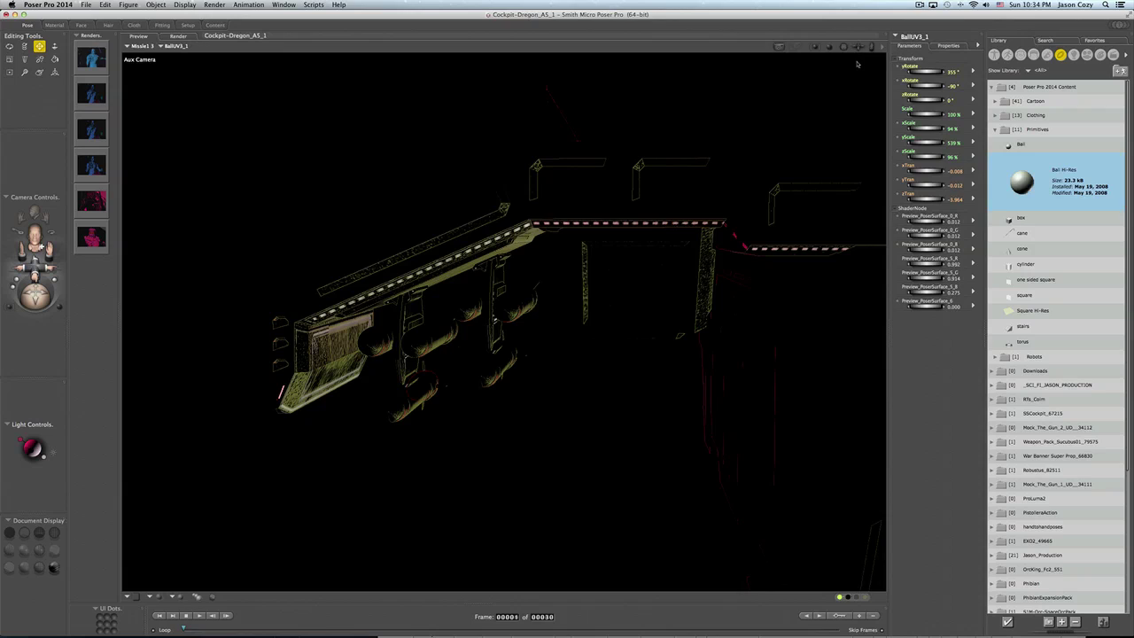
- At frame 7, reshape the flame ball to 0% xScale, 1712% yScale, 86% zScale and 359° yRotate
{"action": "left_click_drag", "start_coordinate": [184, 629], "coordinate": [311, 627]}
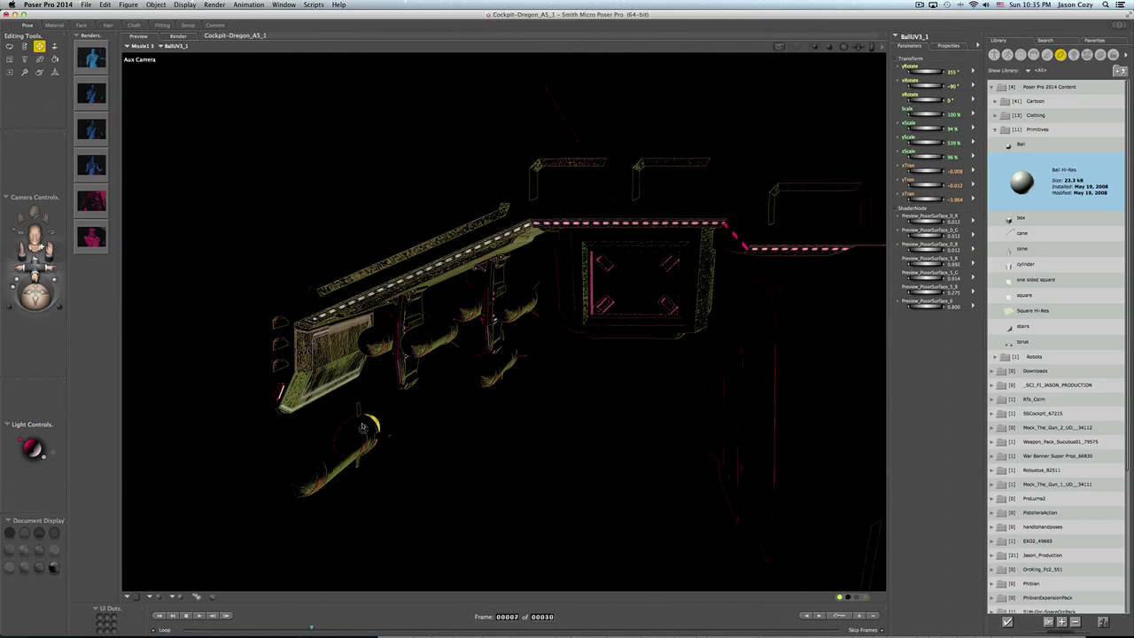
{"action": "left_click", "coordinate": [369, 424]}
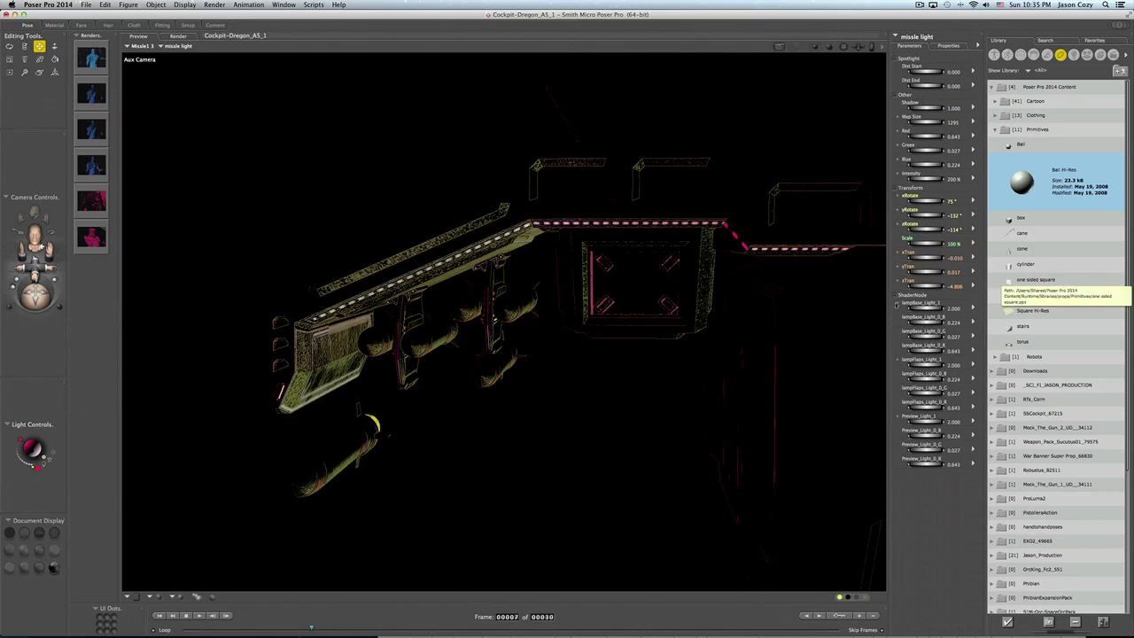
{"action": "left_click", "coordinate": [363, 428]}
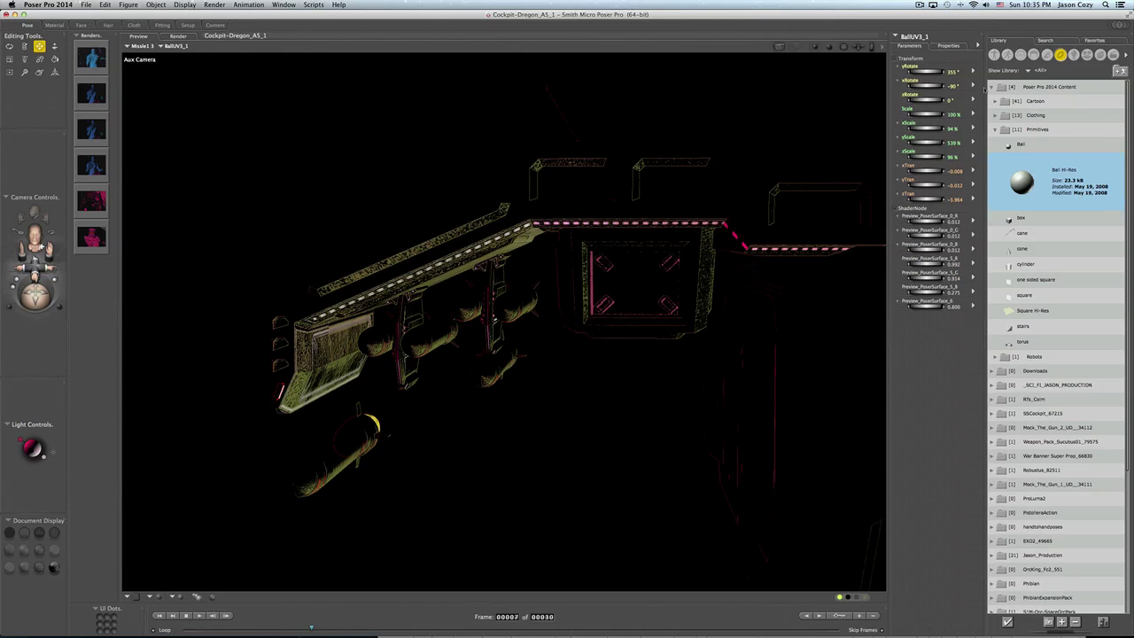
{"action": "left_click_drag", "start_coordinate": [930, 143], "coordinate": [946, 142]}
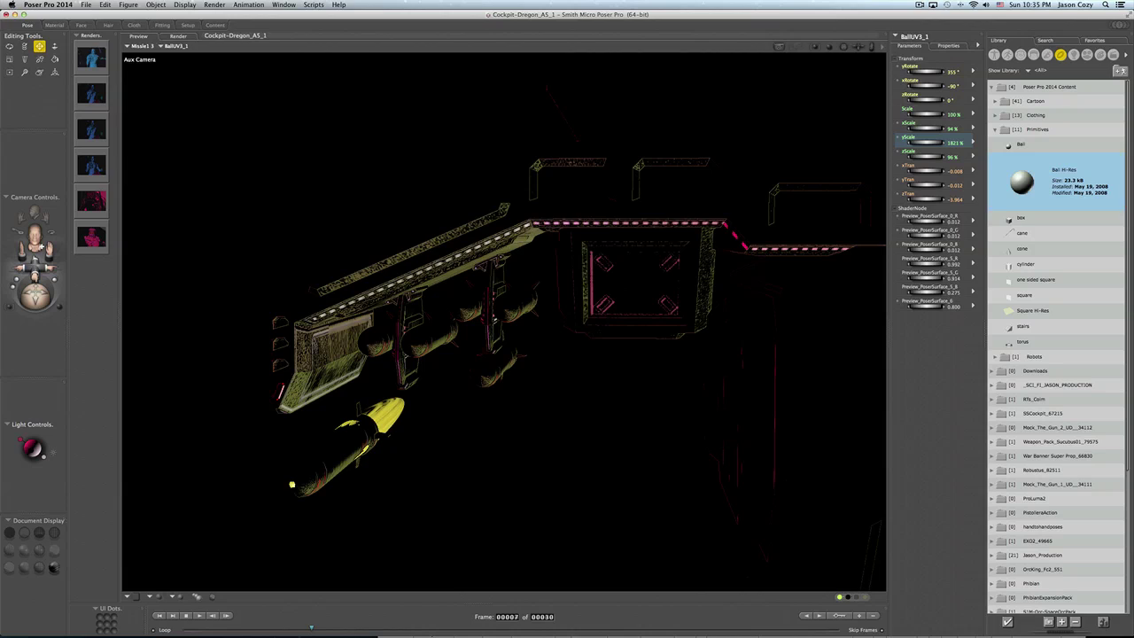
{"action": "left_click_drag", "start_coordinate": [946, 143], "coordinate": [928, 156]}
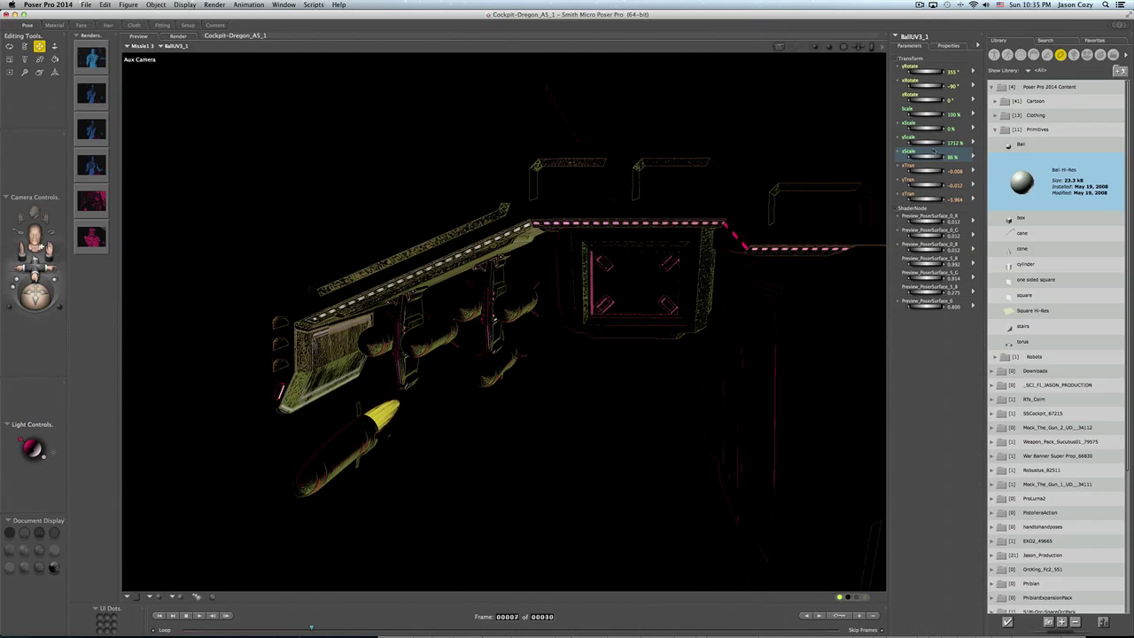
{"action": "left_click_drag", "start_coordinate": [926, 73], "coordinate": [927, 72]}
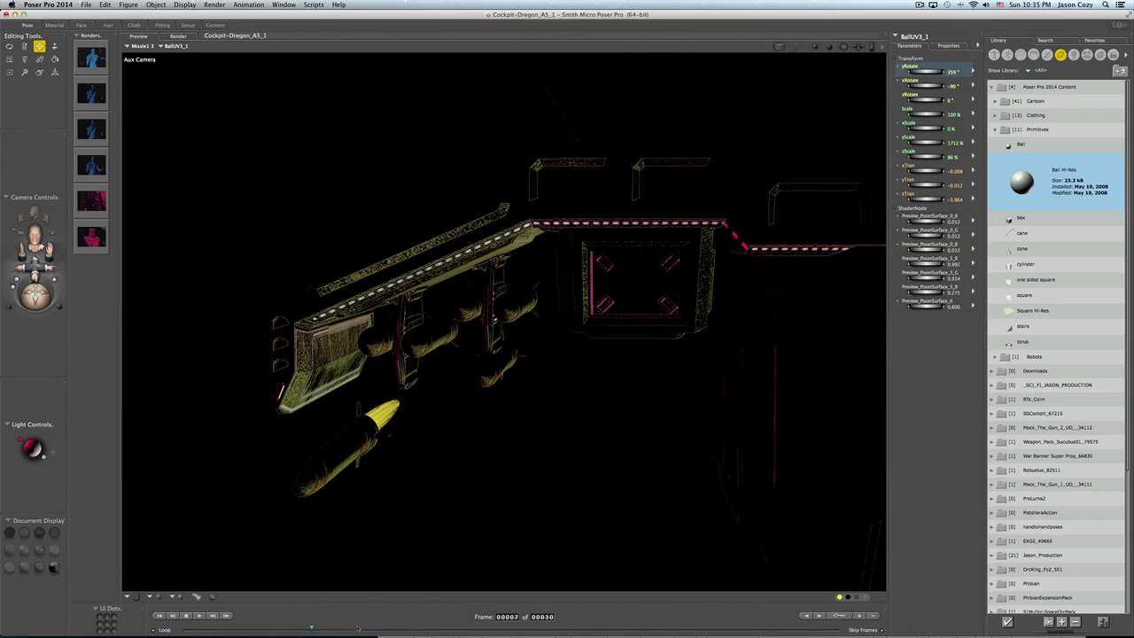
- Scrub the timeline back to frame 1 and forward to frame 9 to review the flame's animation on the launched missile
{"action": "left_click_drag", "start_coordinate": [303, 628], "coordinate": [55, 634]}
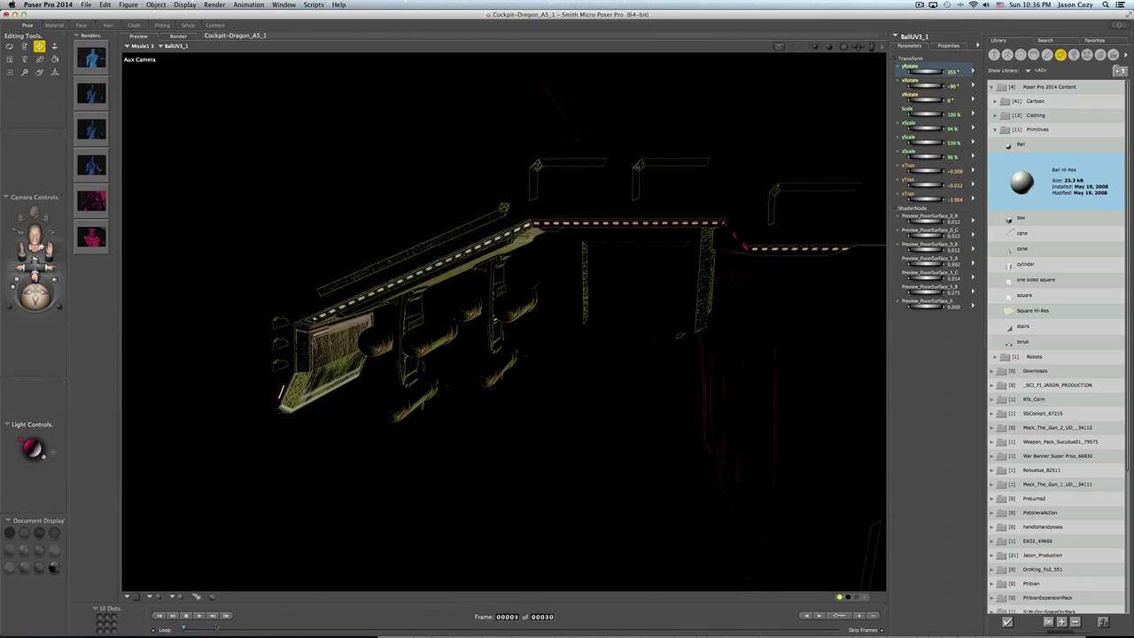
{"action": "left_click_drag", "start_coordinate": [183, 629], "coordinate": [355, 627]}
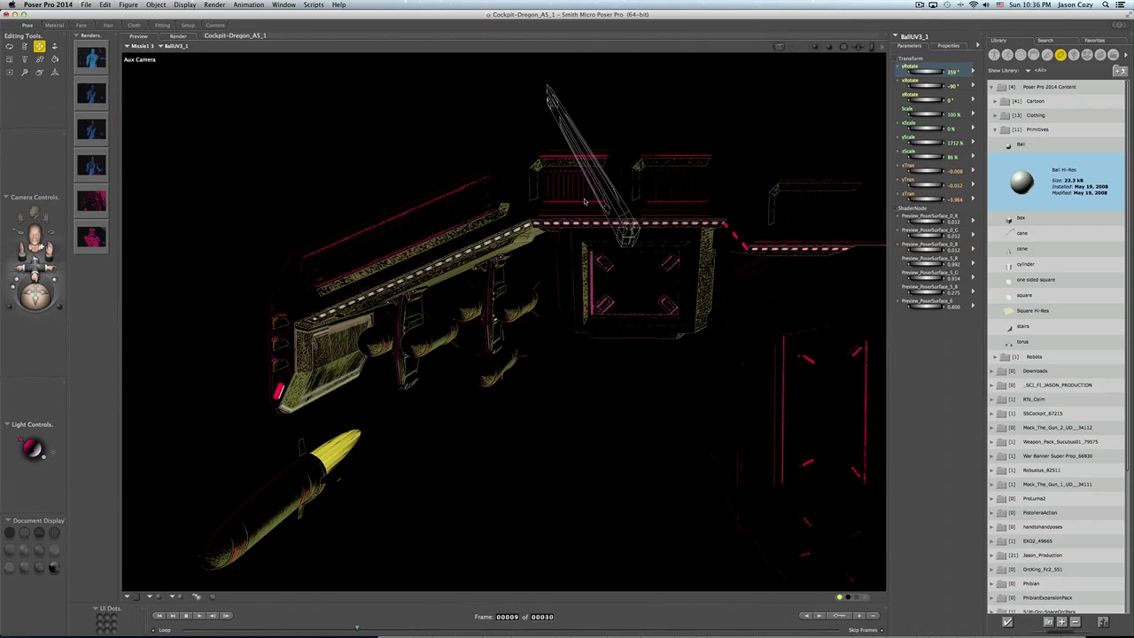
{"action": "left_click", "coordinate": [918, 4]}
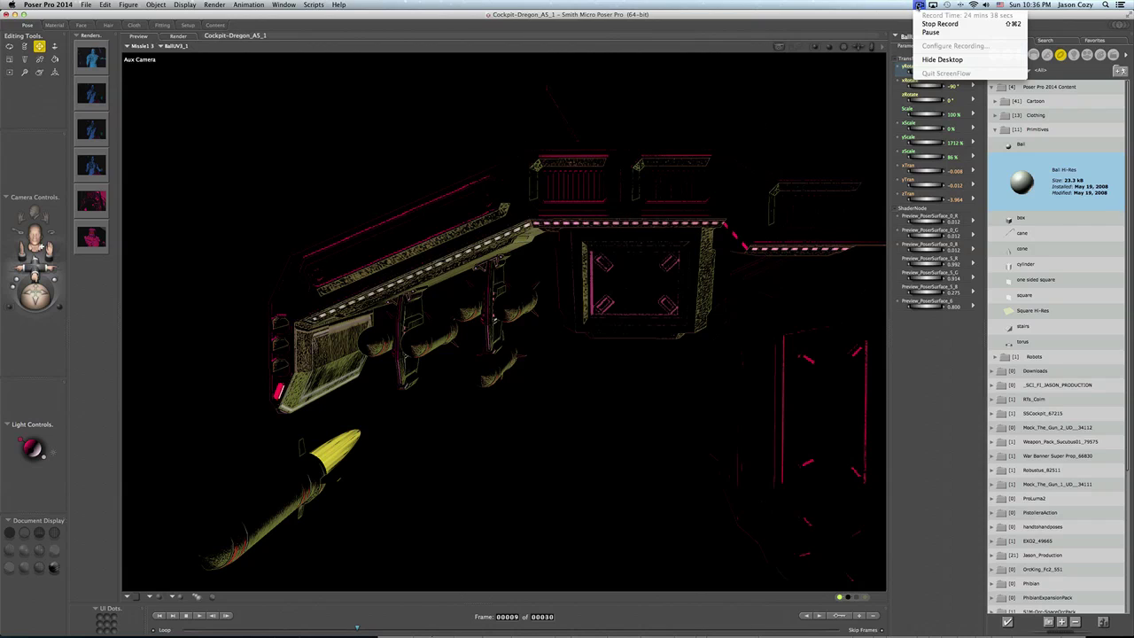